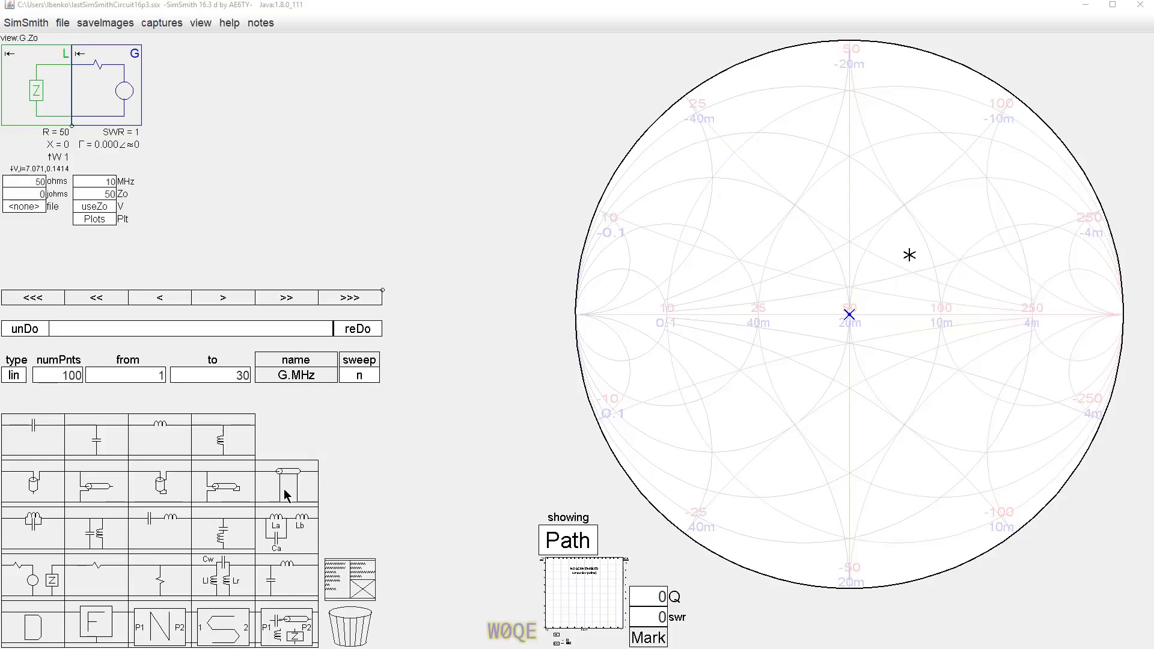
Step: Insert transmission line T1 as 20 ft of Belden 84316 RG-316/U between load and generator
left_click_drag(285, 493, 114, 87)
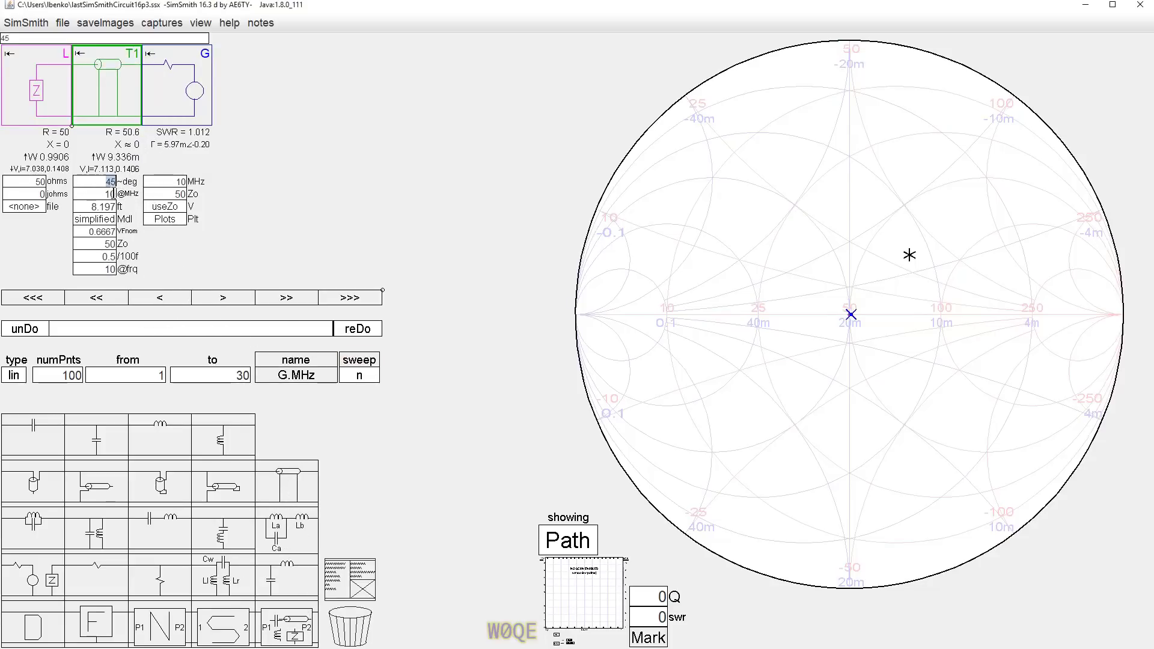
left_click(103, 219)
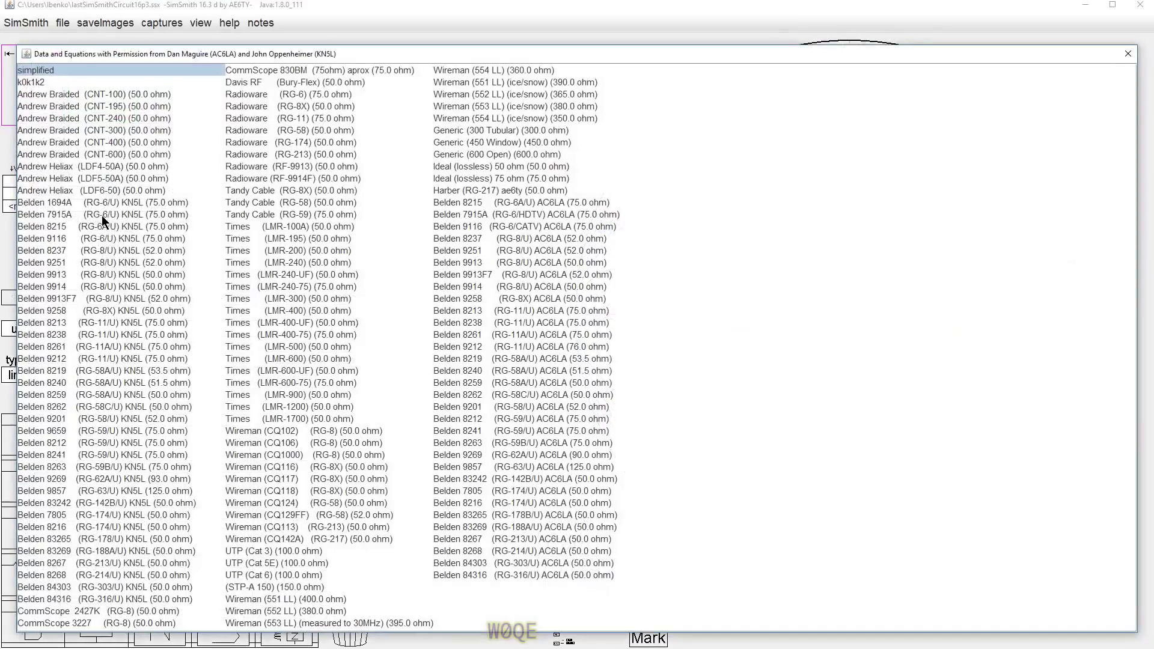
left_click(461, 572)
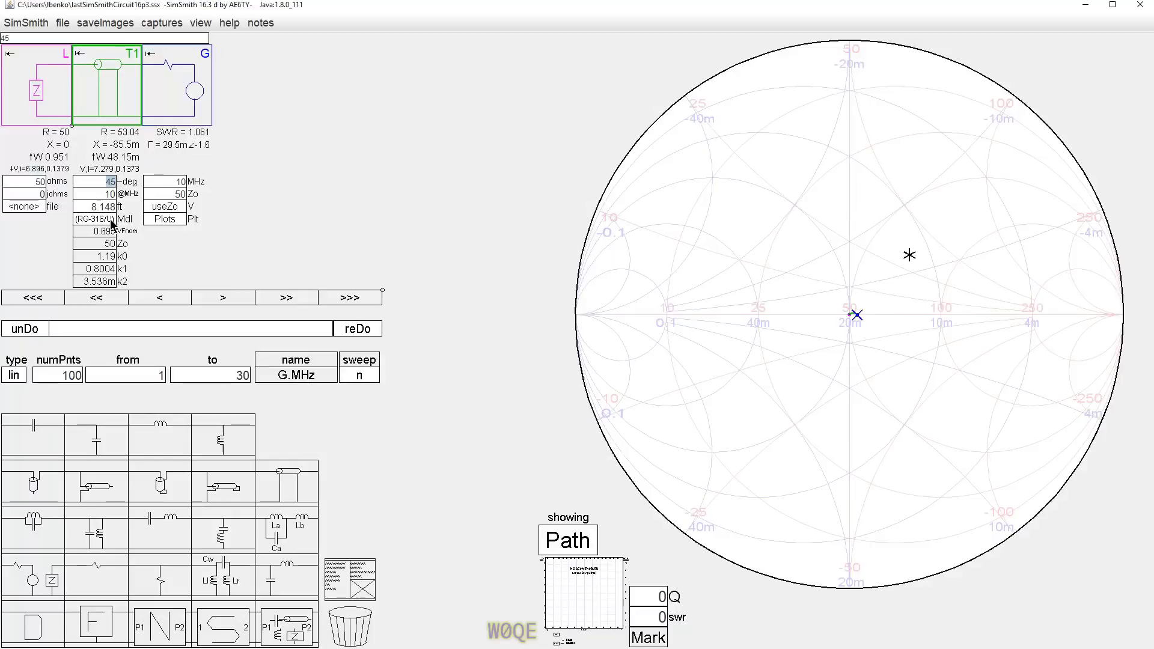
double_click(98, 206)
type("2")
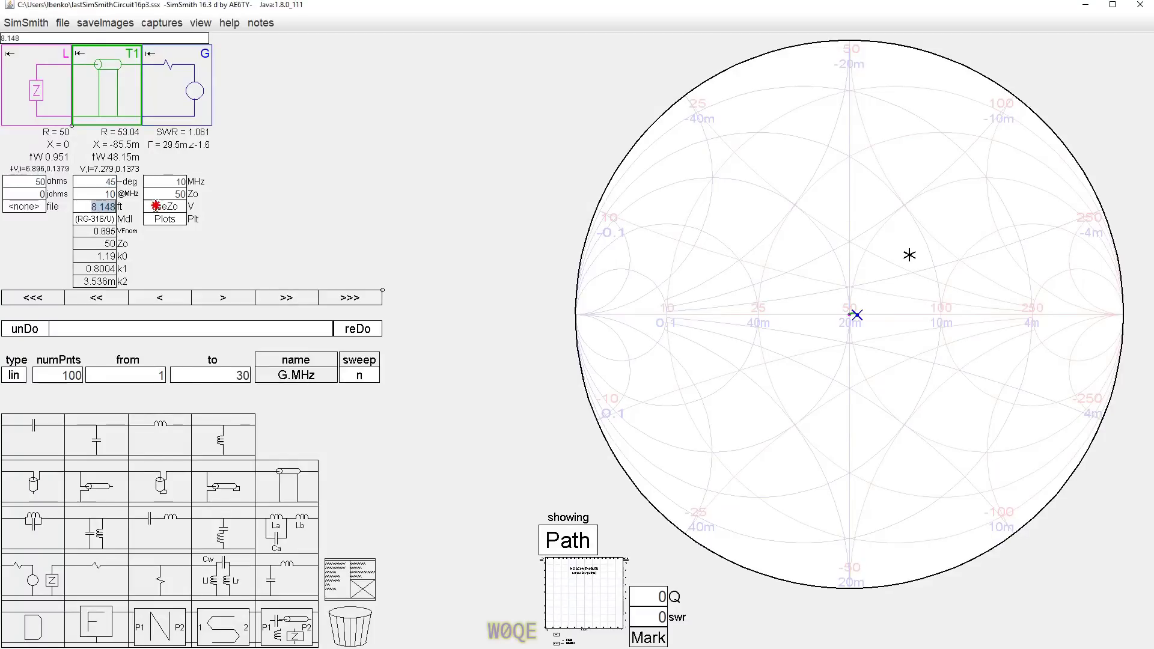
type("0")
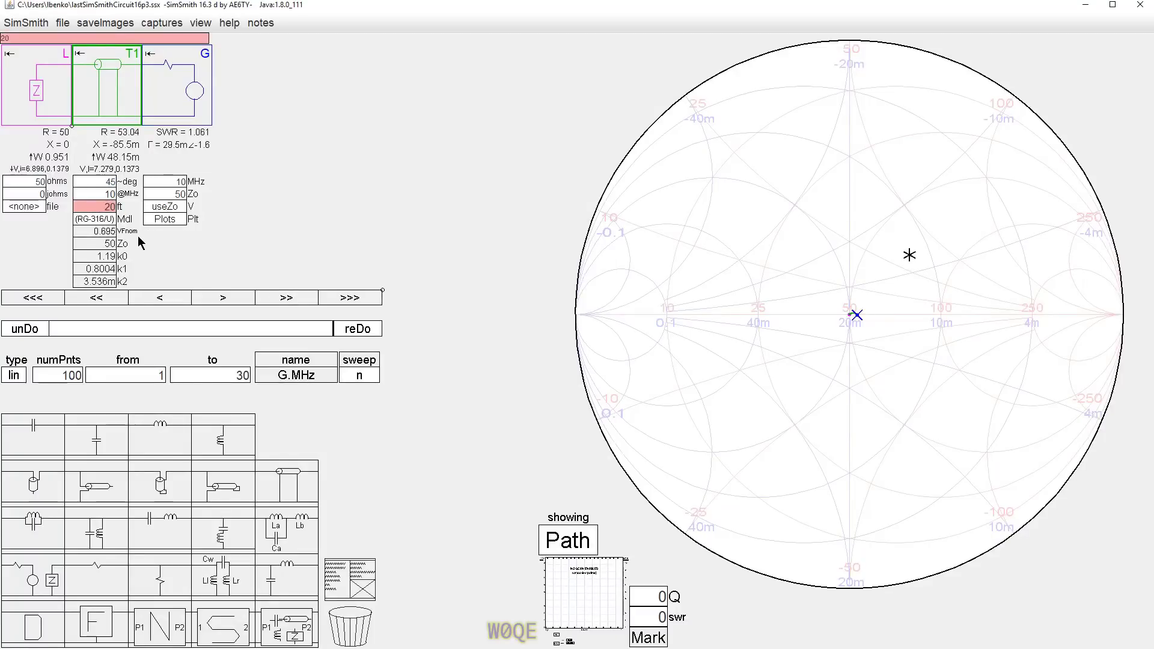
key("Return")
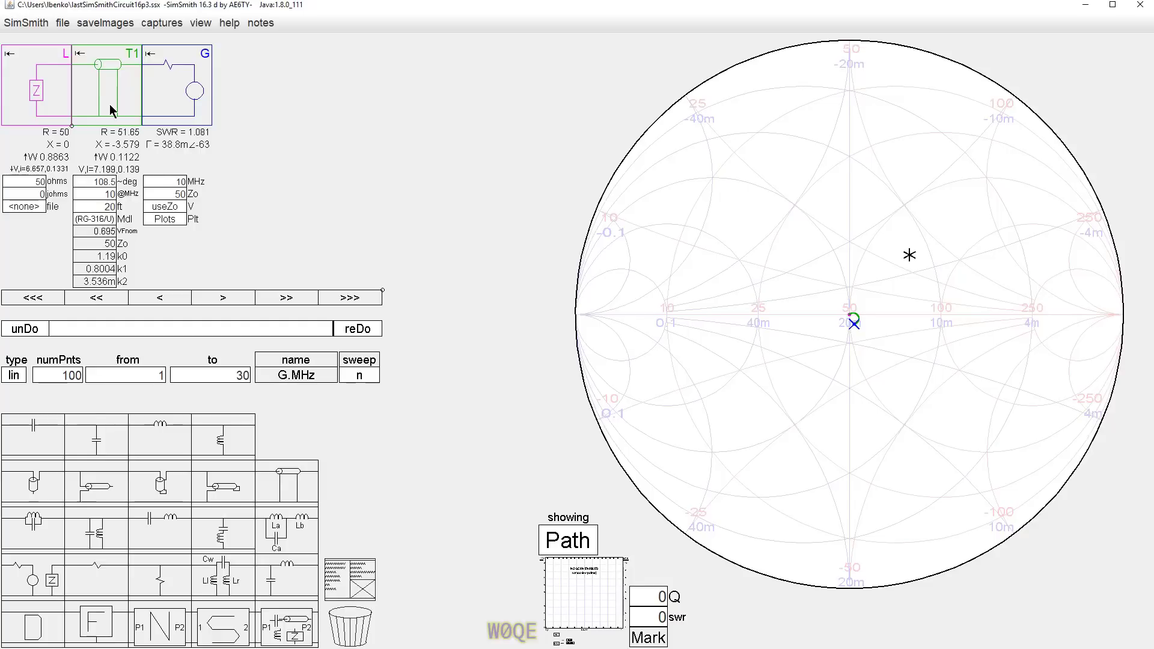
Step: Set the load resistance to 0 ohms, shorting the end of the RG-316 line
left_click(24, 181)
type("0")
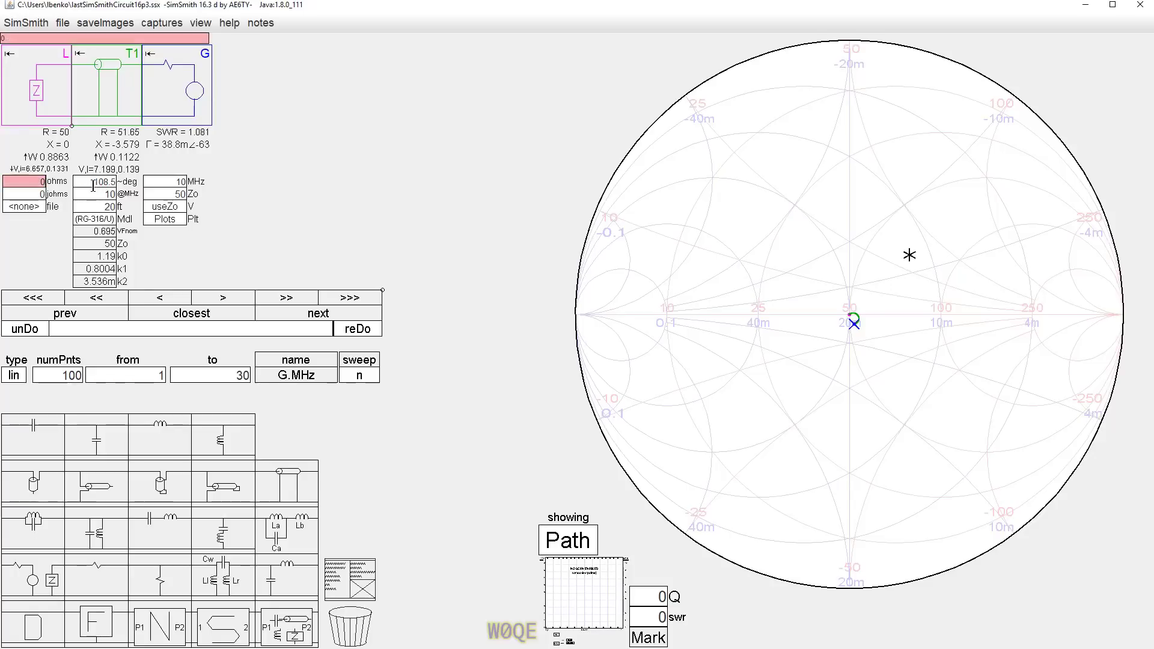
key("Return")
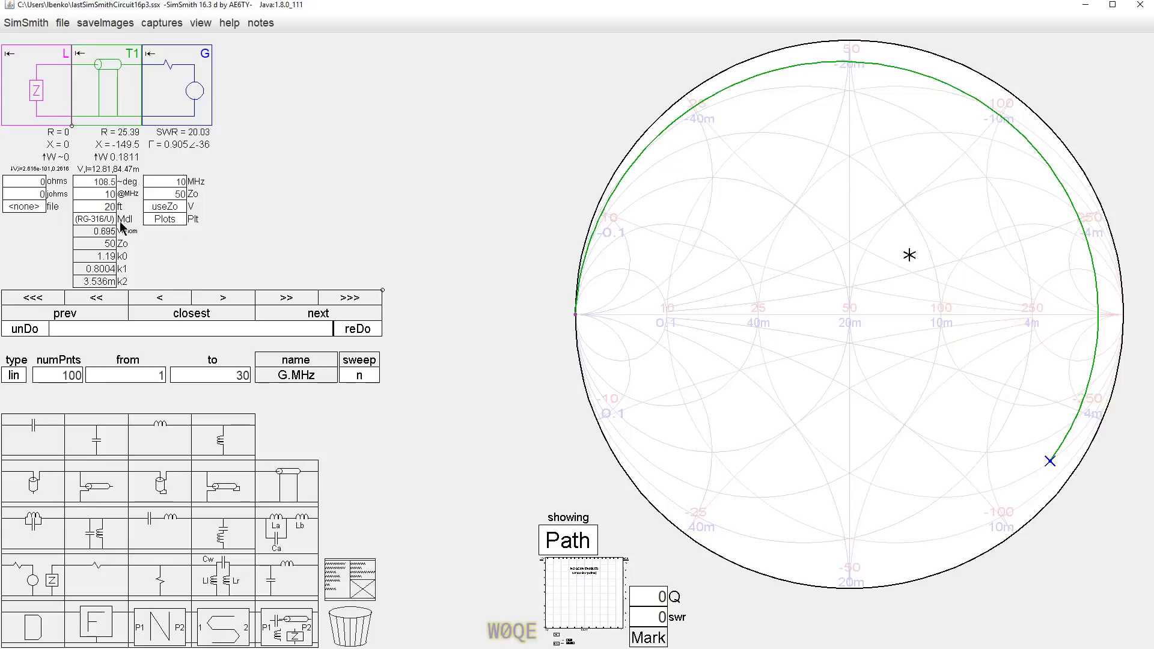
Step: Lengthen T1 to 36.68 ft and add shunt capacitor C1 tuned to 794.1 pF for SWR 1.000
left_click(97, 207)
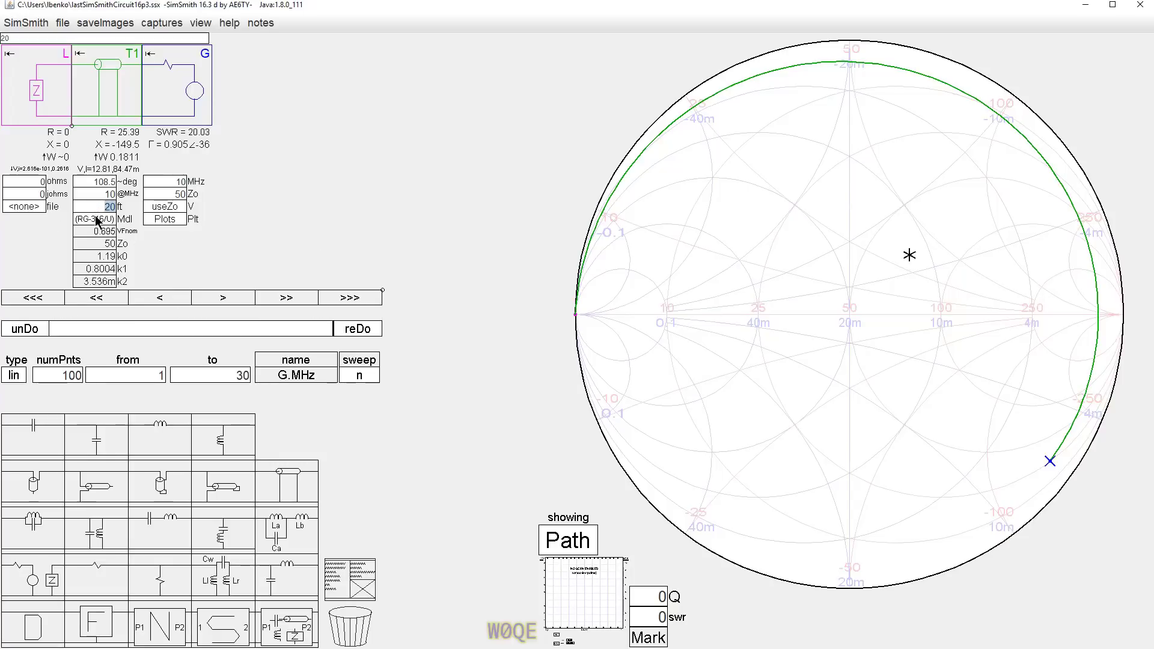
scroll(94, 211, "up", 10)
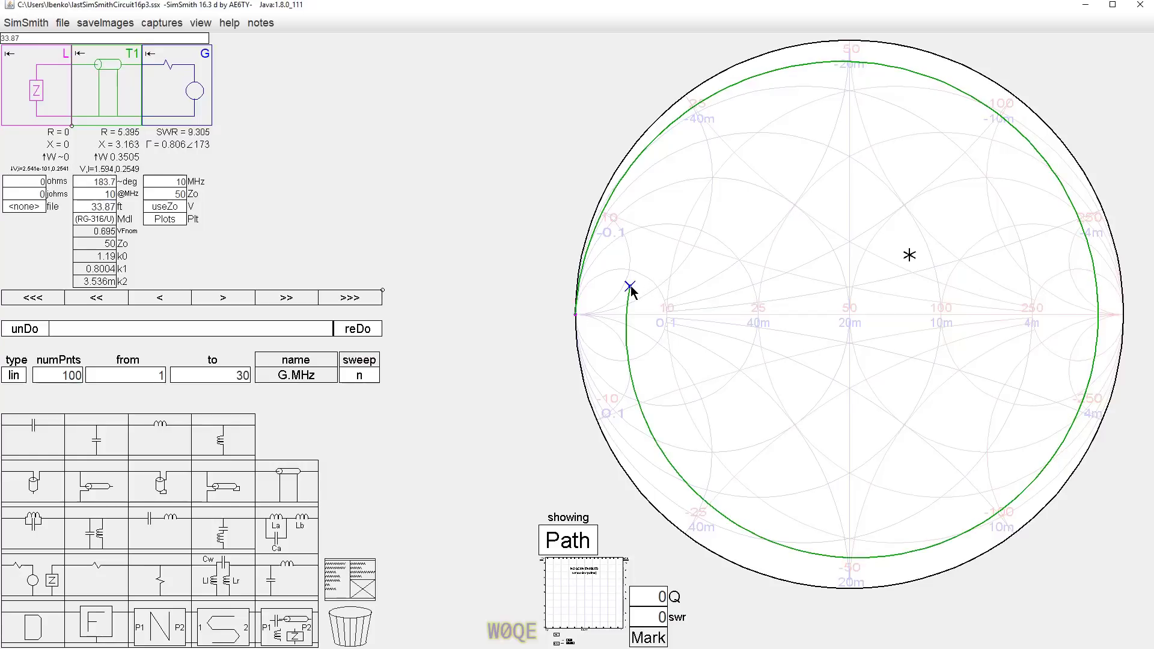
left_click_drag(630, 286, 682, 181)
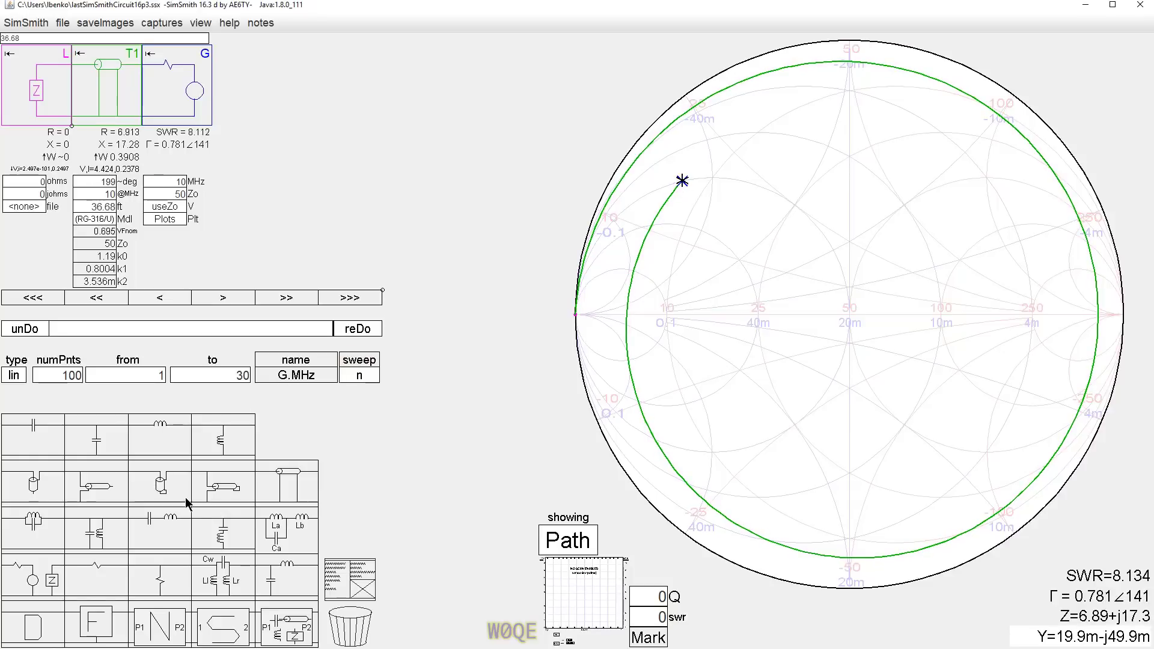
left_click_drag(91, 442, 190, 66)
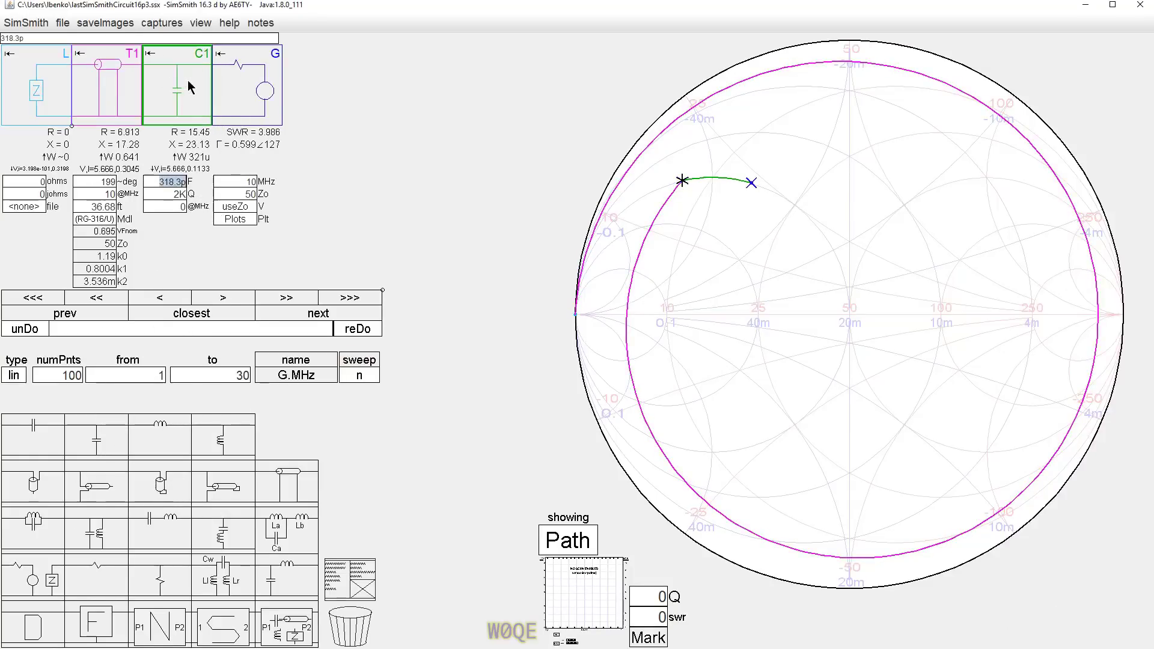
left_click_drag(751, 181, 849, 315)
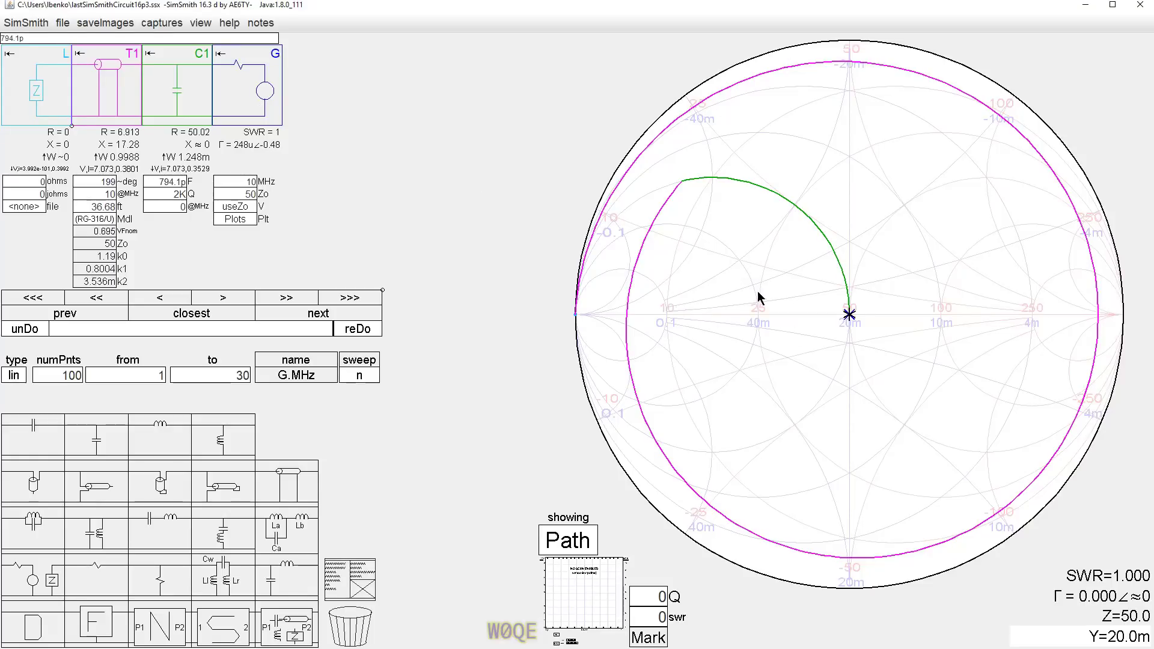
Step: Shorten T1 to 30.26 ft and replace C1 with a shunt inductor L1 set to 959.1 nH
left_click_drag(682, 180, 667, 434)
left_click_drag(191, 102, 352, 625)
left_click_drag(231, 437, 184, 103)
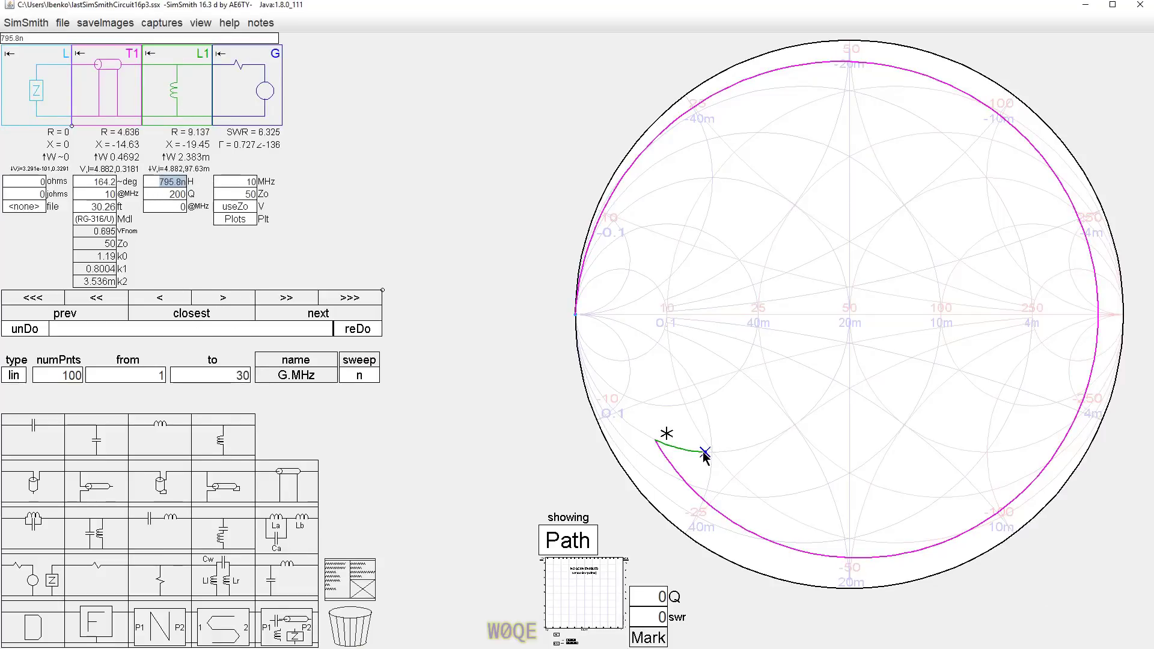
mouse_move(704, 452)
left_mouse_down()
mouse_move(883, 361)
mouse_move(872, 315)
left_mouse_up()
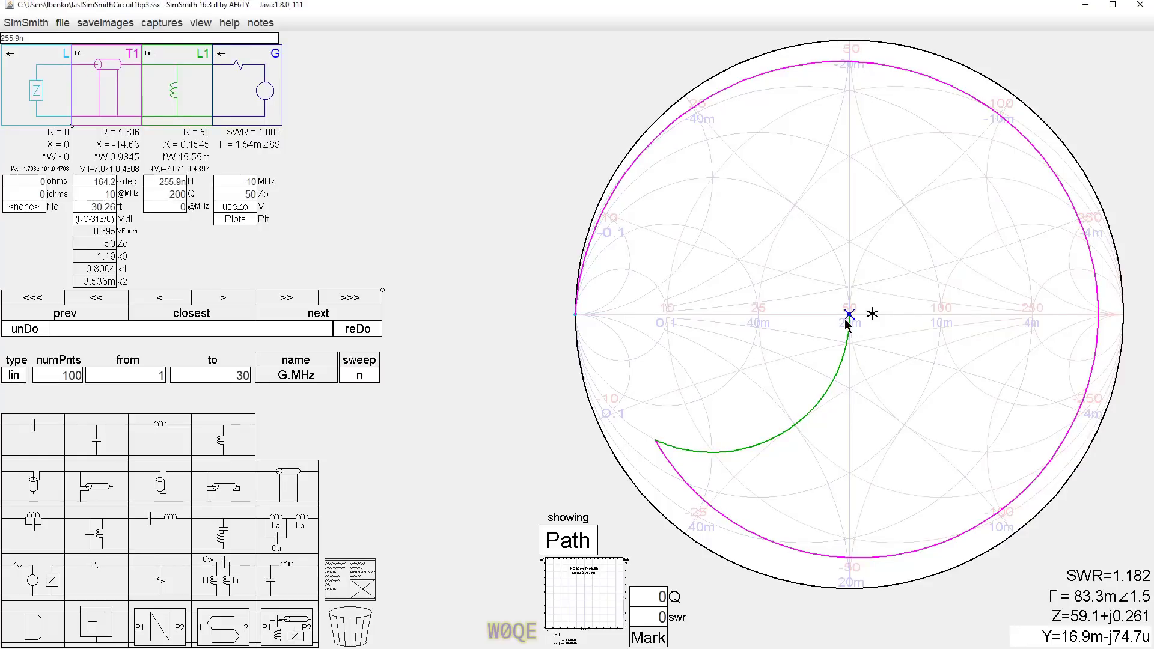
mouse_move(848, 316)
left_mouse_down()
mouse_move(849, 340)
mouse_move(778, 427)
mouse_move(695, 453)
left_mouse_up()
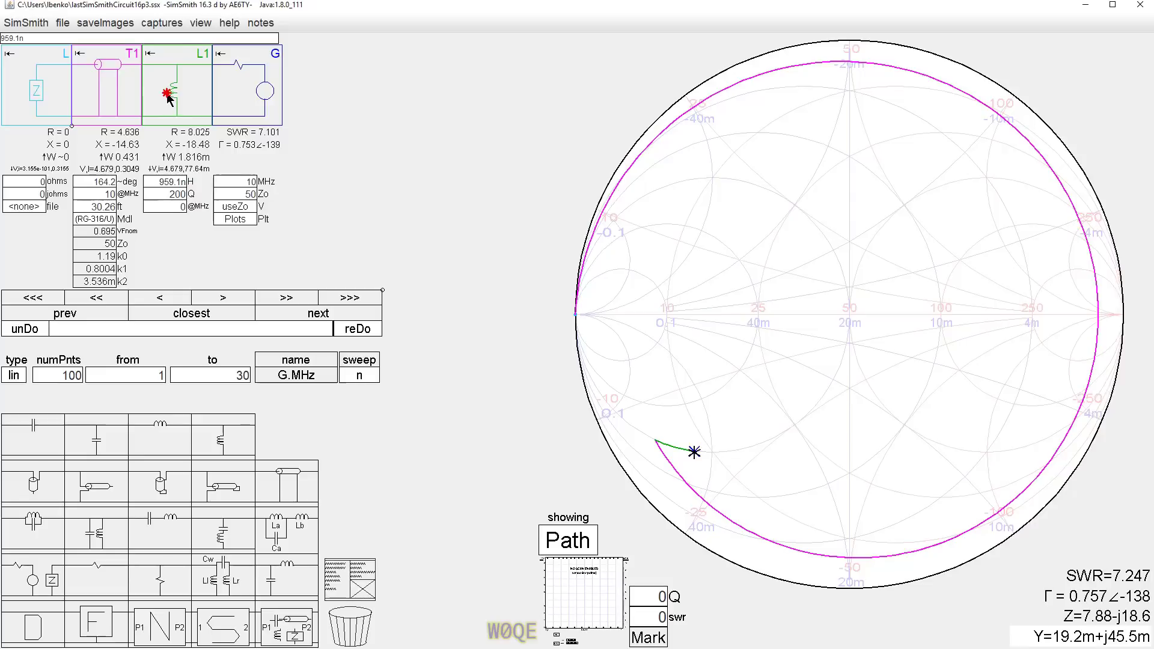
Step: Delete inductor L1 and lengthen T1 back to about 36.7 ft
key("Delete")
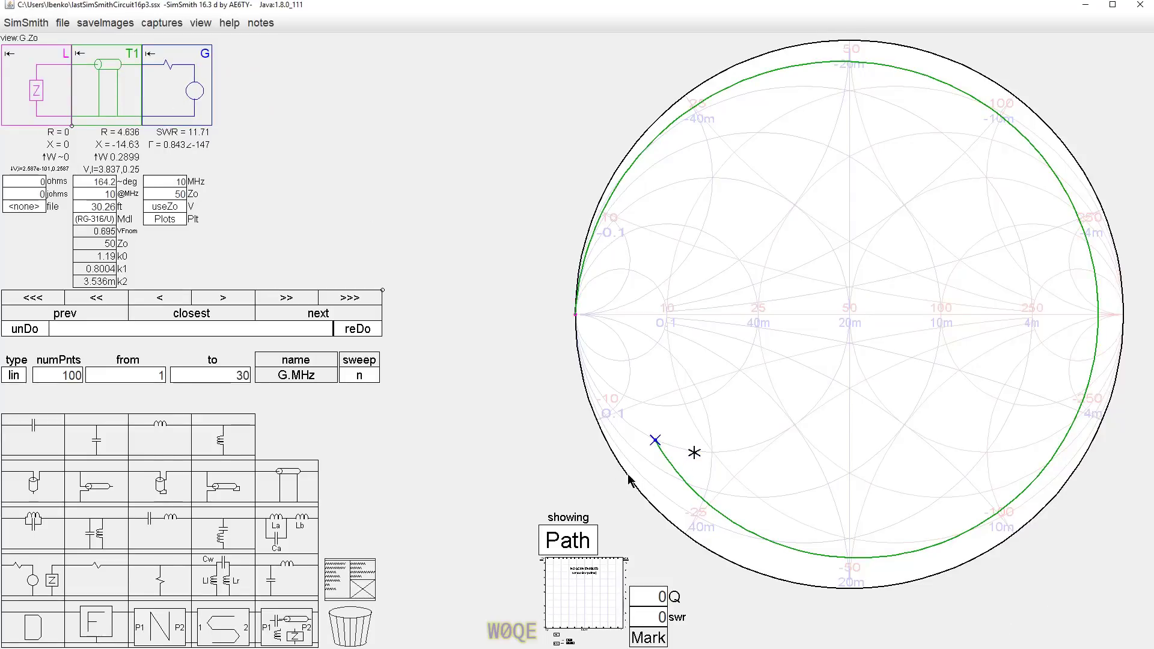
left_click_drag(654, 442, 656, 270)
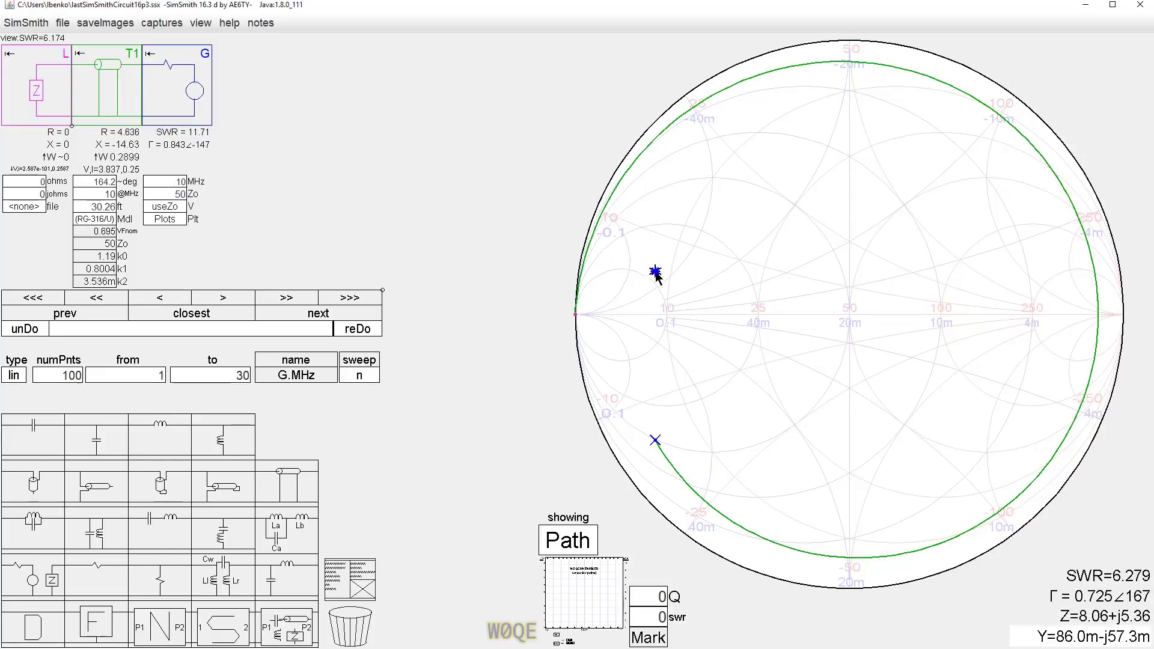
mouse_move(657, 456)
left_mouse_down()
mouse_move(652, 193)
mouse_move(683, 177)
left_mouse_up()
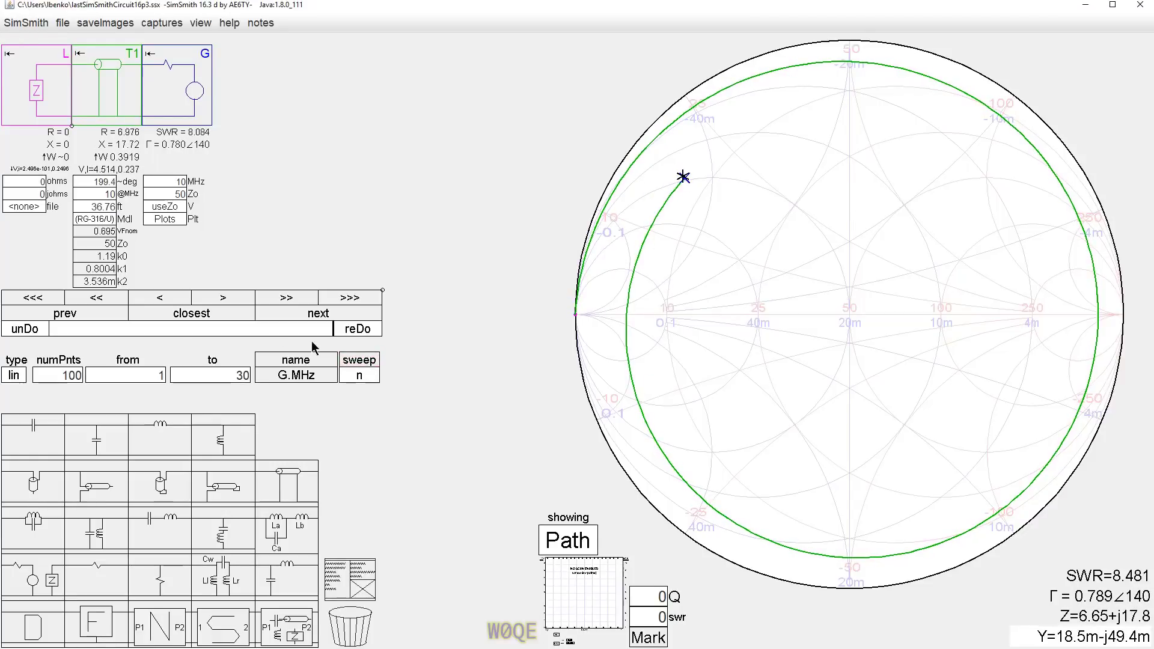
Step: Add shunt capacitor C1 and fine-tune it to 797.6 pF with the line at 36.67 ft (SWR 1.006)
left_click_drag(114, 434, 176, 91)
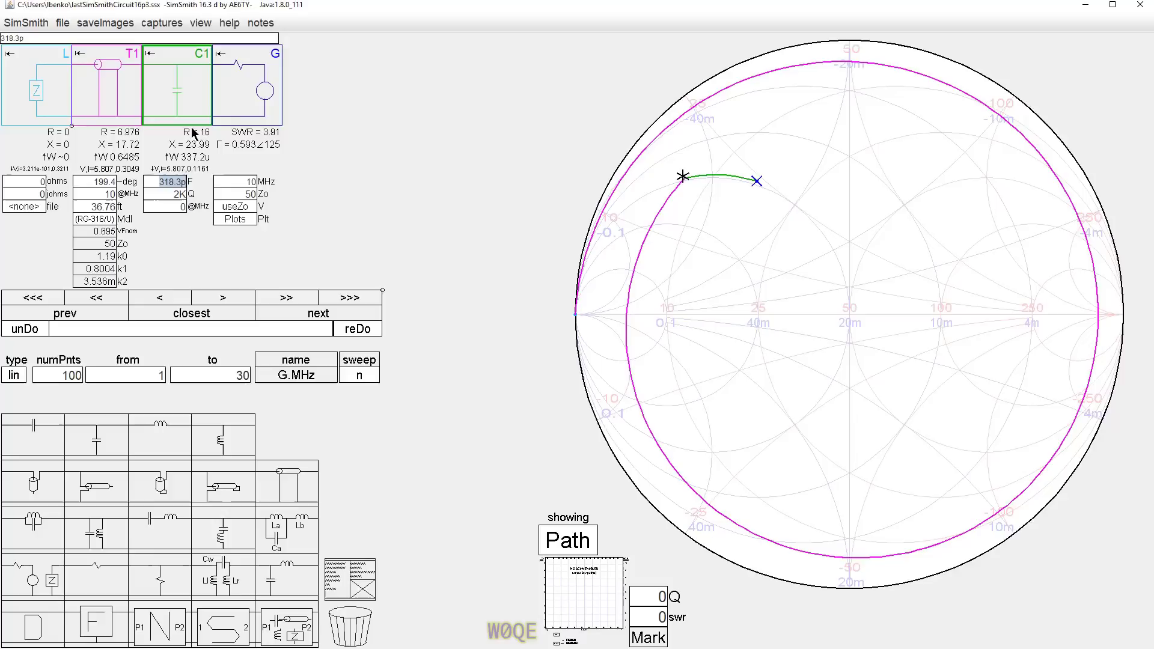
mouse_move(758, 187)
left_mouse_down()
mouse_move(824, 226)
mouse_move(838, 314)
mouse_move(854, 327)
left_mouse_up()
left_click_drag(684, 177, 682, 181)
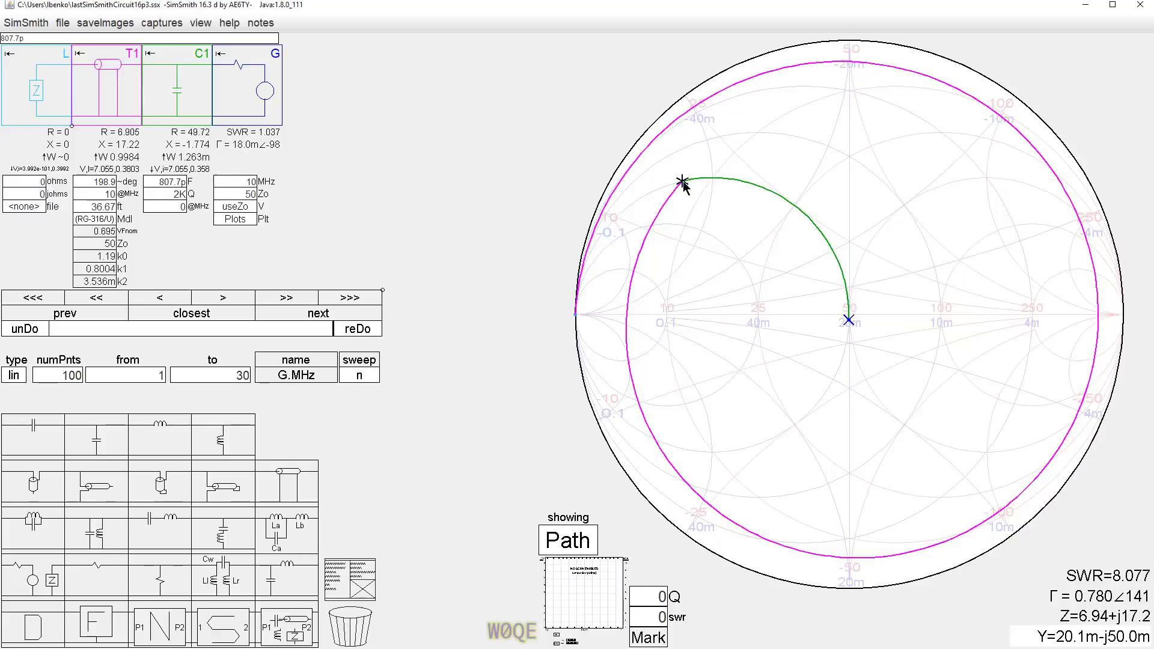
left_click_drag(850, 326, 848, 315)
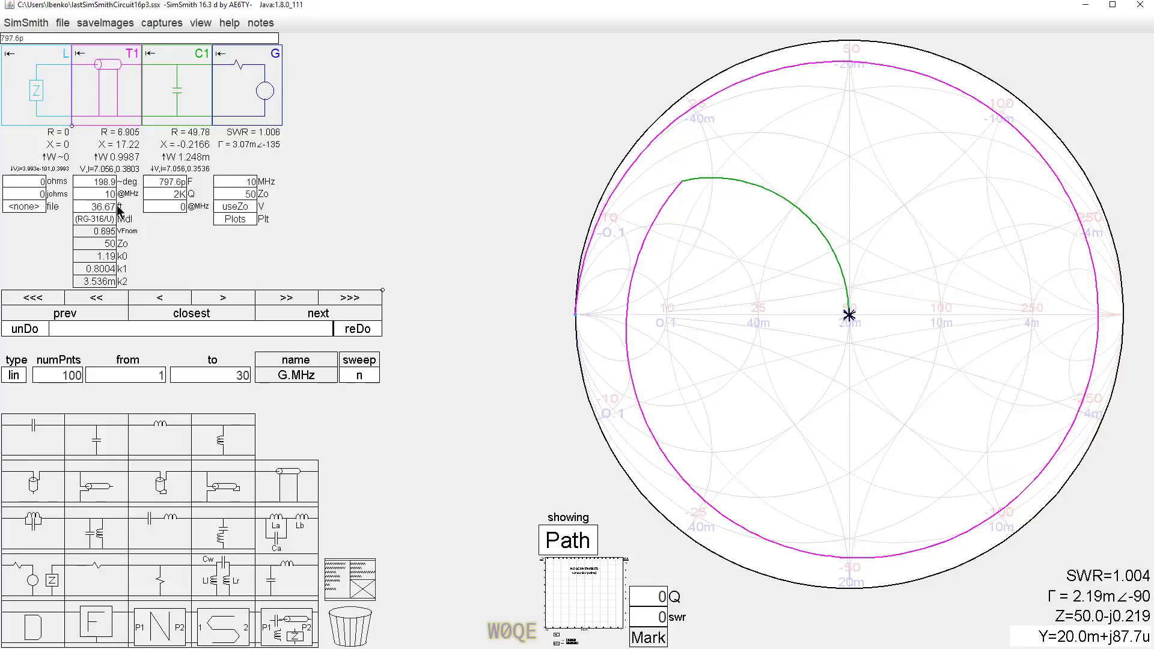
Step: Change the generator frequency from 10 MHz to 28.5 MHz
left_click(229, 181)
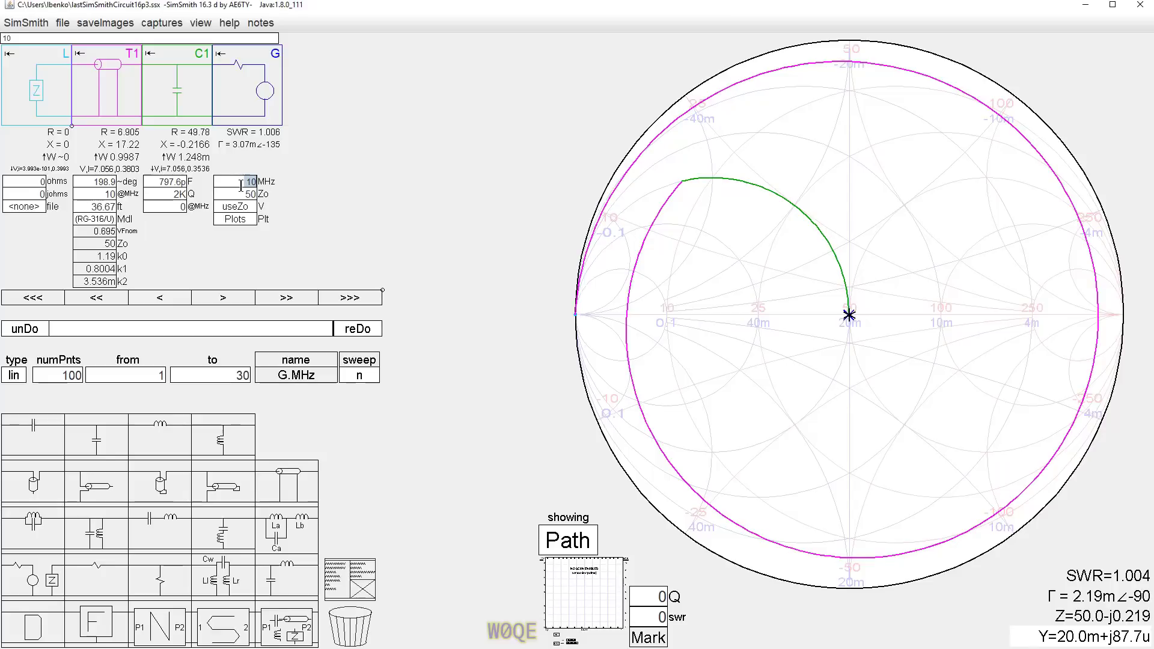
type("13.72")
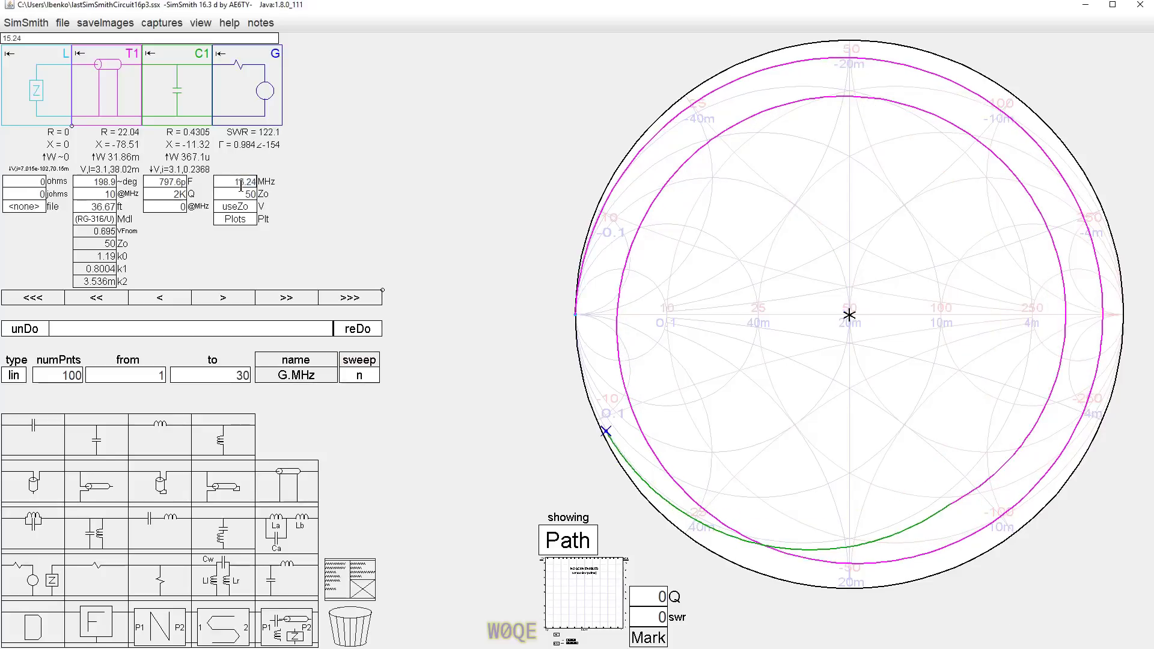
scroll(241, 186, "up", 5)
left_click(232, 182)
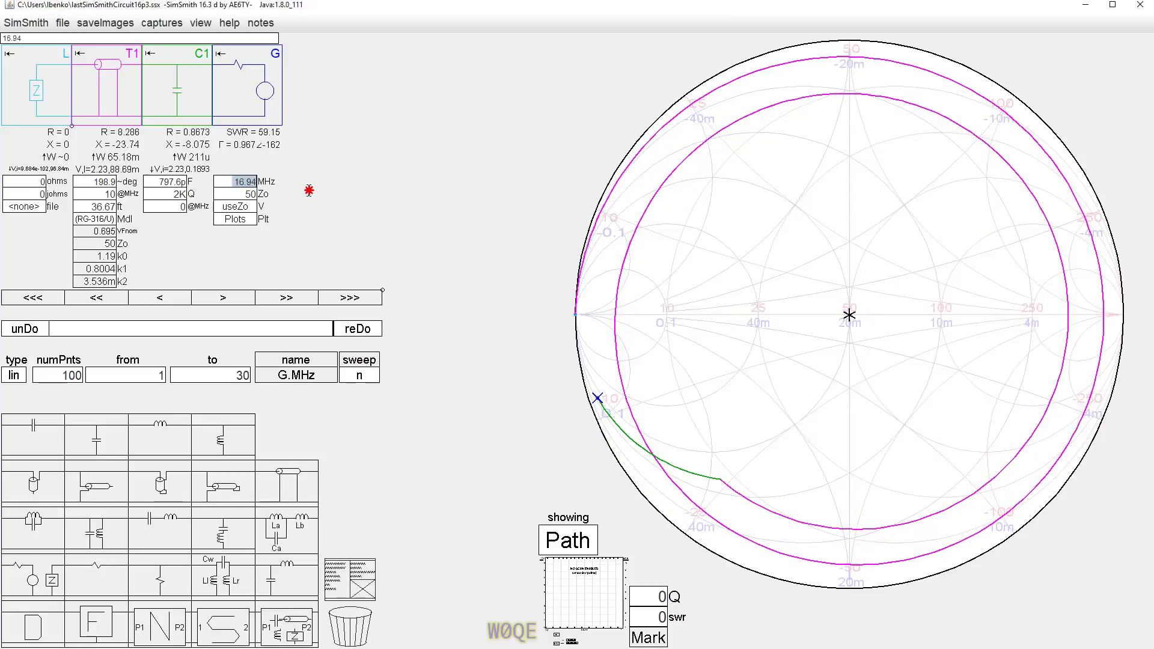
type("28")
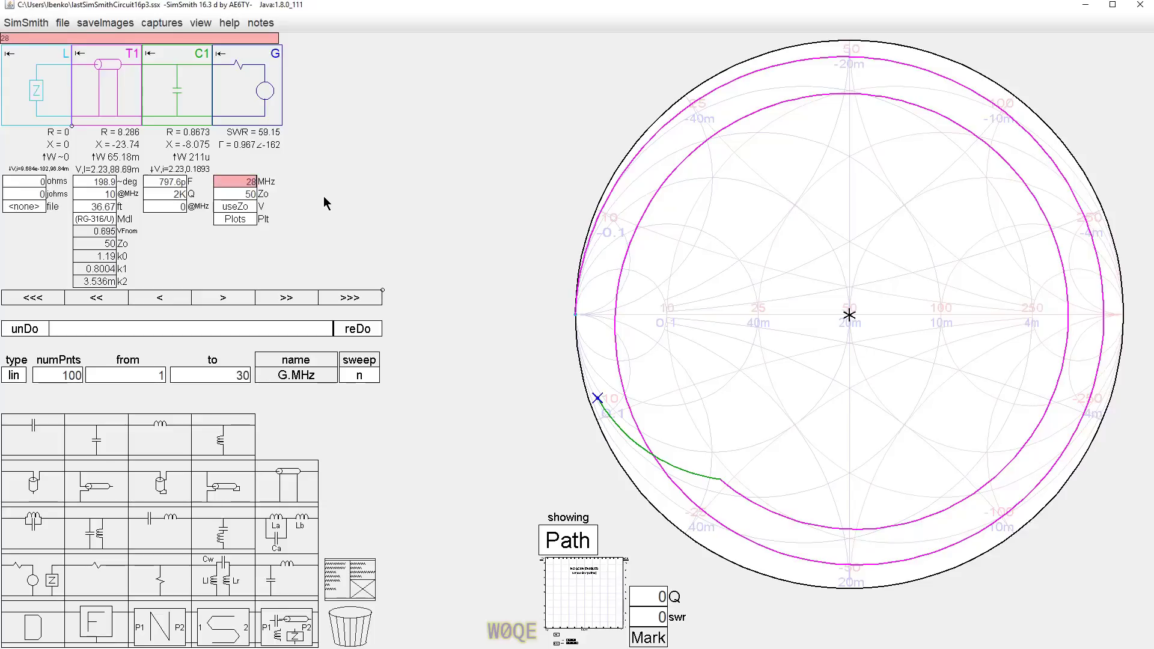
type(".5")
key("Return")
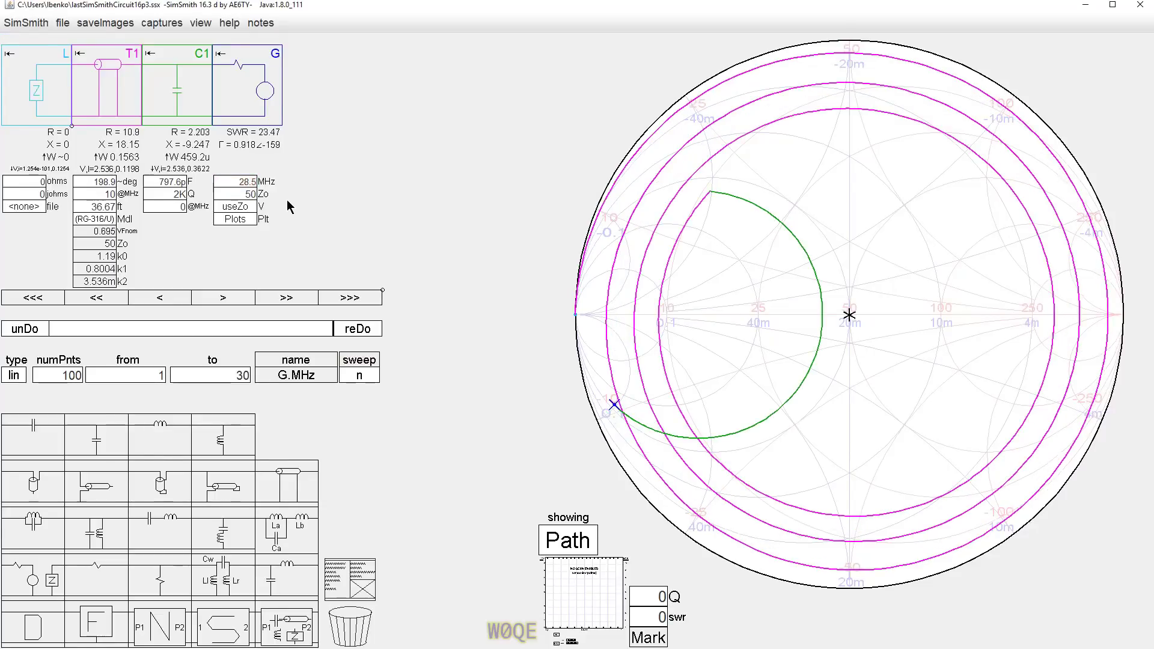
Step: Scroll the T1 length down to 12.73 ft so the path ends near centre with C1 at 392.7 pF
left_click(108, 206)
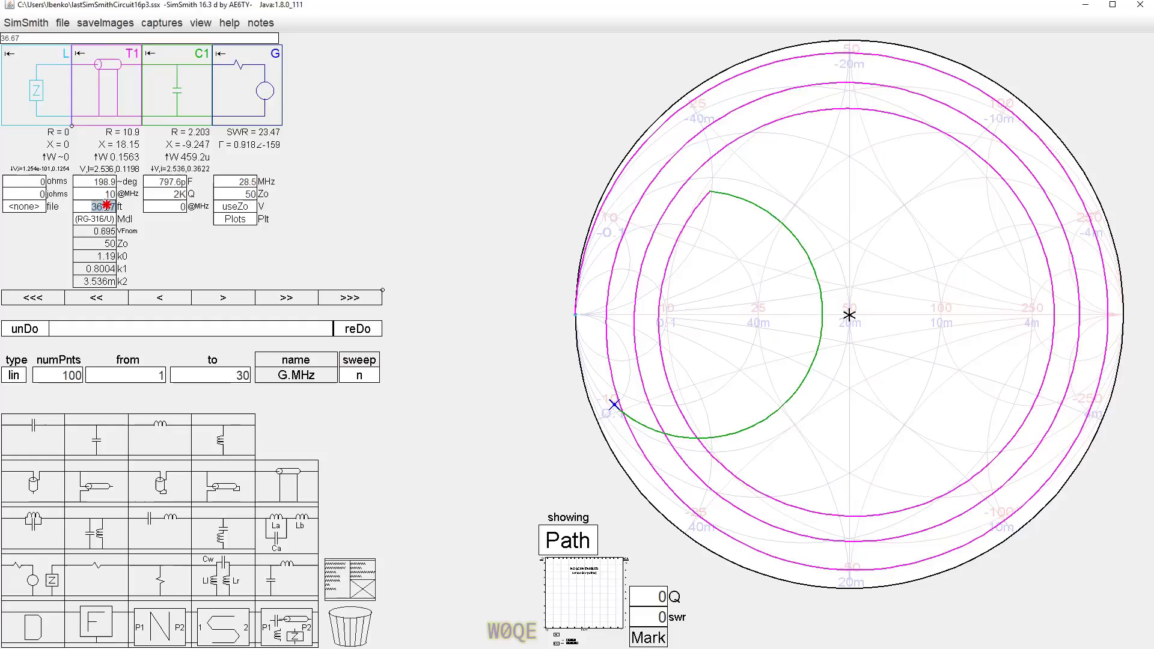
scroll(108, 207, "down", 10)
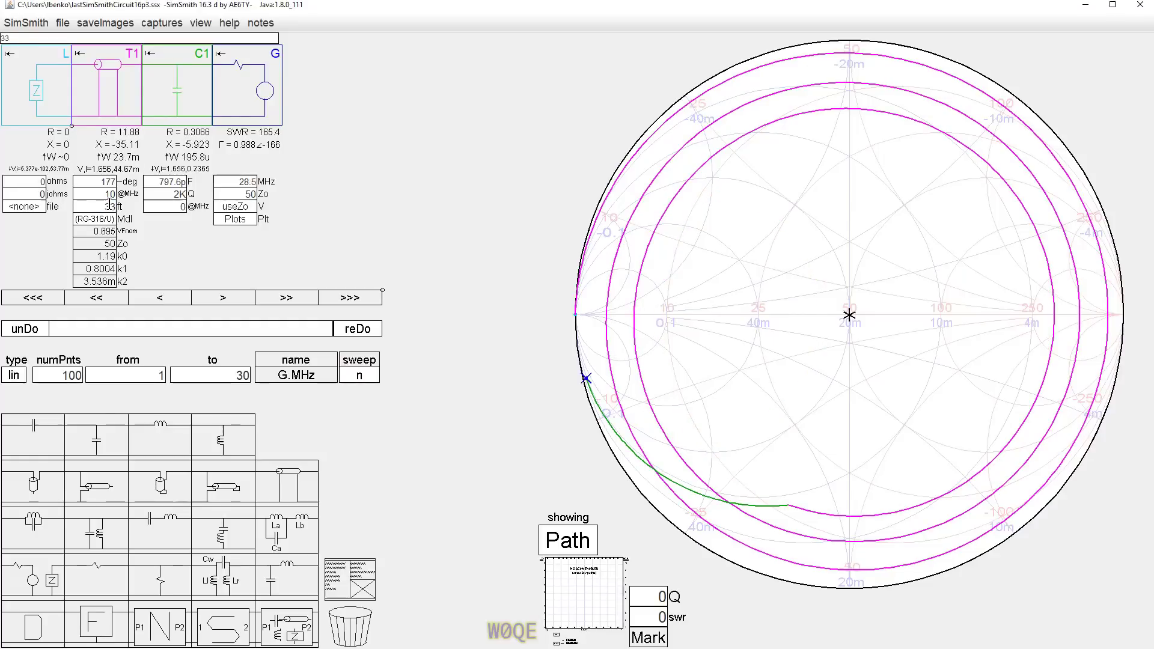
scroll(112, 204, "down", 9)
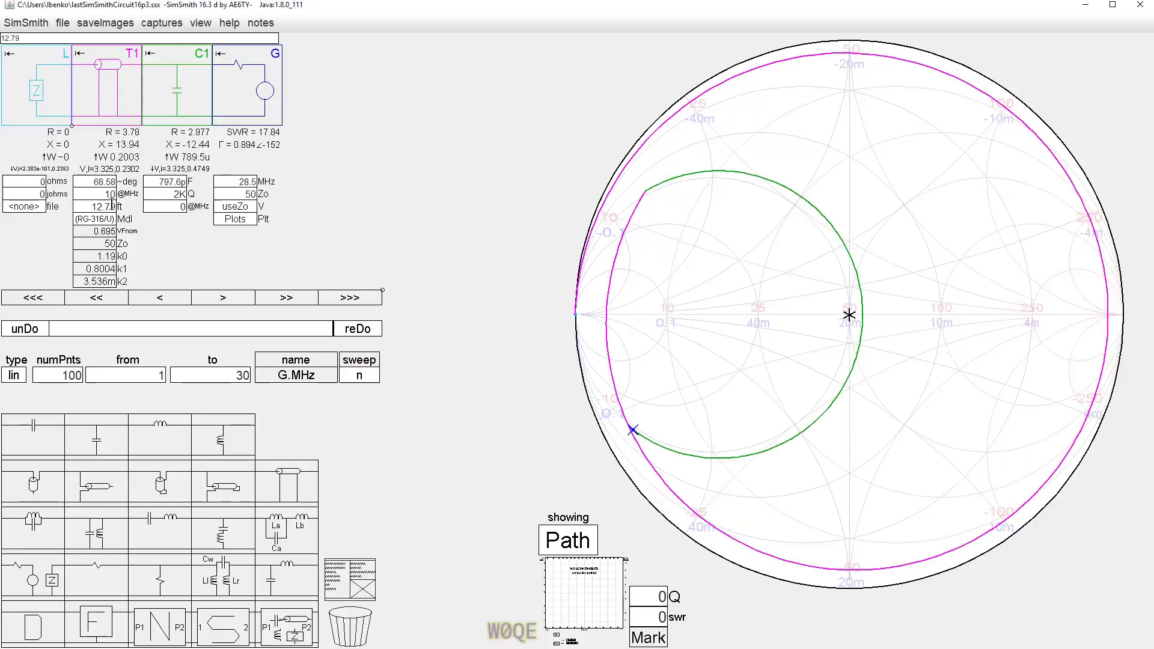
scroll(112, 204, "down", 3)
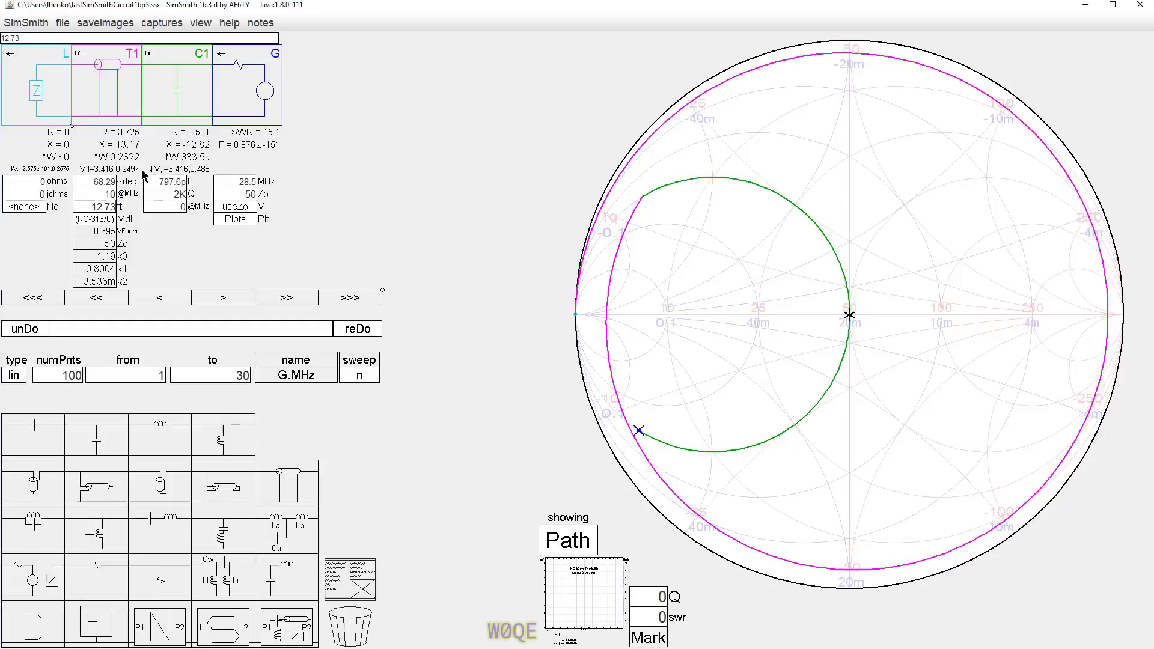
scroll(155, 181, "down", 5)
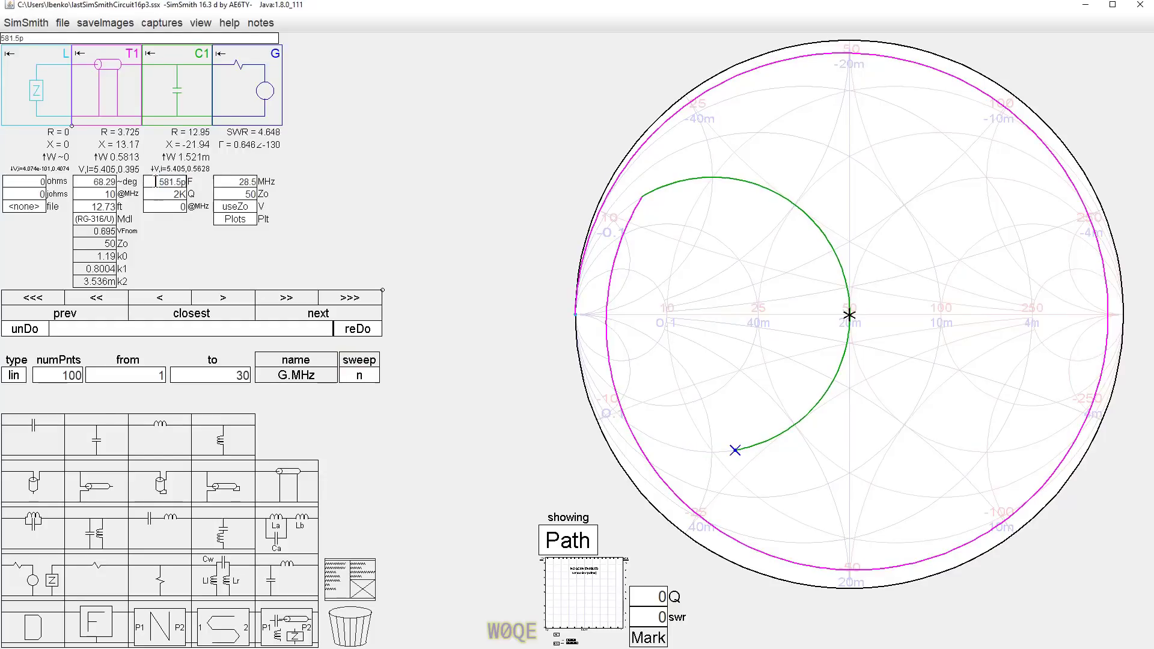
scroll(155, 181, "down", 5)
scroll(155, 182, "down", 3)
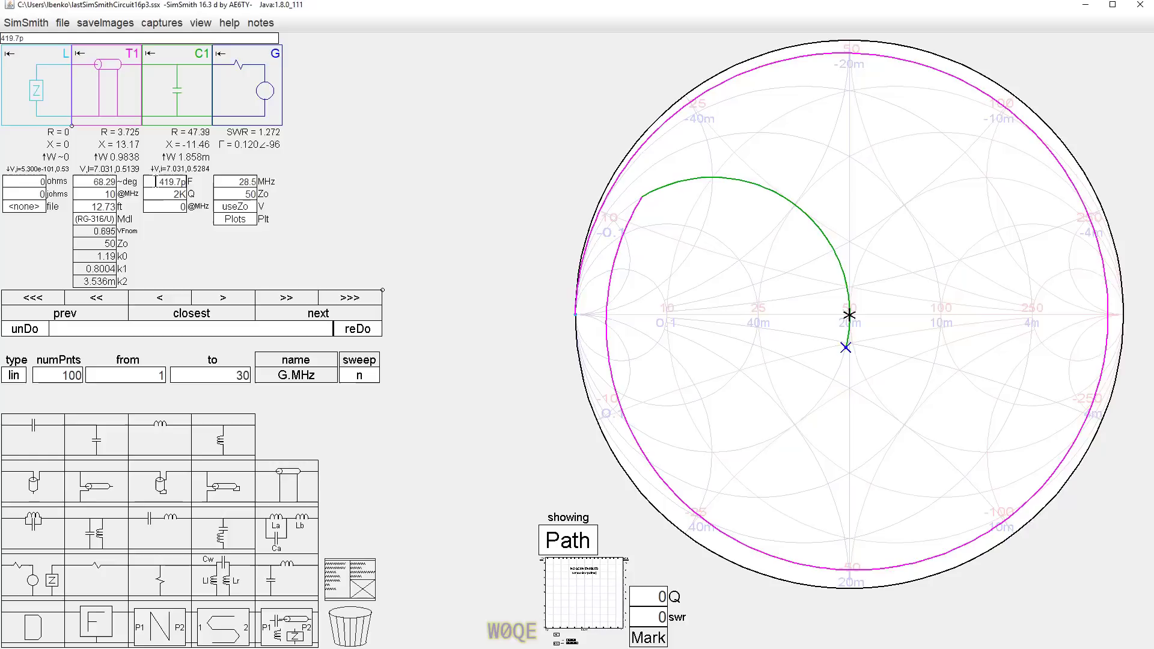
scroll(156, 181, "down", 1)
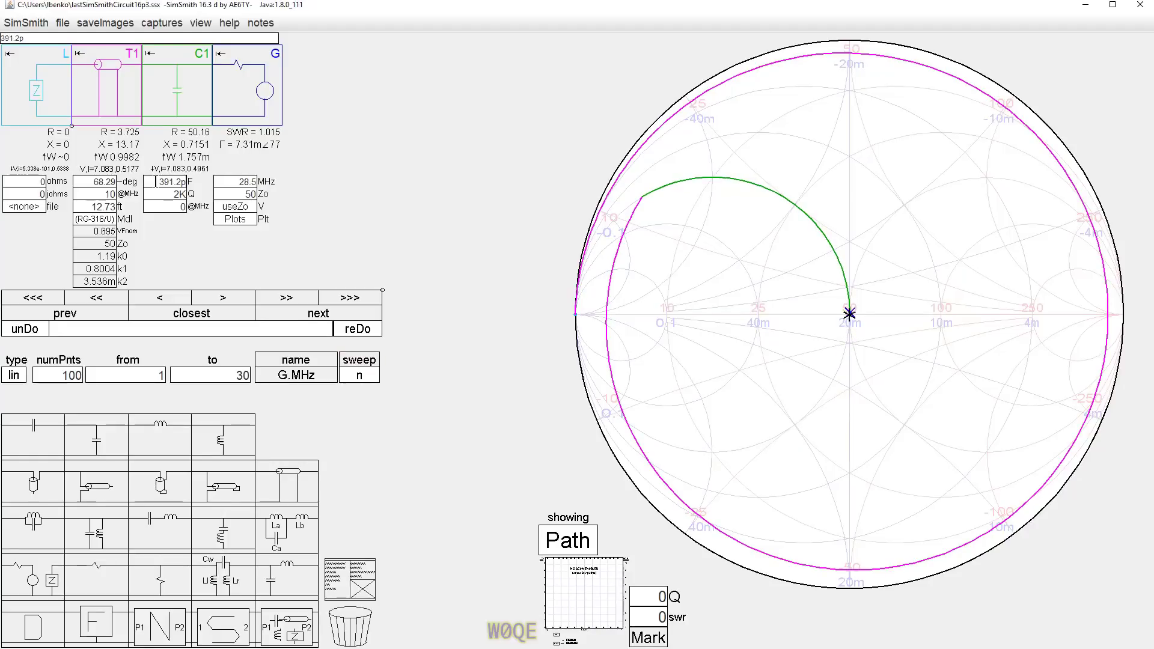
scroll(156, 181, "up", 2)
scroll(156, 181, "up", 1)
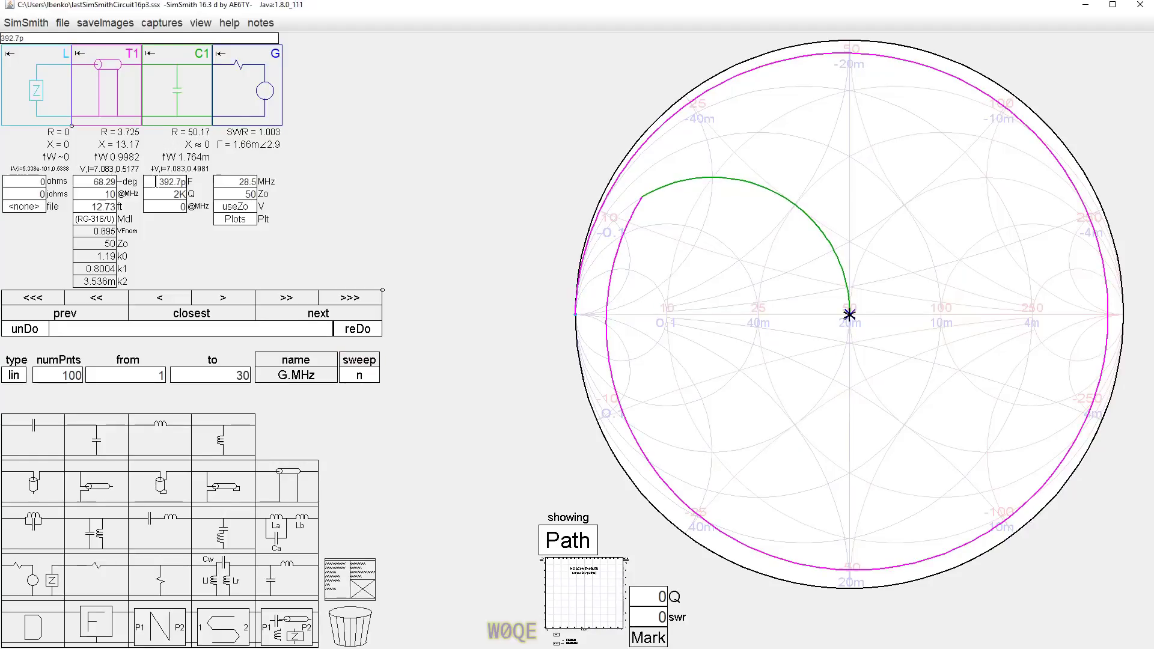
Step: Set T1's length to 13 ft
double_click(88, 206)
type("14")
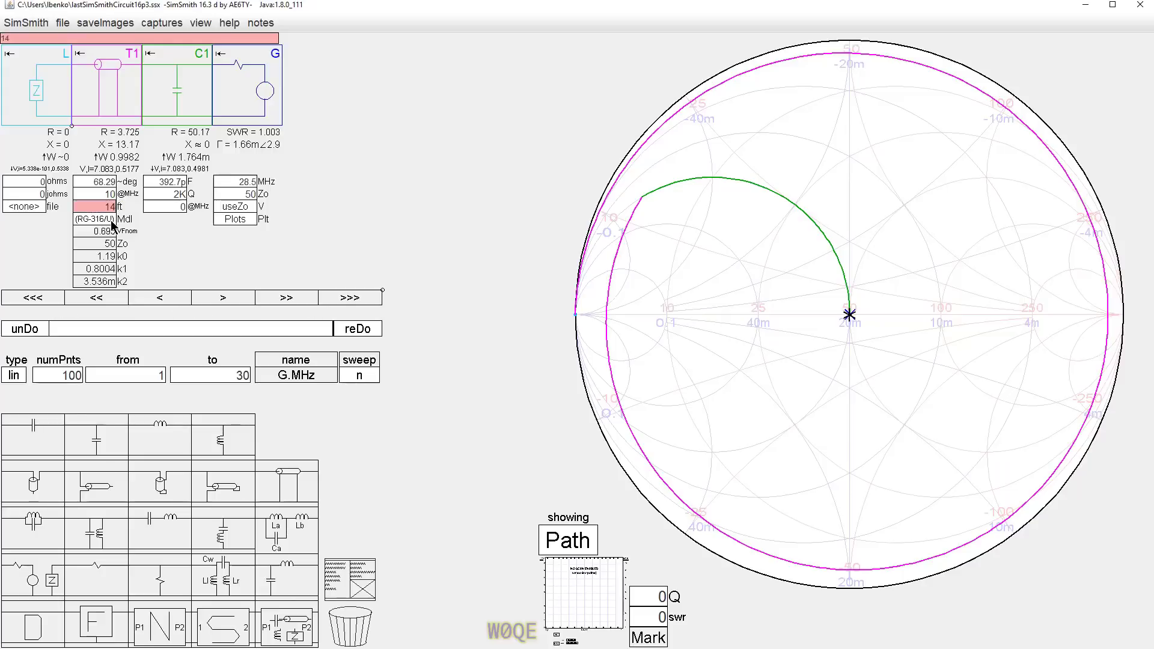
key("BackSpace")
type("3")
key("Return")
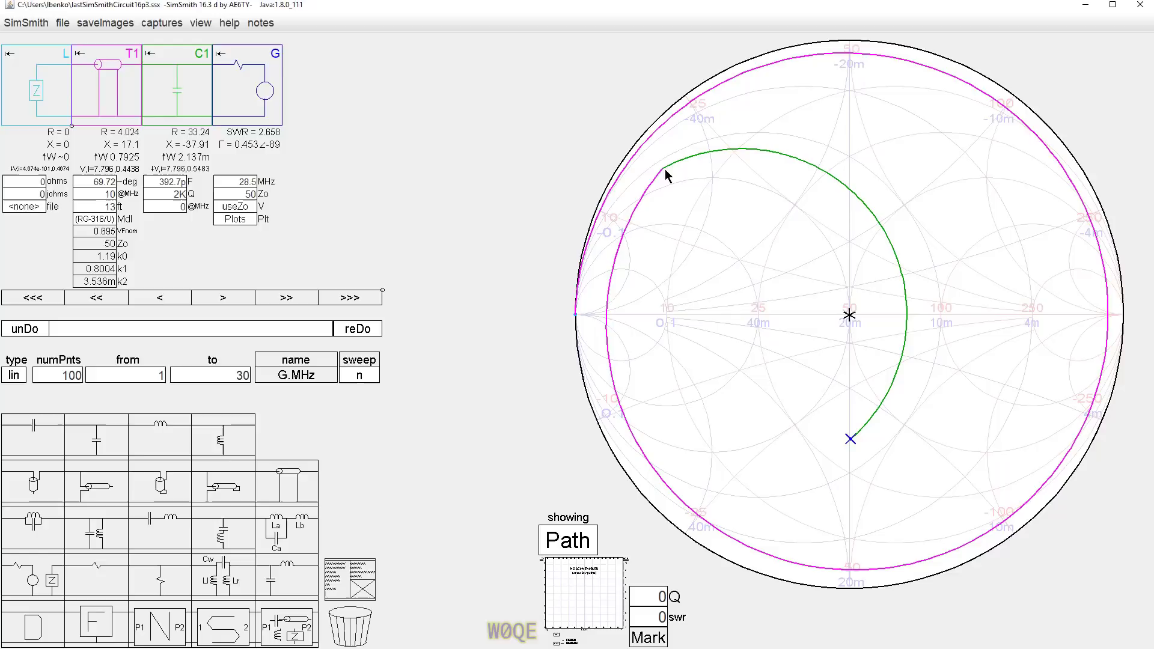
Step: Set the generator to 27.91 MHz and retune C1 to 400.9 pF, giving SWR 1.007
left_click(239, 185)
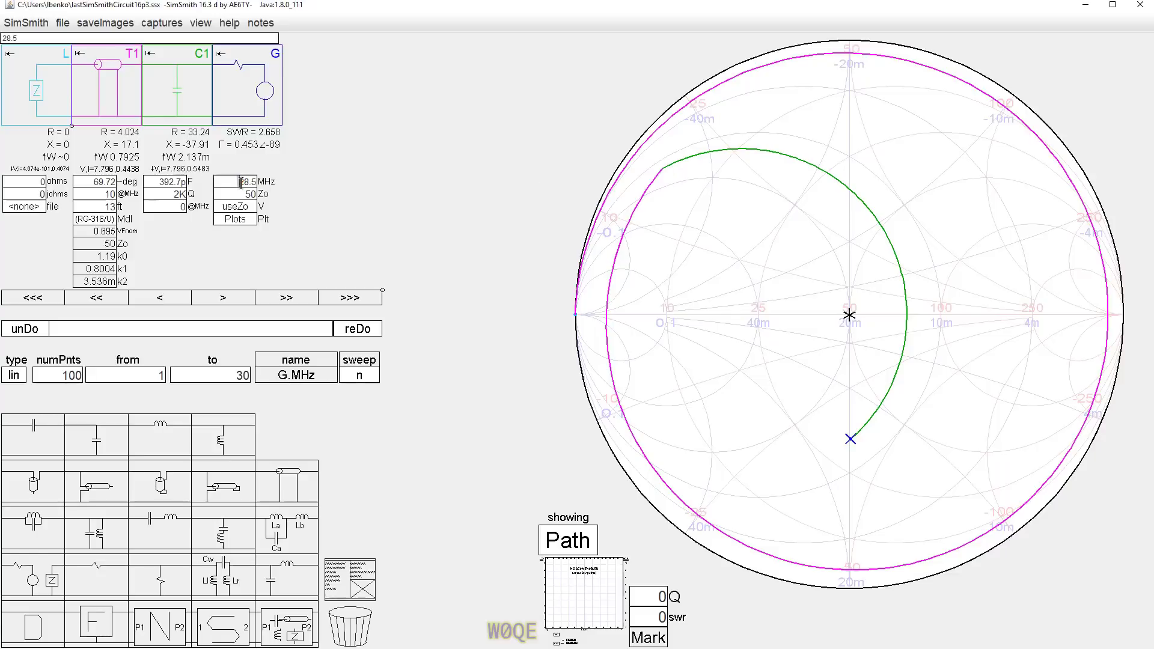
key("BackSpace")
type("22")
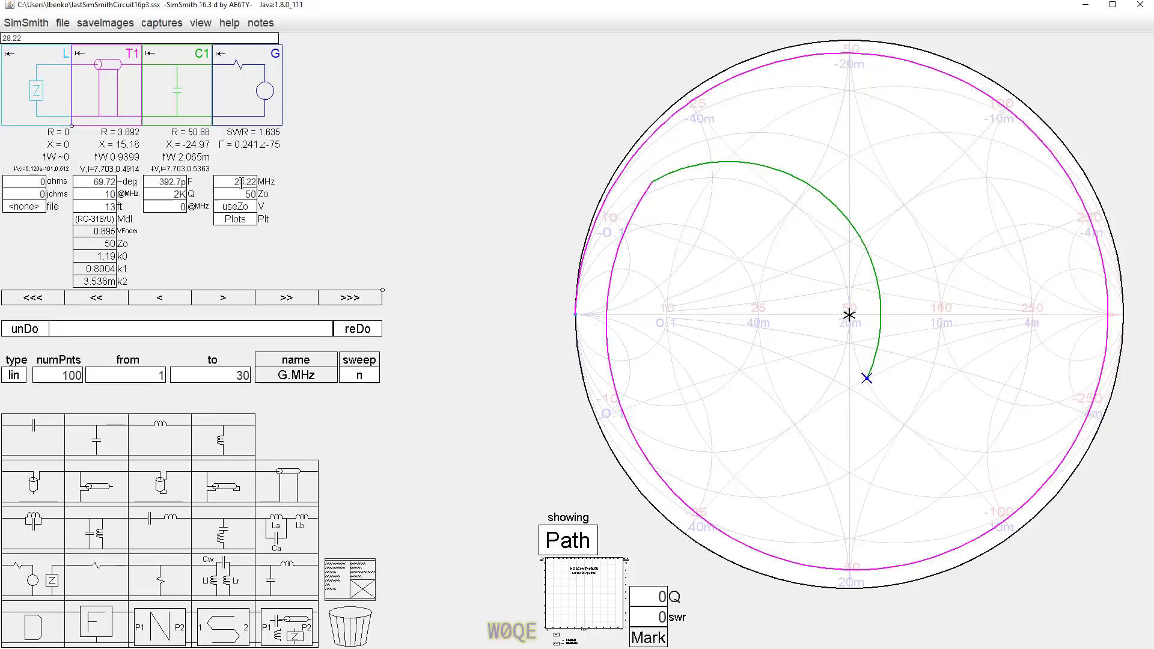
scroll(241, 184, "down", 20)
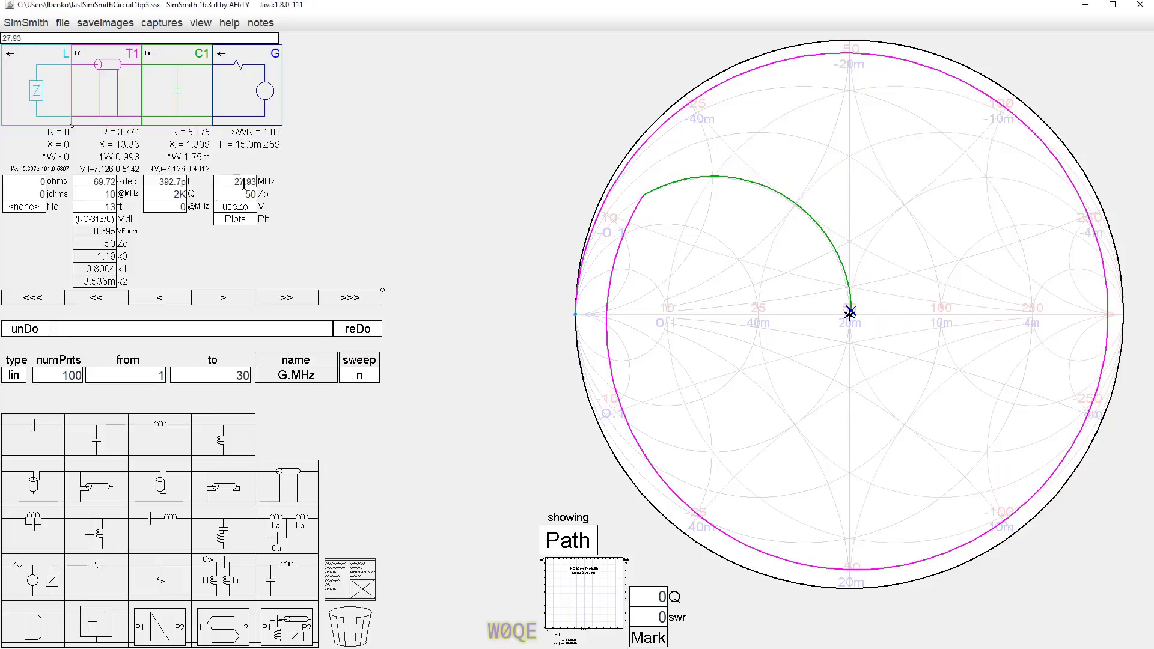
scroll(244, 185, "down", 2)
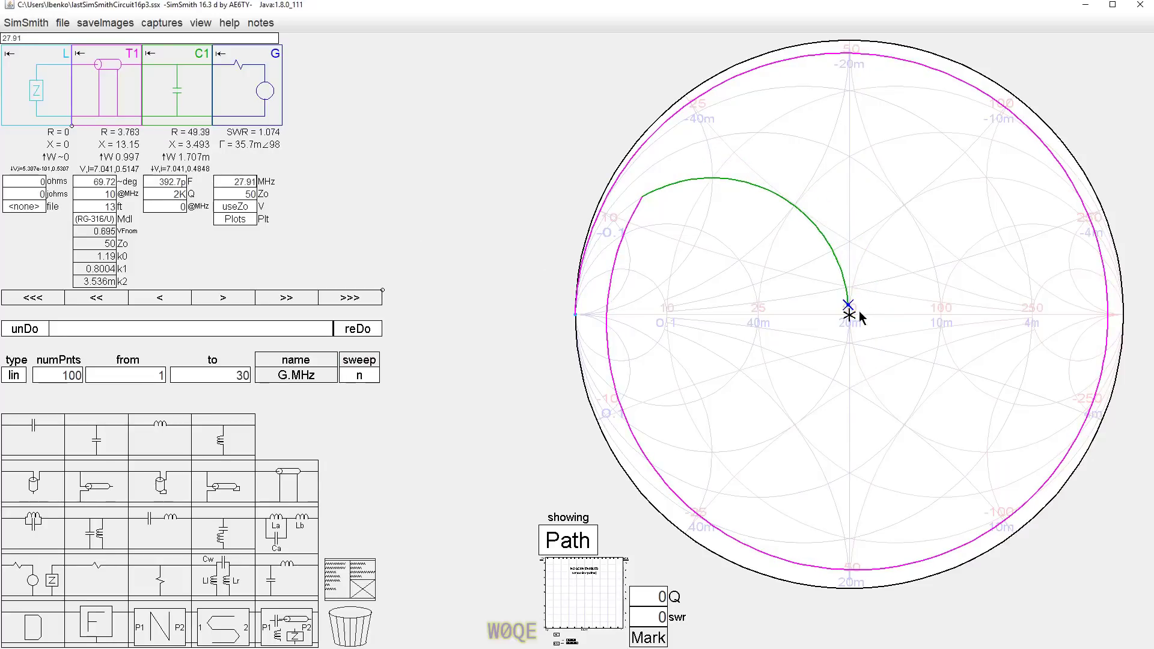
left_click_drag(854, 307, 849, 316)
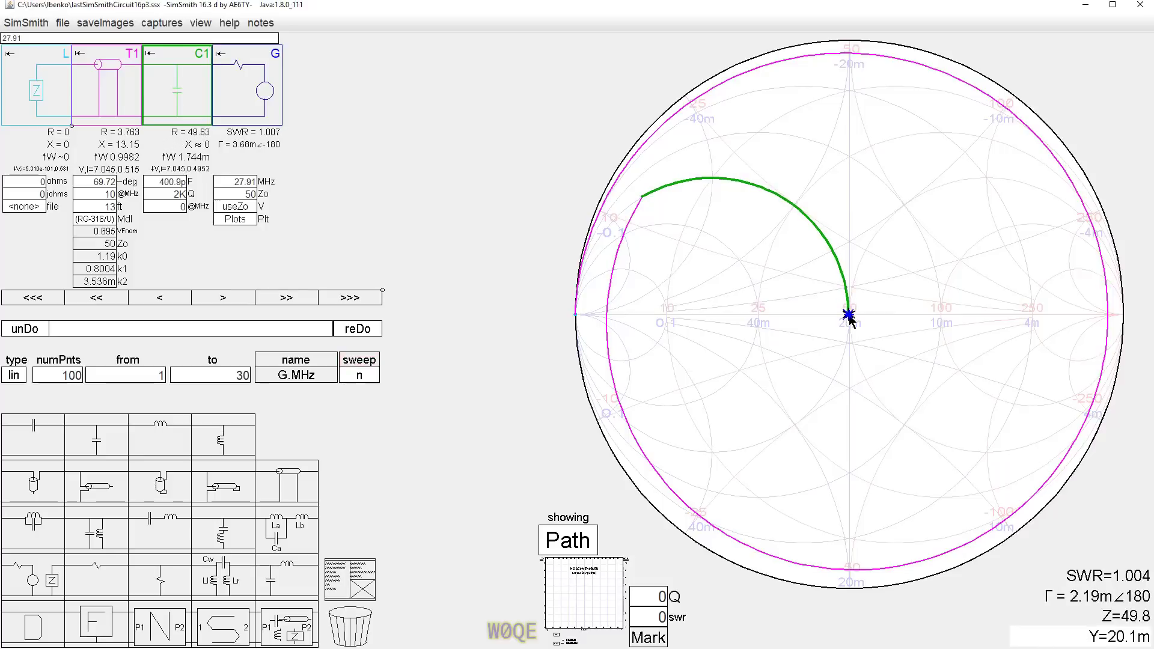
Step: Set T1's length to 12.75 ft
double_click(103, 206)
type("12")
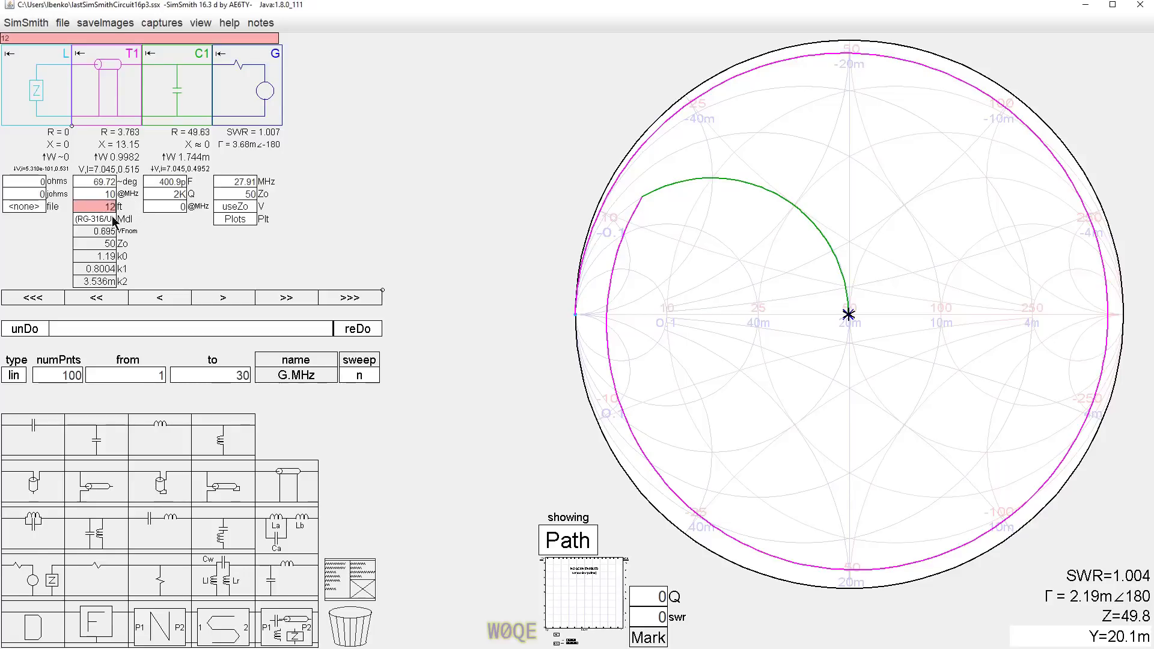
type(".75")
key("Return")
Step: Set the generator frequency to 28.5, then 28.49, and step it down to 28.46 MHz
double_click(243, 181)
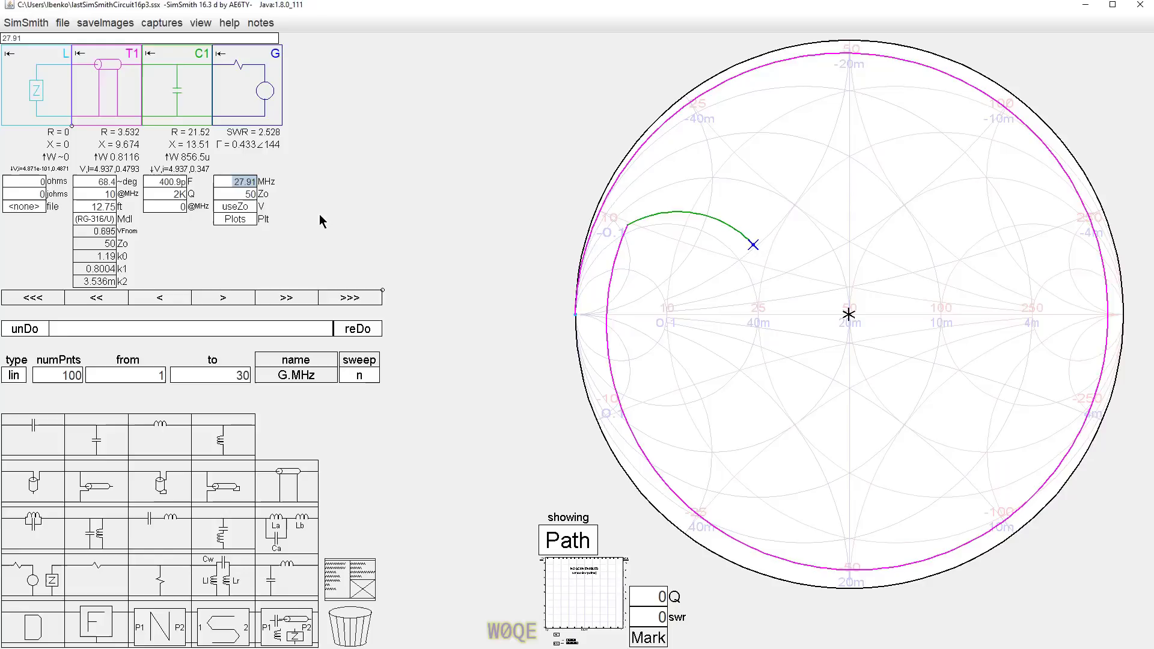
type("29.")
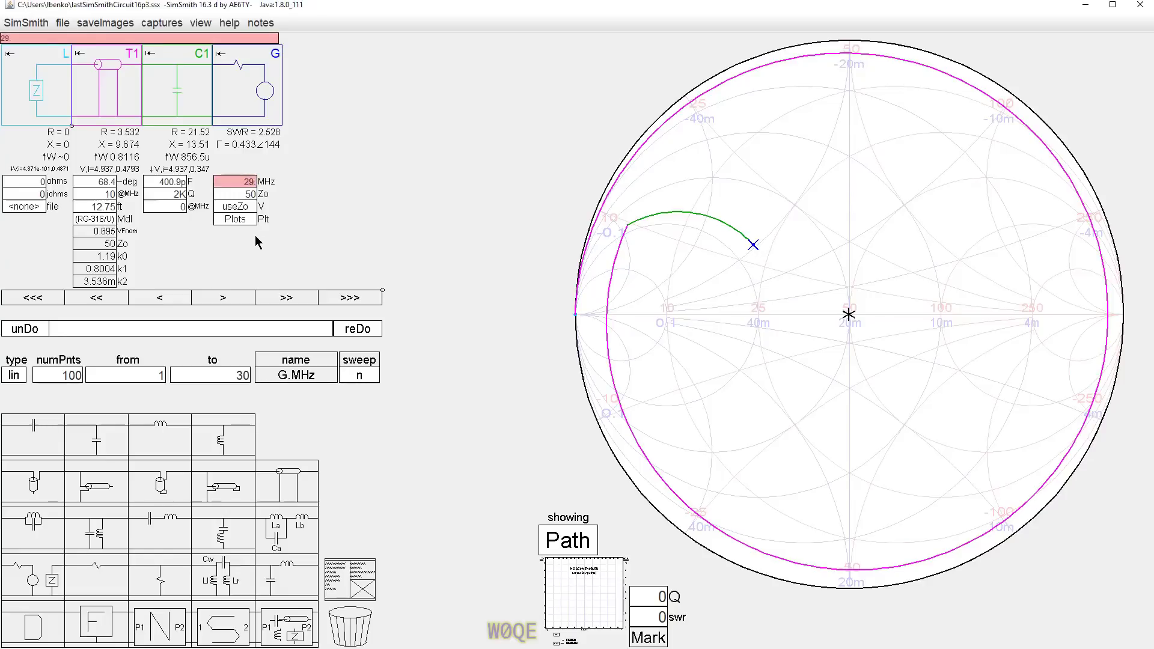
type("5")
key("BackSpace")
key("BackSpace")
key("BackSpace")
type("8.5")
key("Return")
double_click(244, 181)
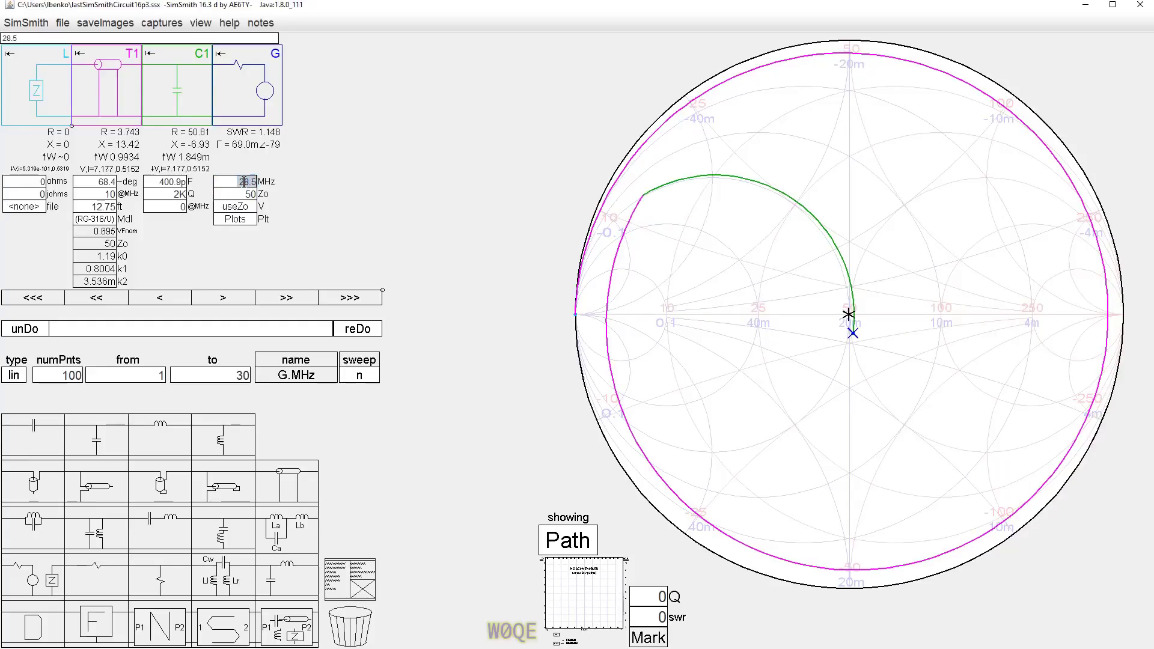
type("28.49")
key("Return")
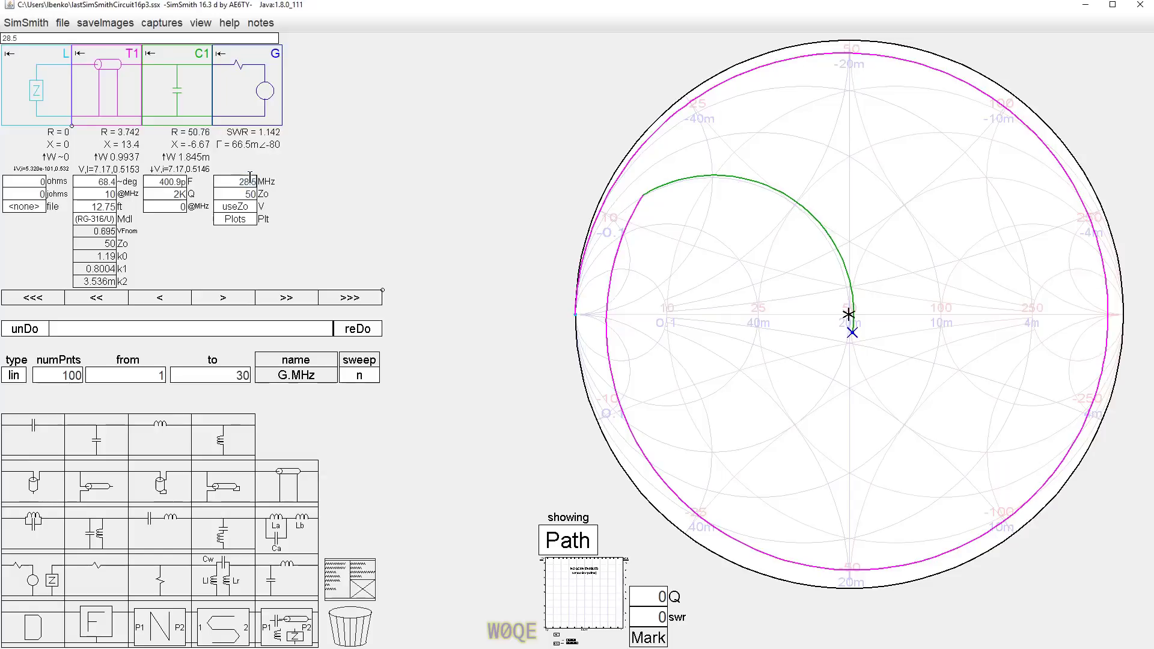
scroll(249, 177, "down", 3)
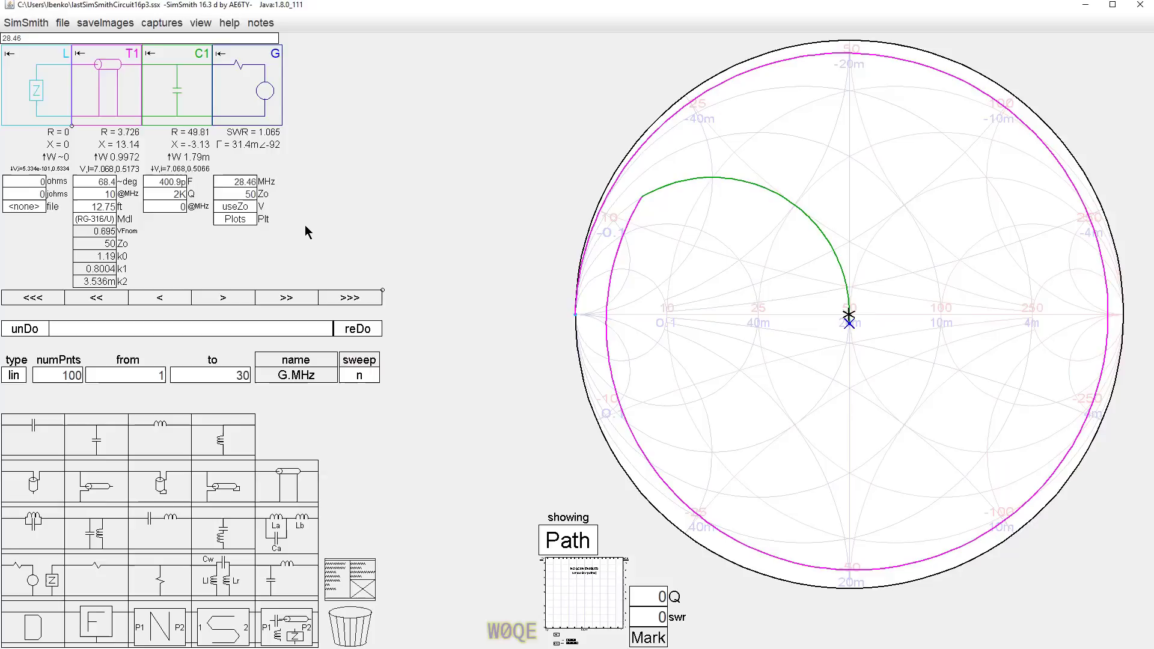
Step: Retune C1 to 393.8 pF for SWR 1 at centre, then probe just below centre (SWR 1.214)
left_click(167, 180)
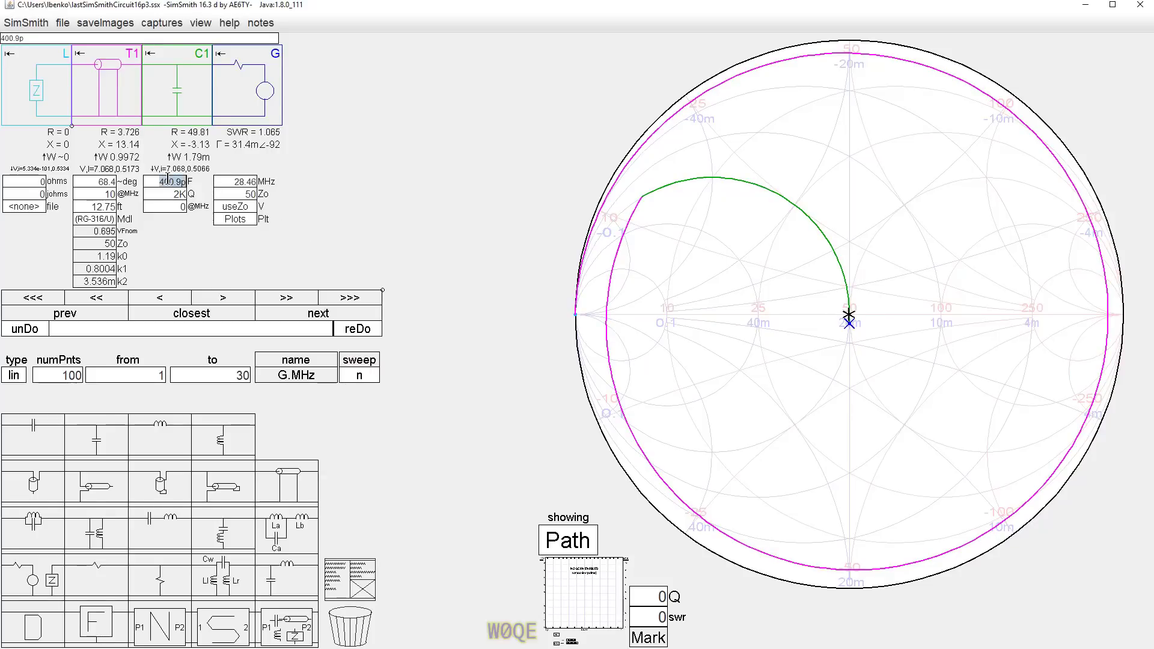
left_click(849, 325)
left_click_drag(850, 325, 852, 319)
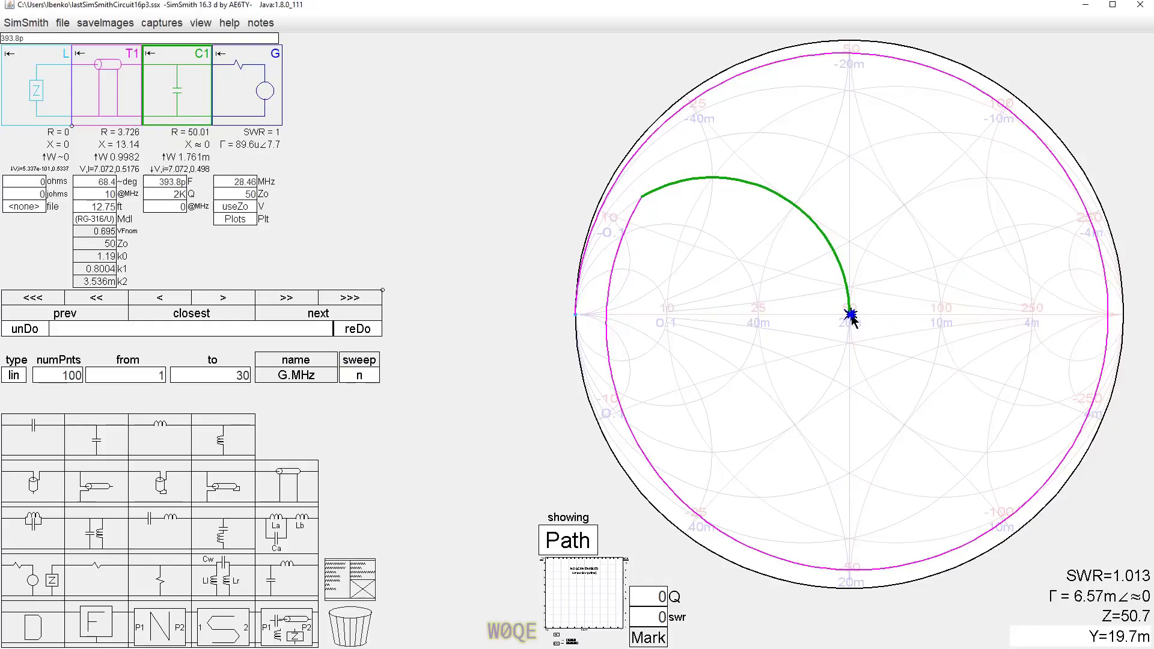
left_click(851, 340)
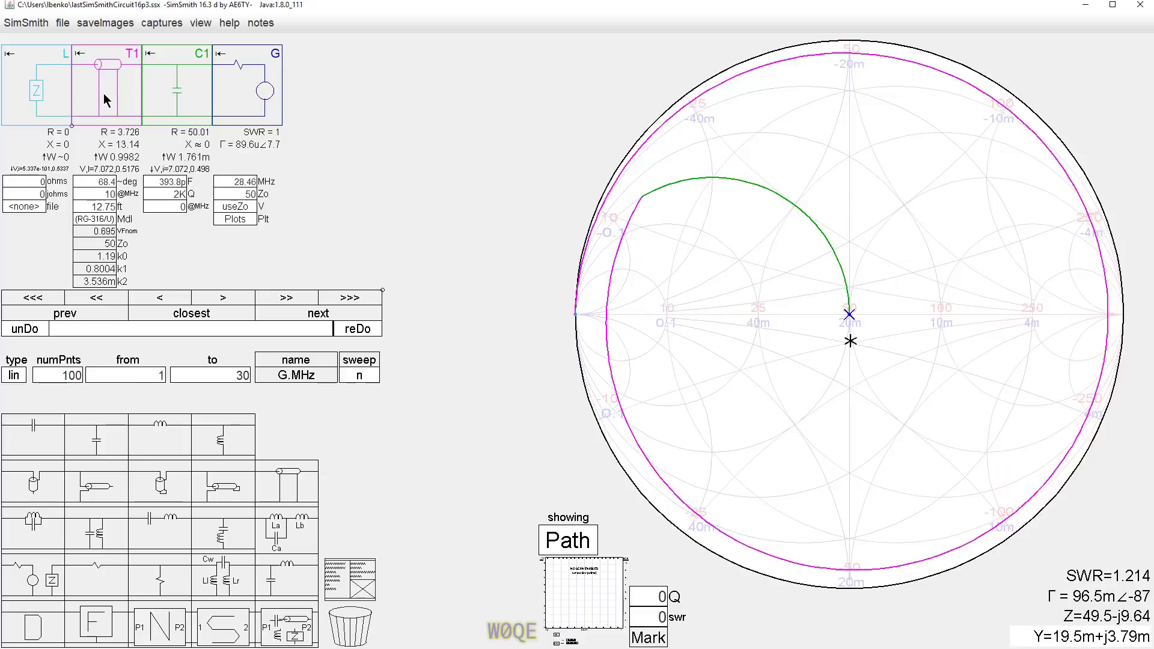
Step: Duplicate the 12.75 ft T1 section into T2 and T3 after it, raising SWR to 19.75
left_click(105, 101)
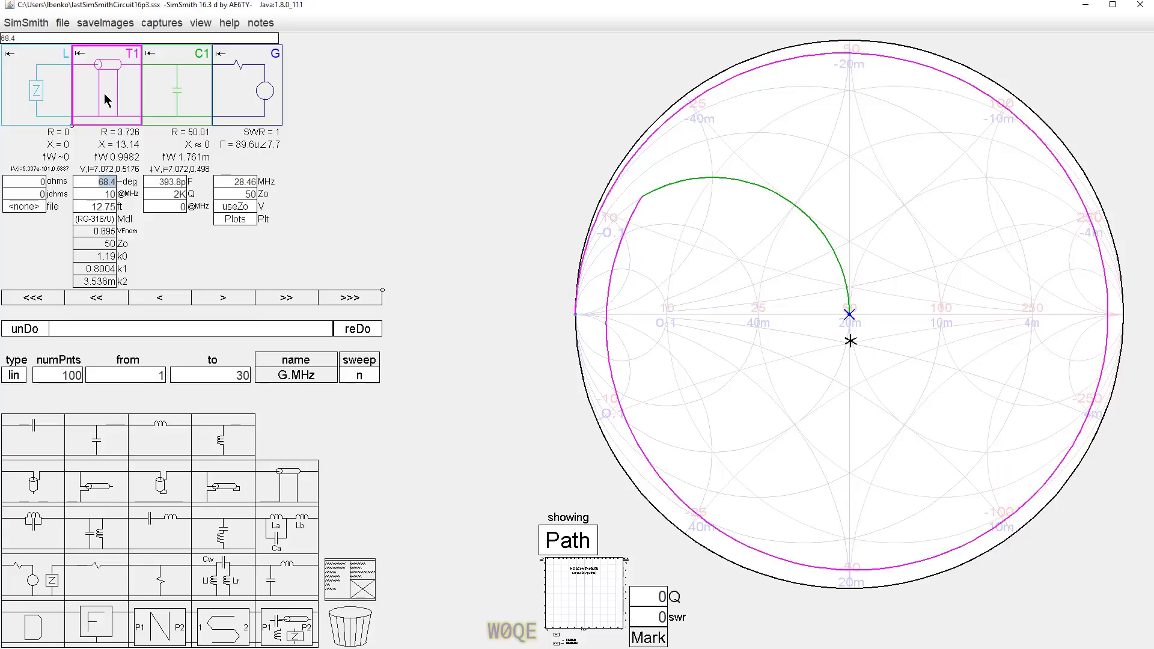
left_click_drag(103, 93, 271, 90)
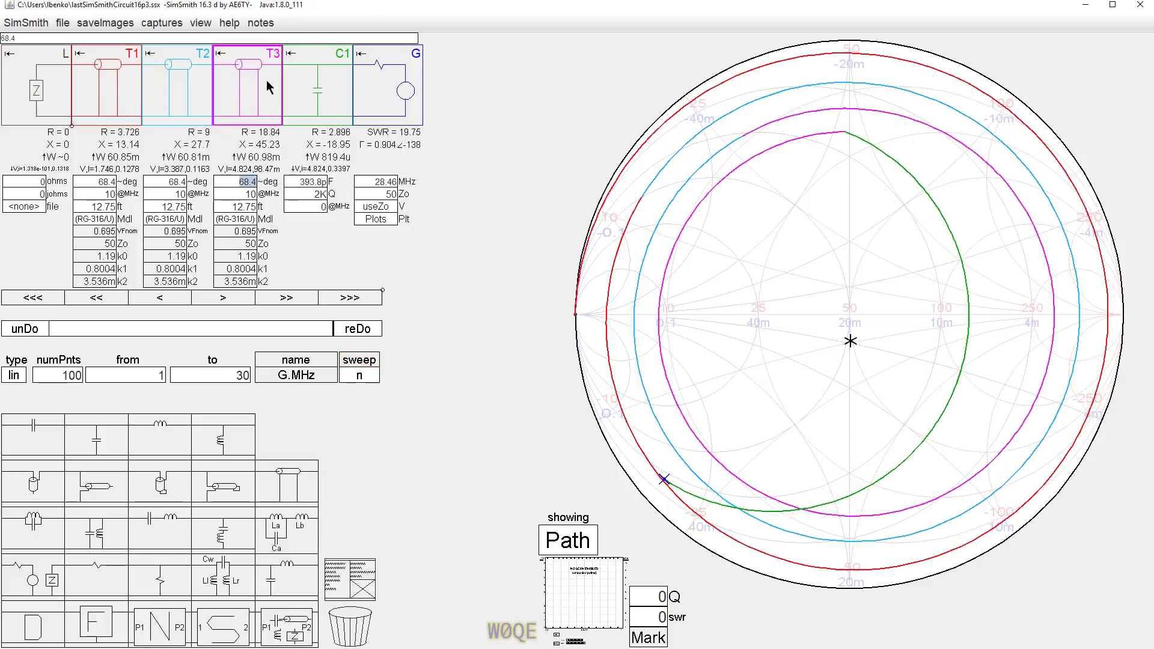
left_click(225, 168)
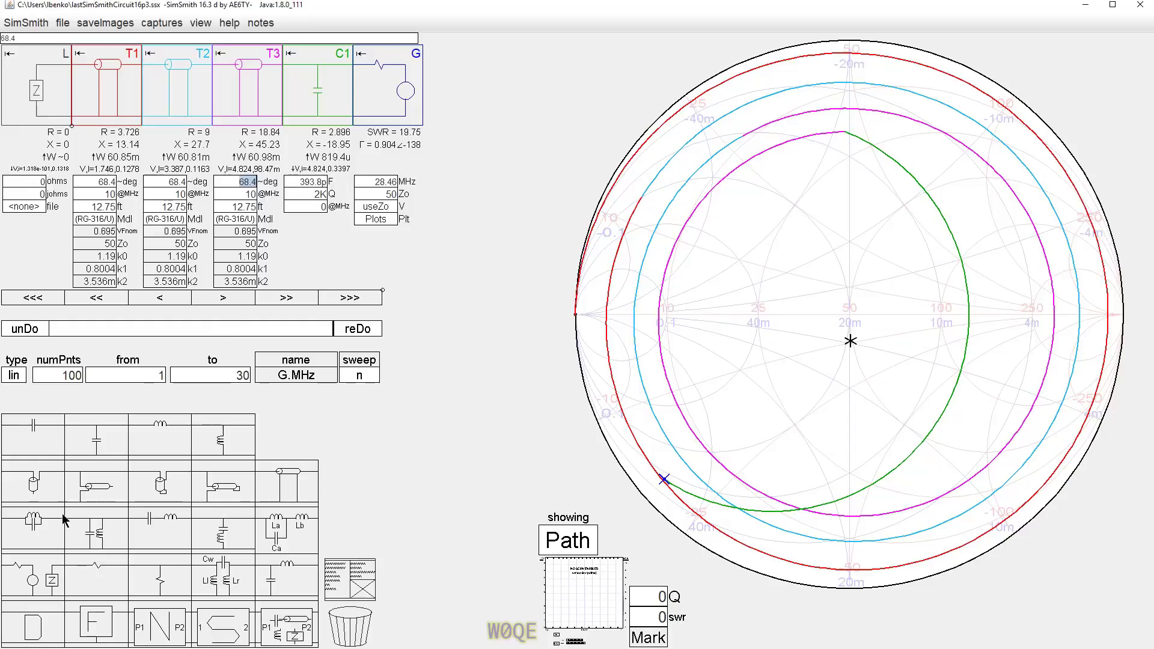
Step: Drag a D equation part from the palette to the far left of the circuit, ahead of the load
left_click_drag(34, 629, 48, 90)
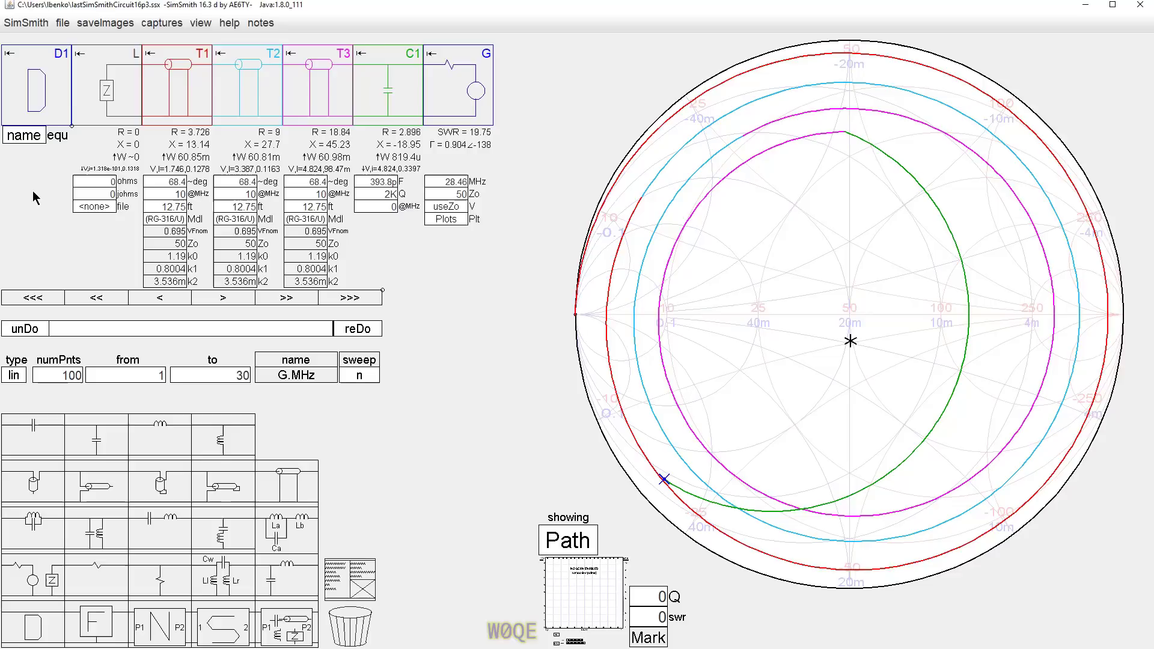
Step: Rename D1's comment to 'Control' in its equation editor, correcting the typo
left_click(29, 136)
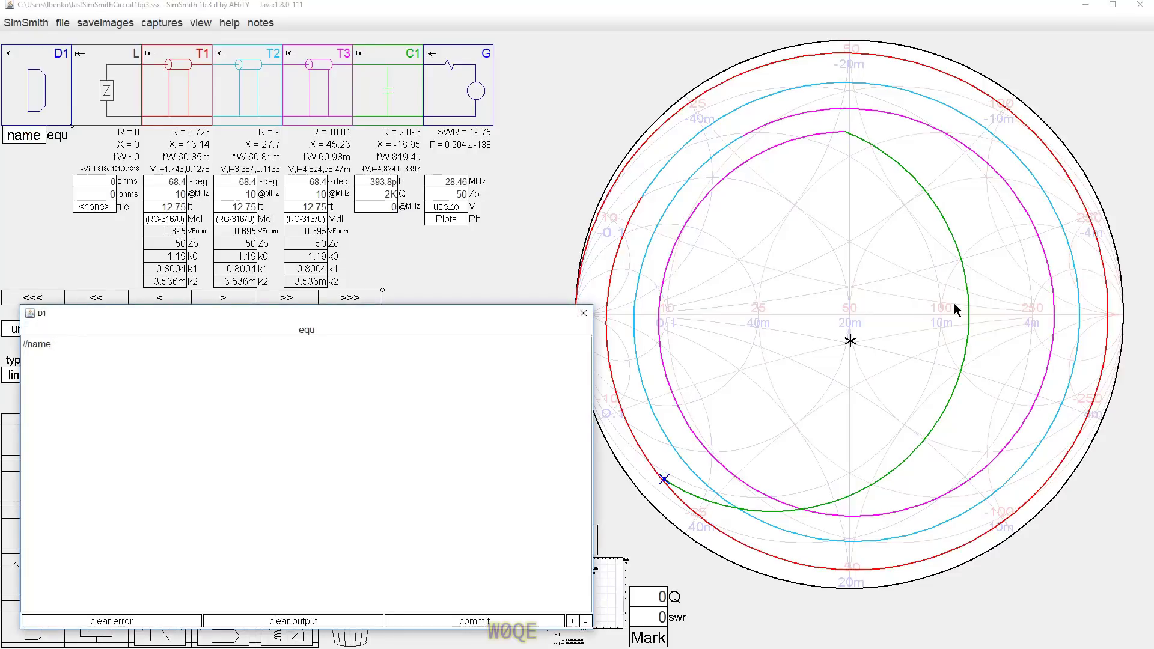
key("BackSpace")
key("BackSpace")
key("BackSpace")
type("C")
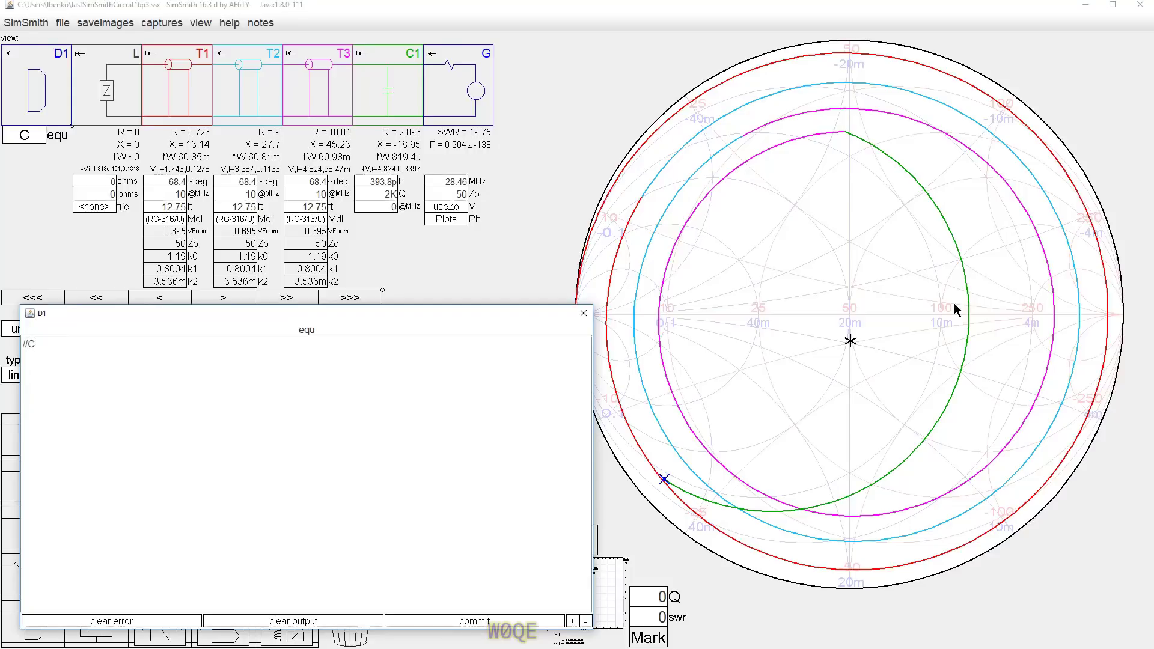
type("onrol")
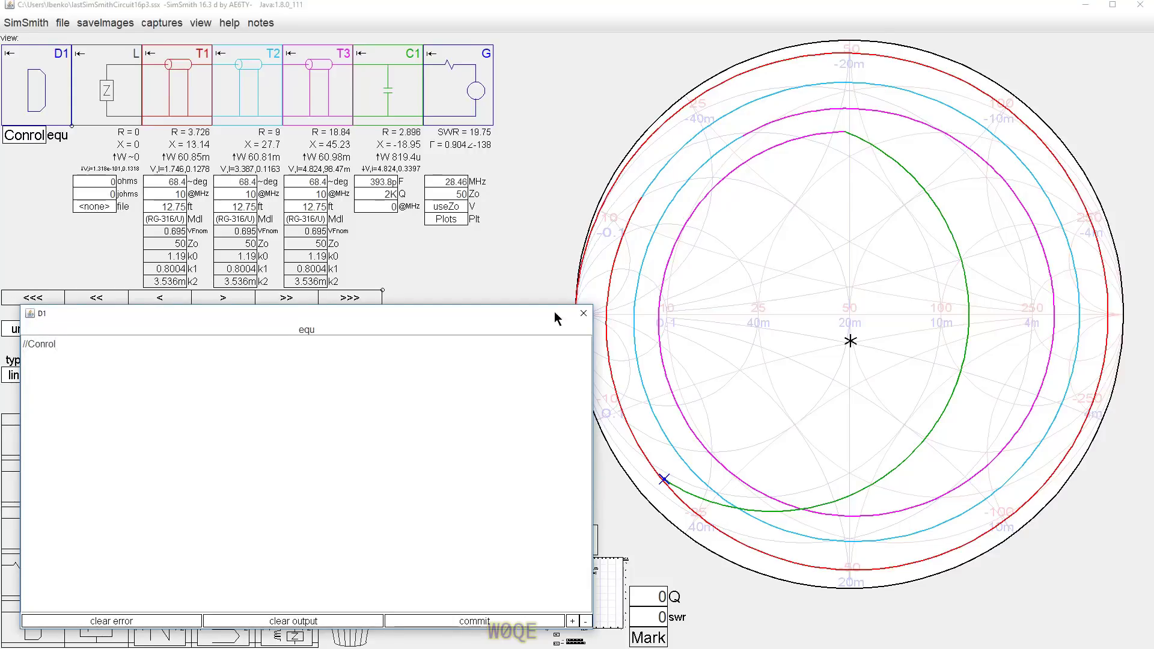
left_click(45, 344)
type("t")
Step: Add equation lines for the len control and 'MaxL = 12.75'
key("Return")
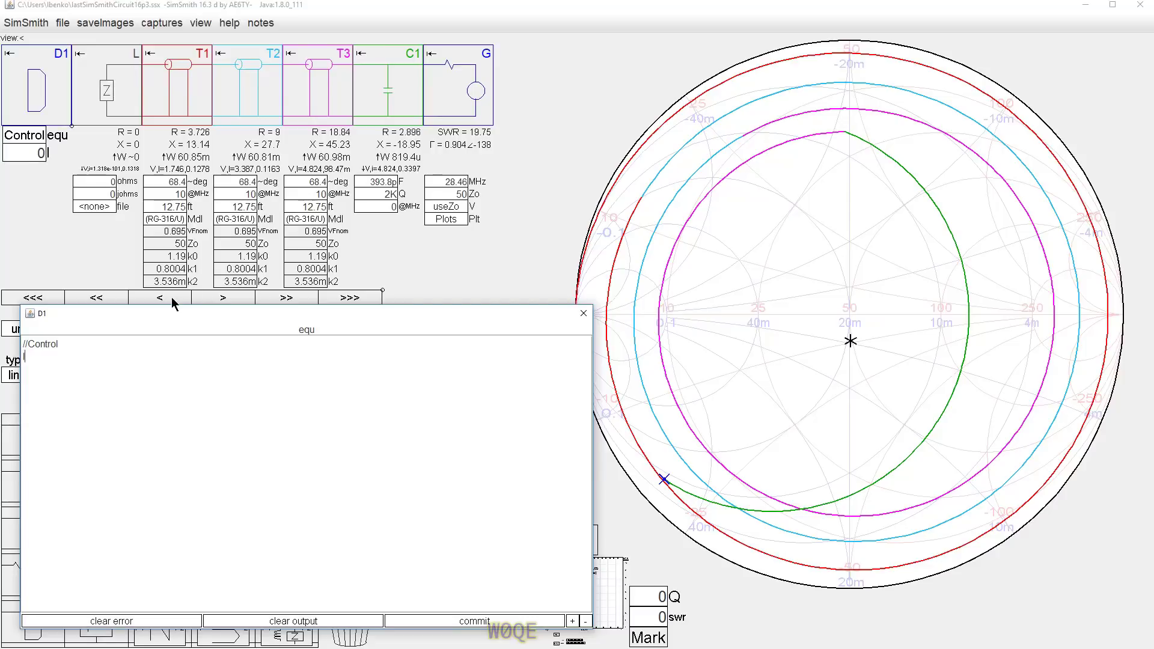
type("len")
type(":")
key("Return")
type("MaxL")
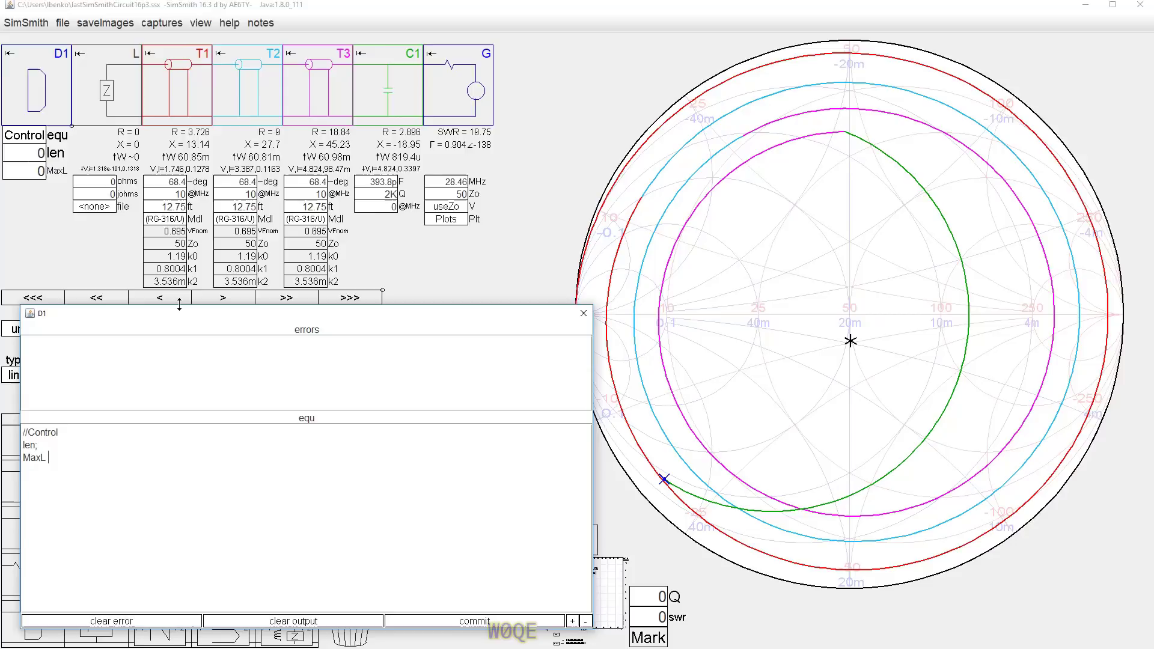
type("= 12")
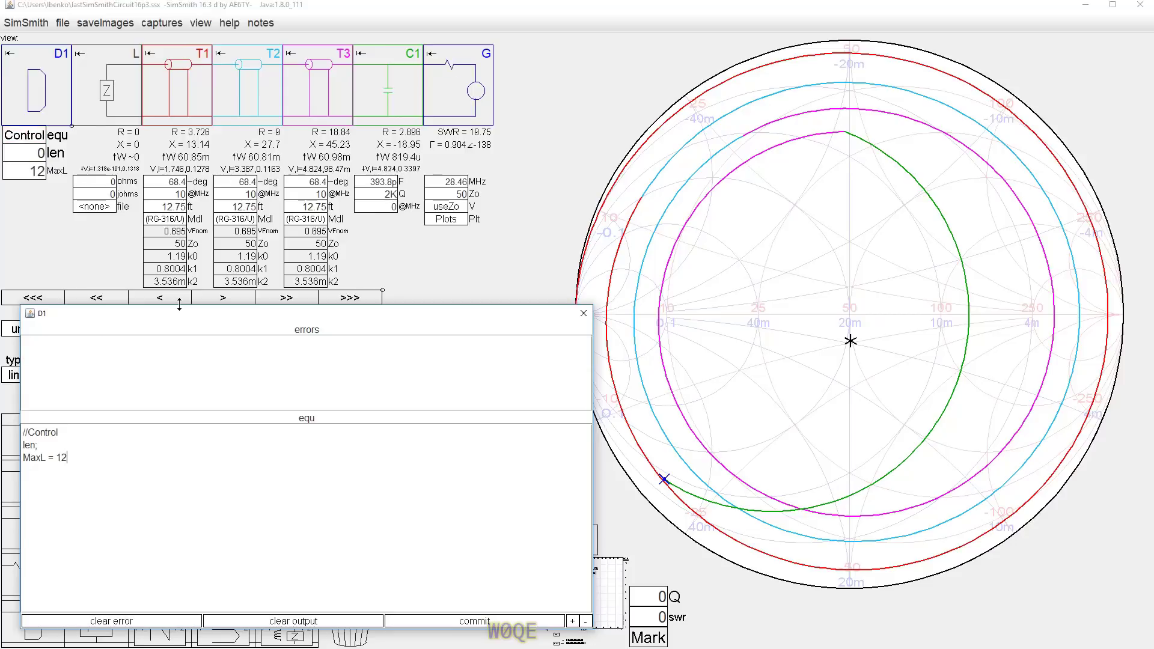
type(".75;")
Step: Start a new equation line after MaxL reading 'T1.lenft = len'
left_click(96, 457)
type("T1")
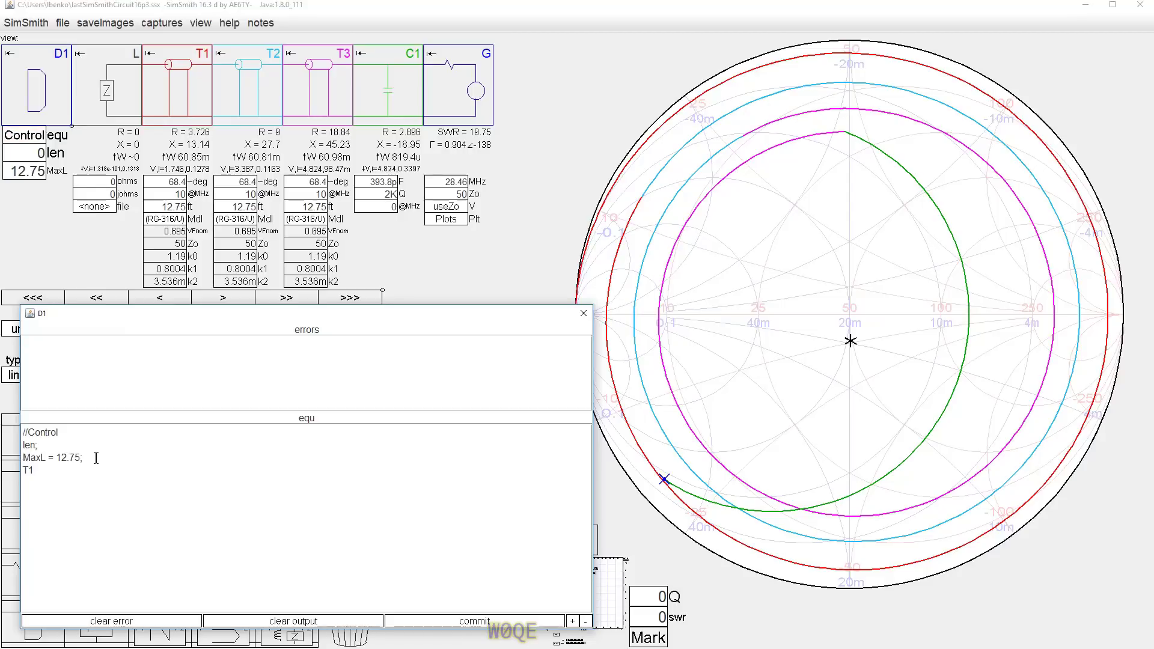
type(".len")
type("ft")
type(" = len")
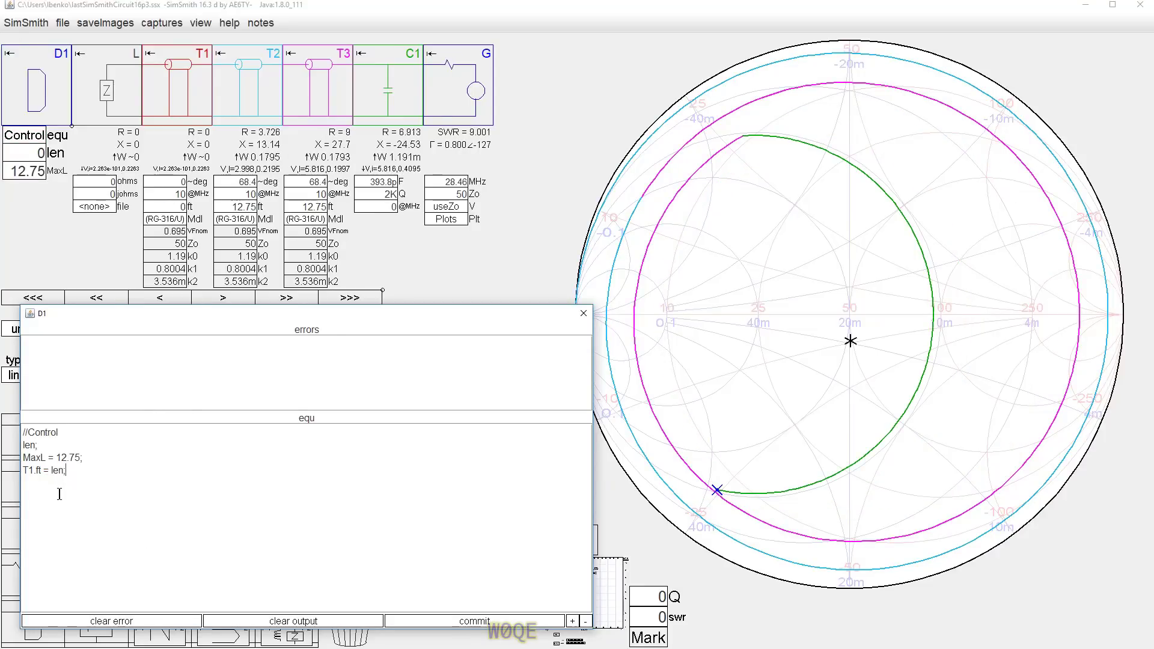
Step: Commit the D1 equations and set len to 1, making T1 1 ft
left_click(528, 622)
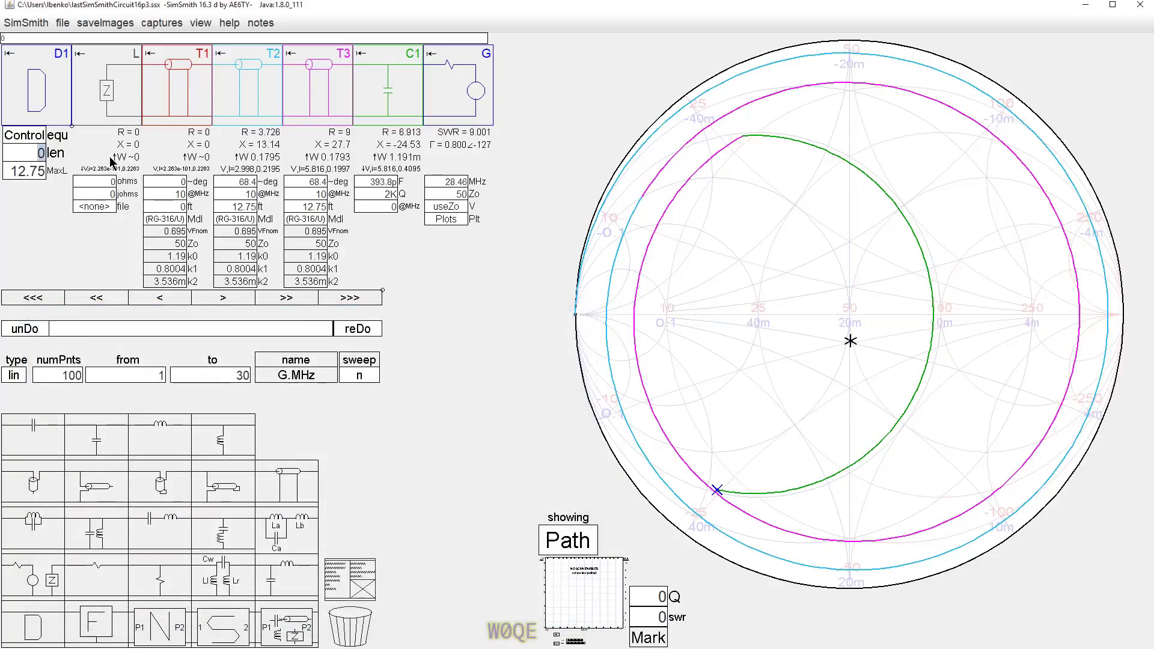
type("1")
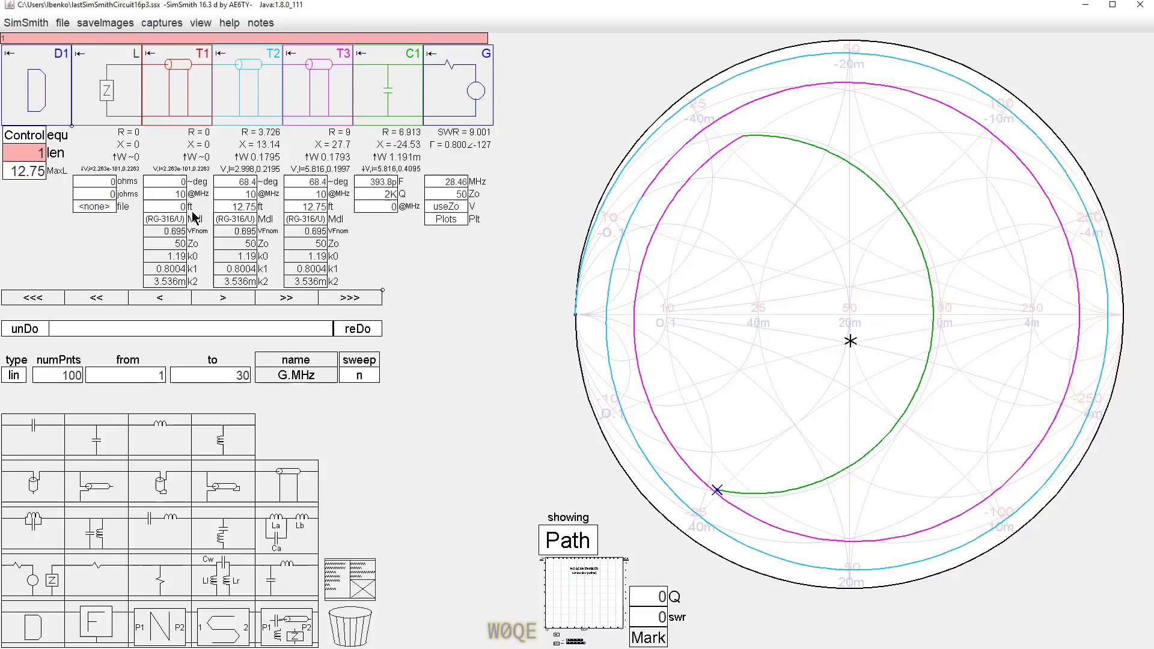
key("Return")
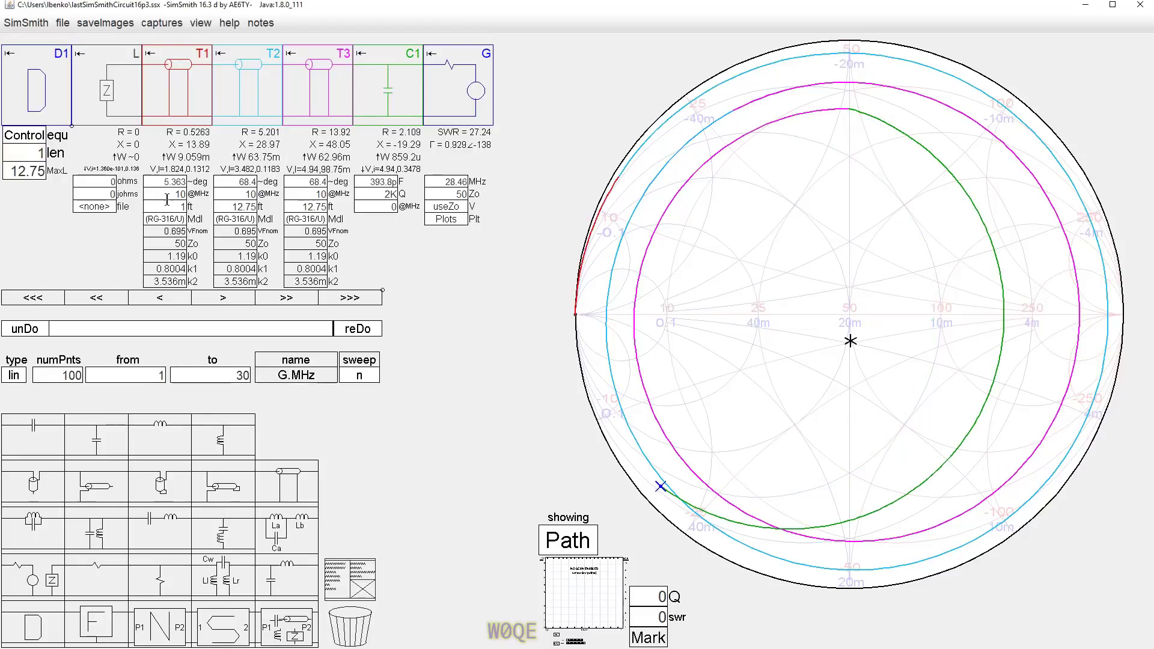
Step: Reopen D1's equation editor and shorten T2 to 0.5 ft
left_click(33, 135)
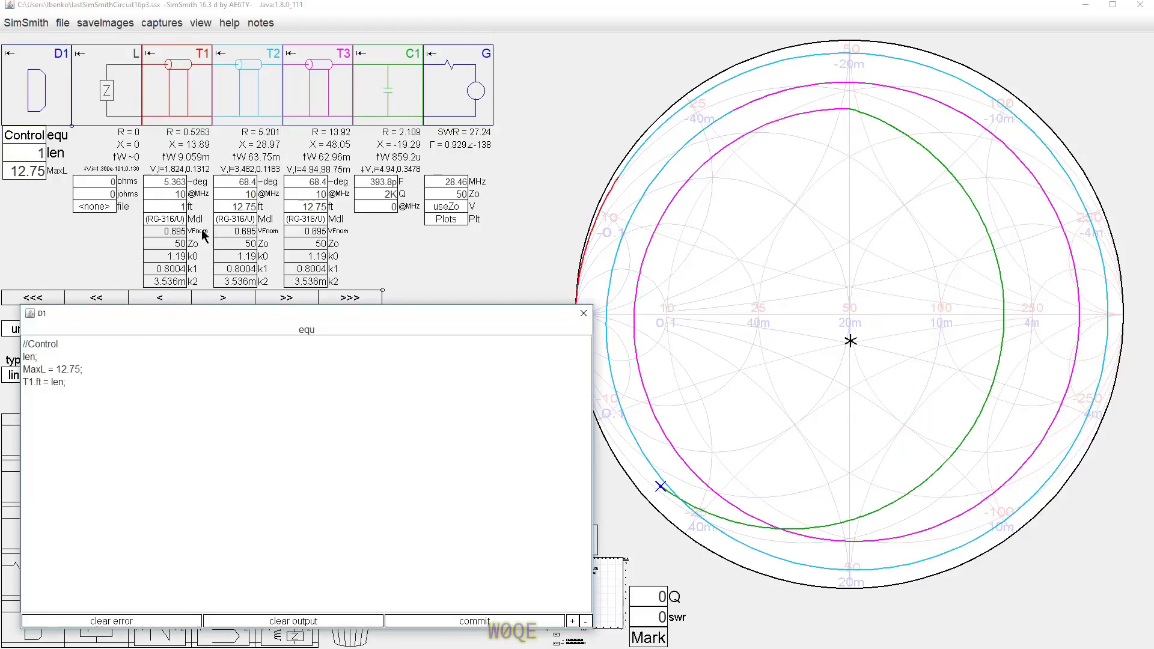
left_click(241, 207)
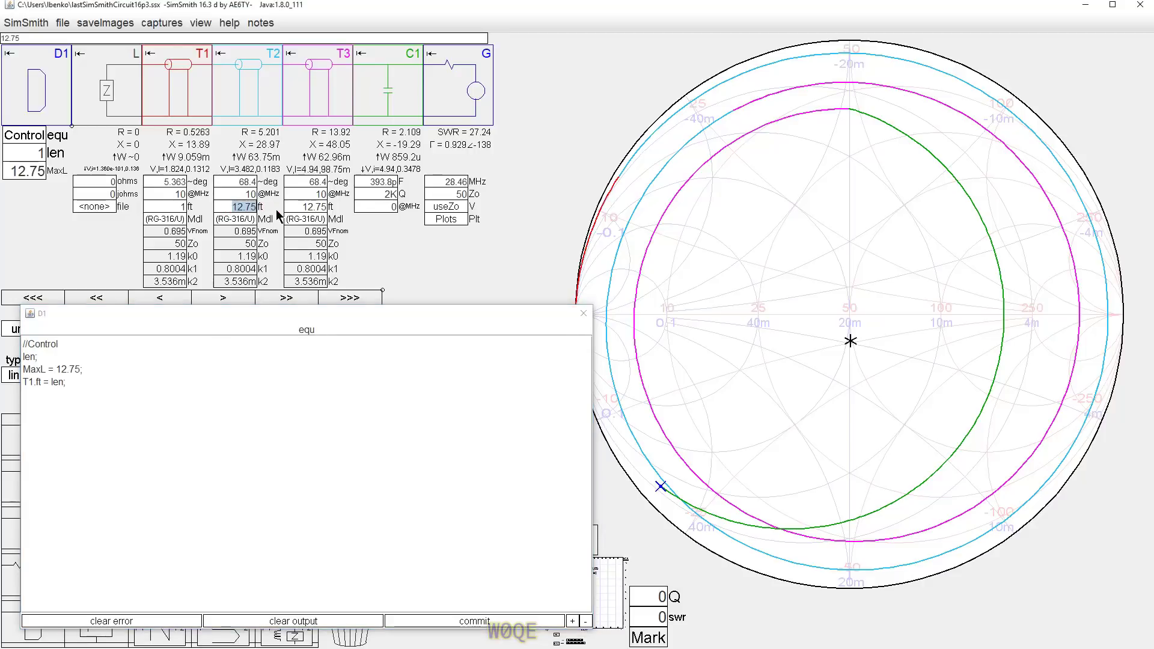
key("BackSpace")
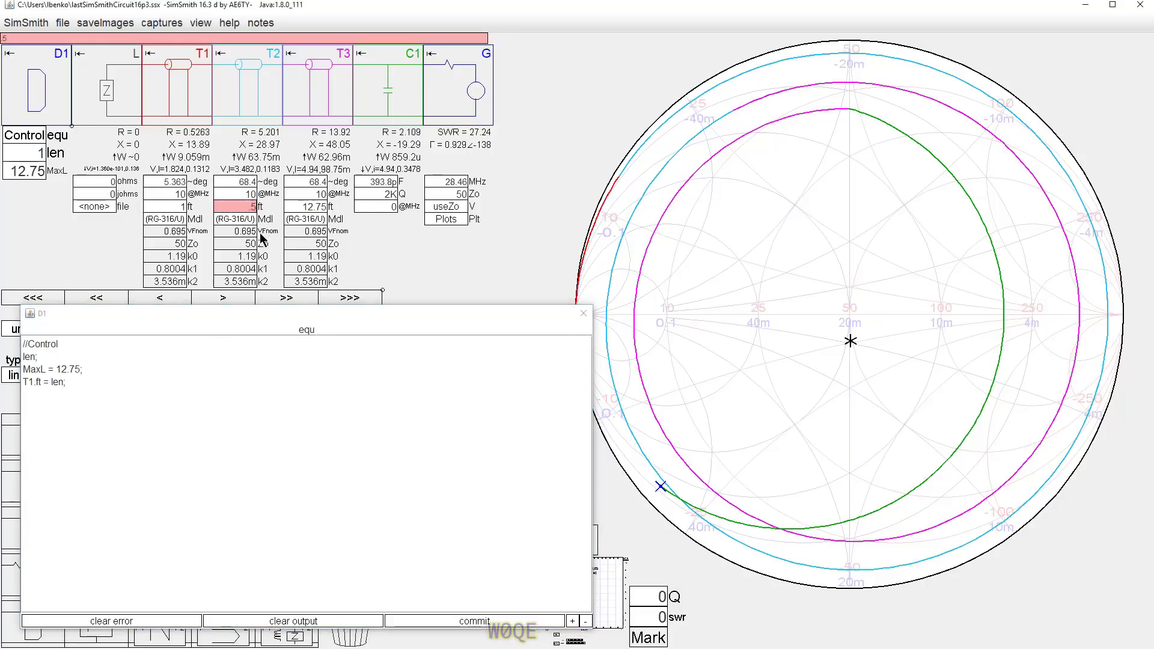
type(".5")
key("Return")
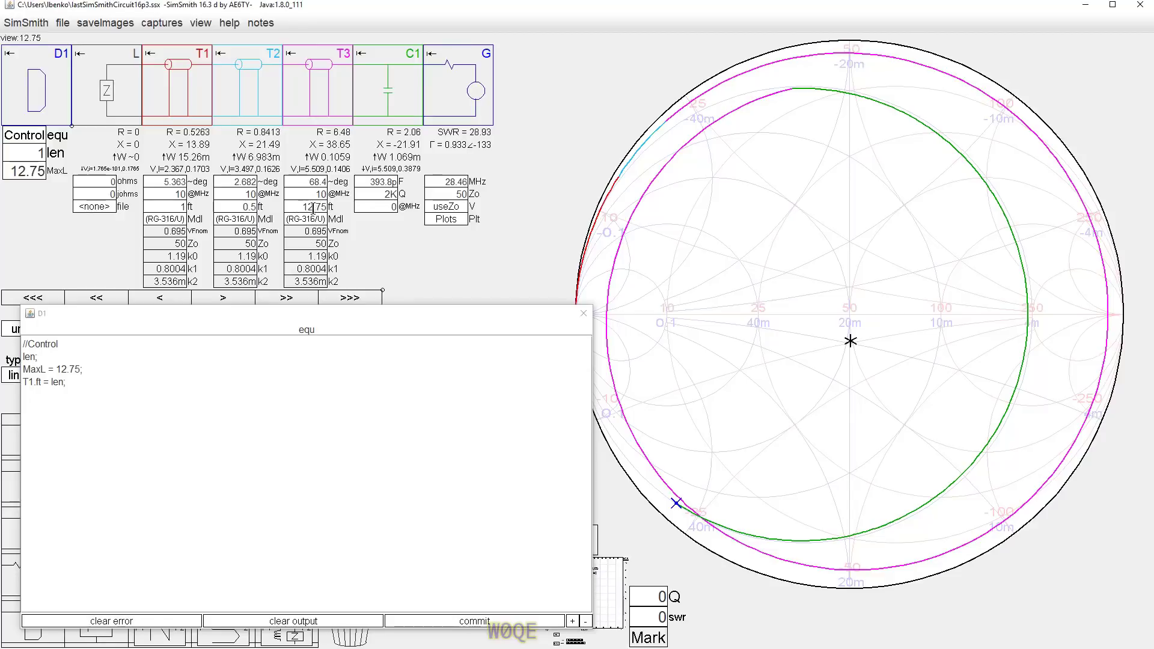
Step: Add 'T3.ft = MaxL - len - .5;' to D1's equations and commit, making T3 11.25 ft
left_click(80, 383)
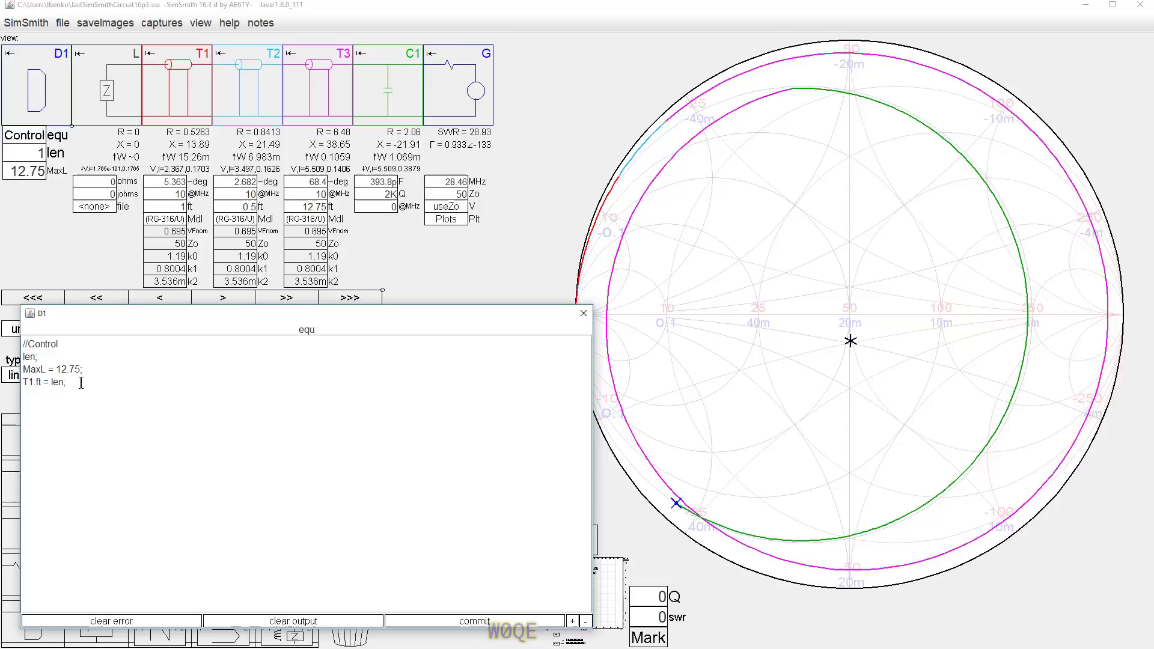
type("T3")
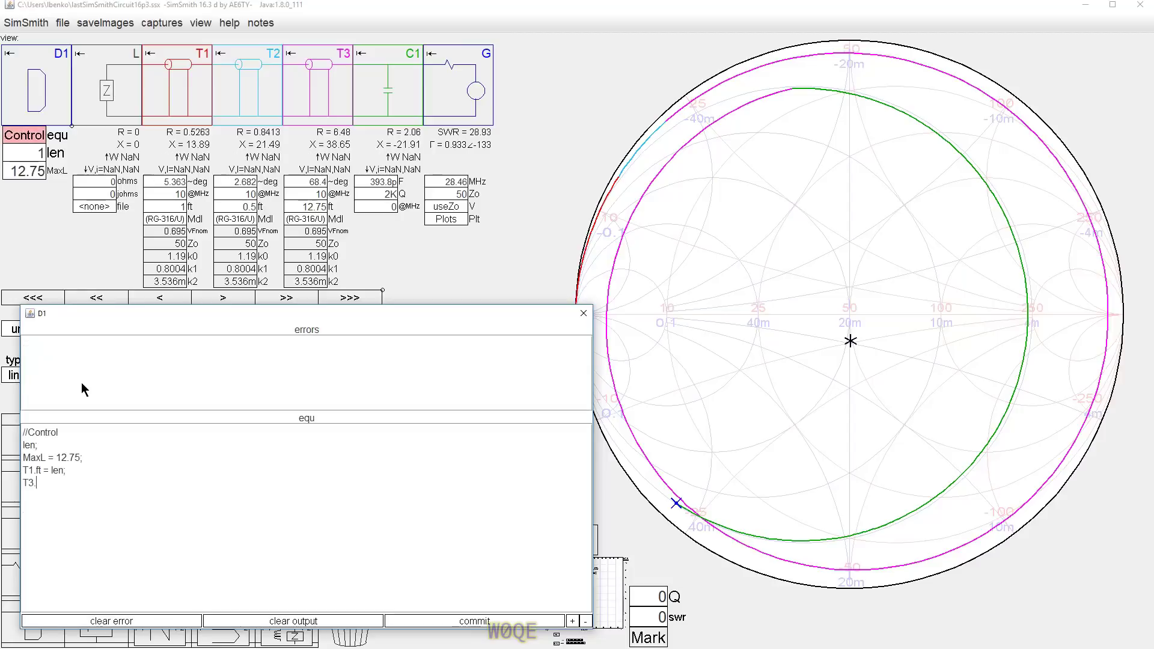
type(".ft")
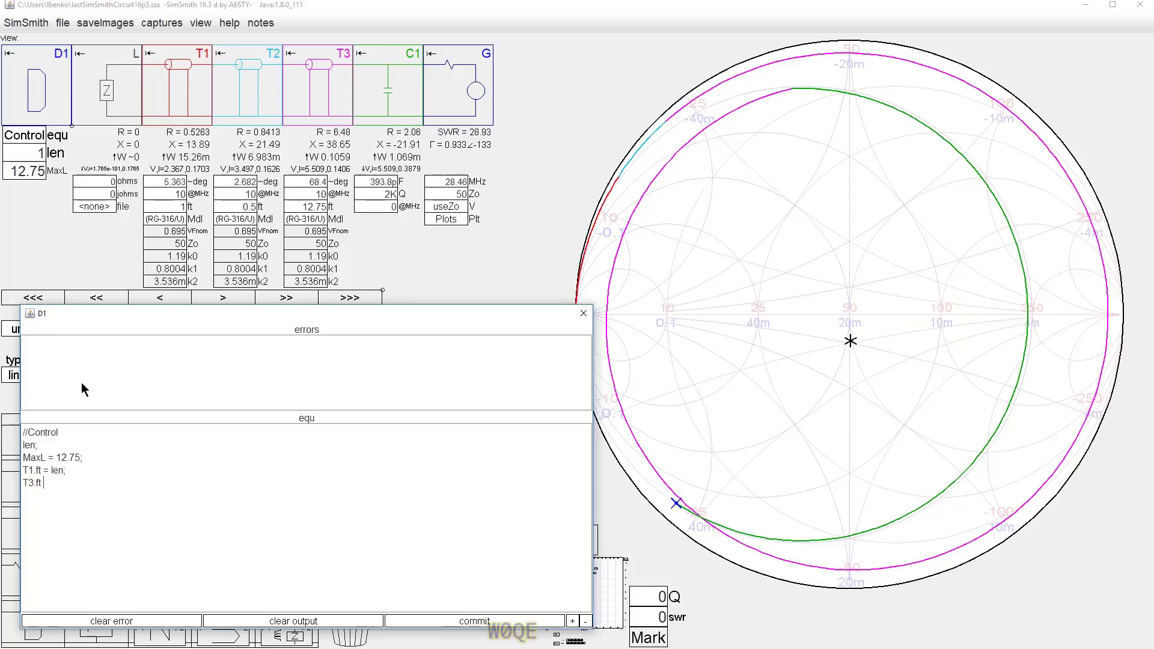
type(" =")
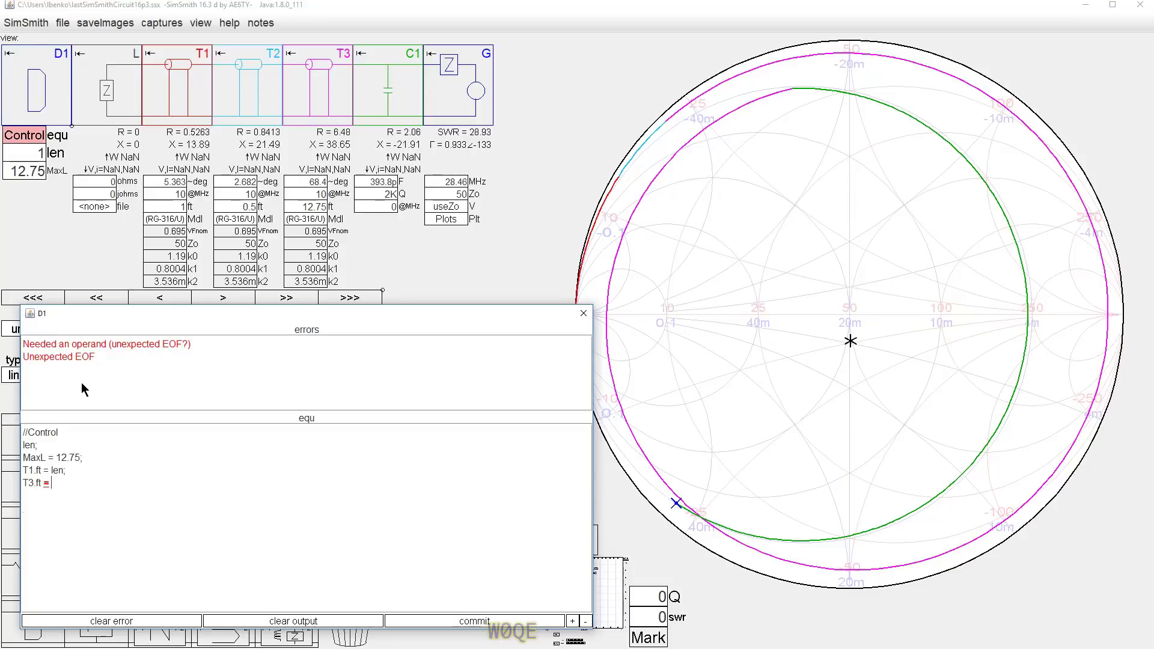
type(" Max")
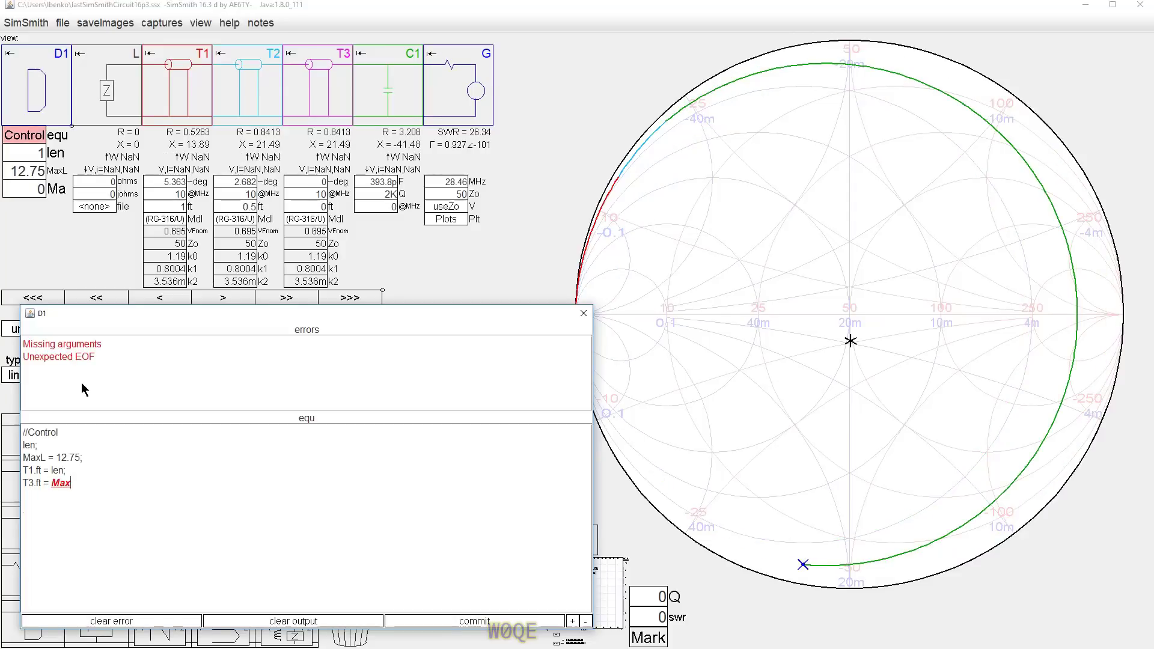
type("L -")
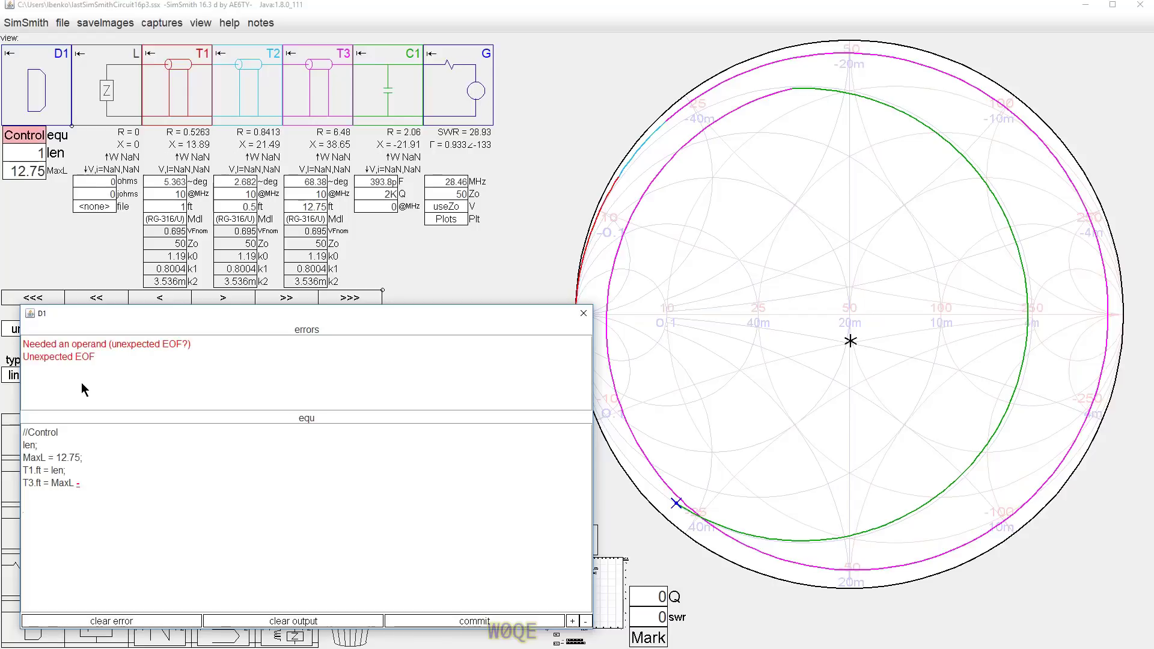
type("le")
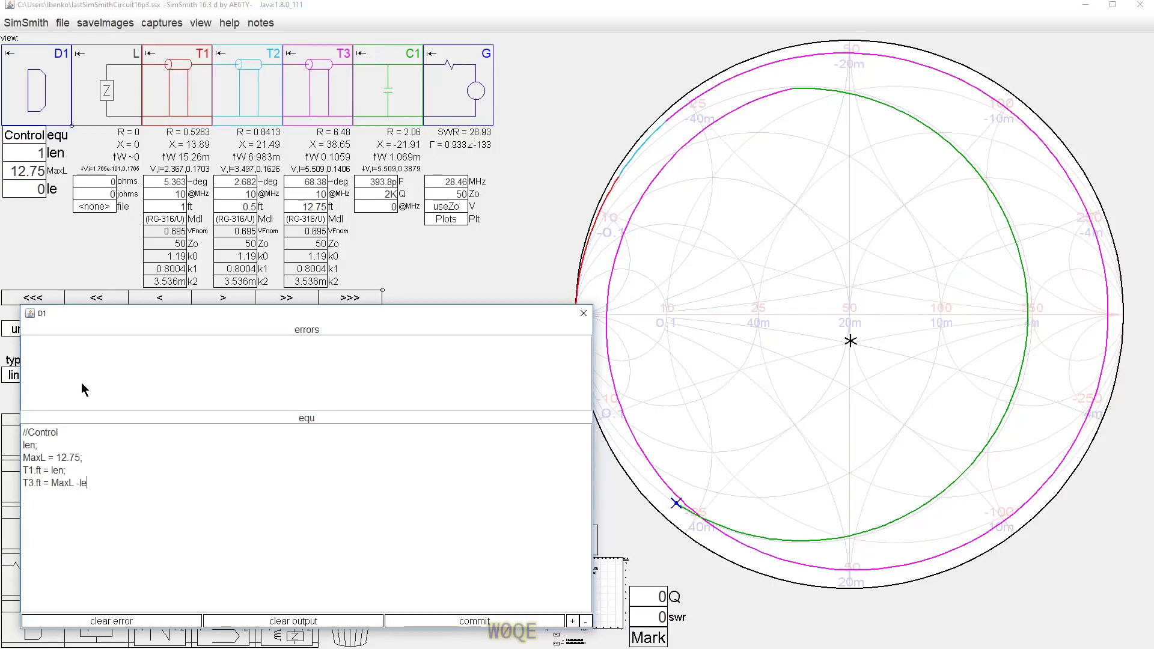
type("n -")
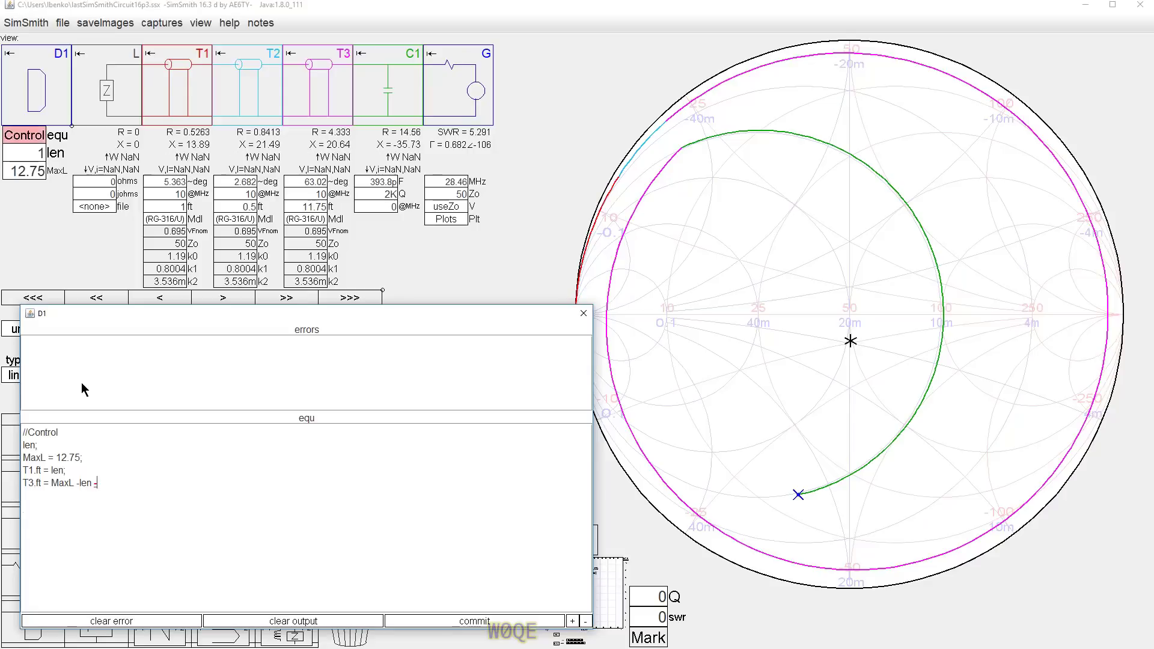
type(" .5;")
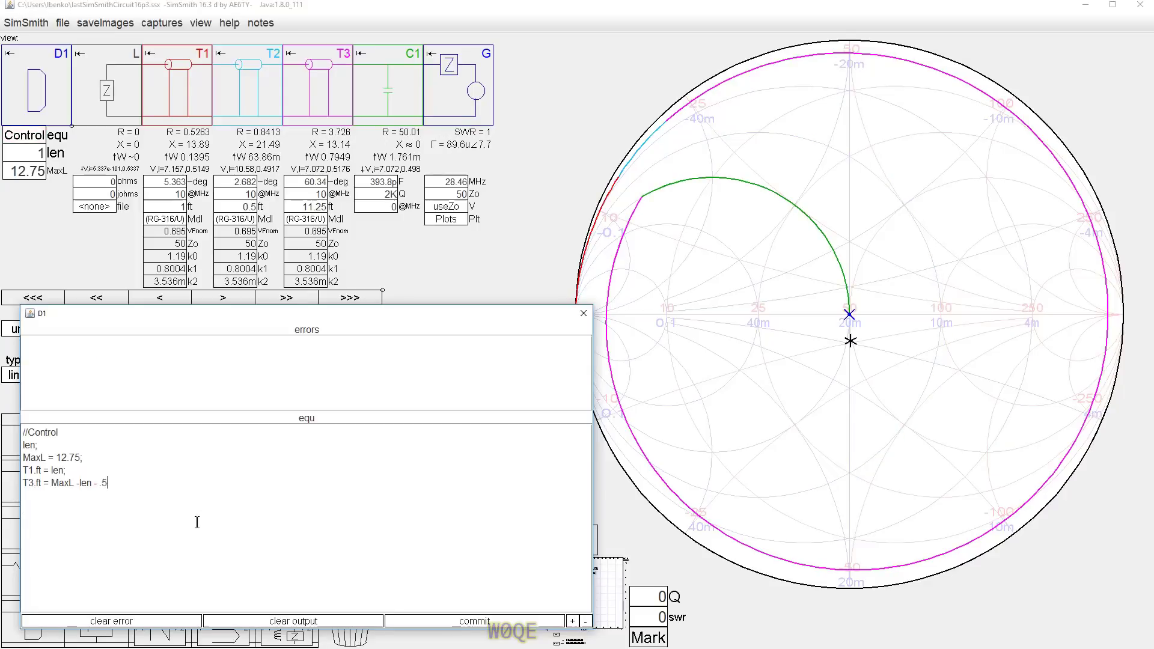
left_click(79, 483)
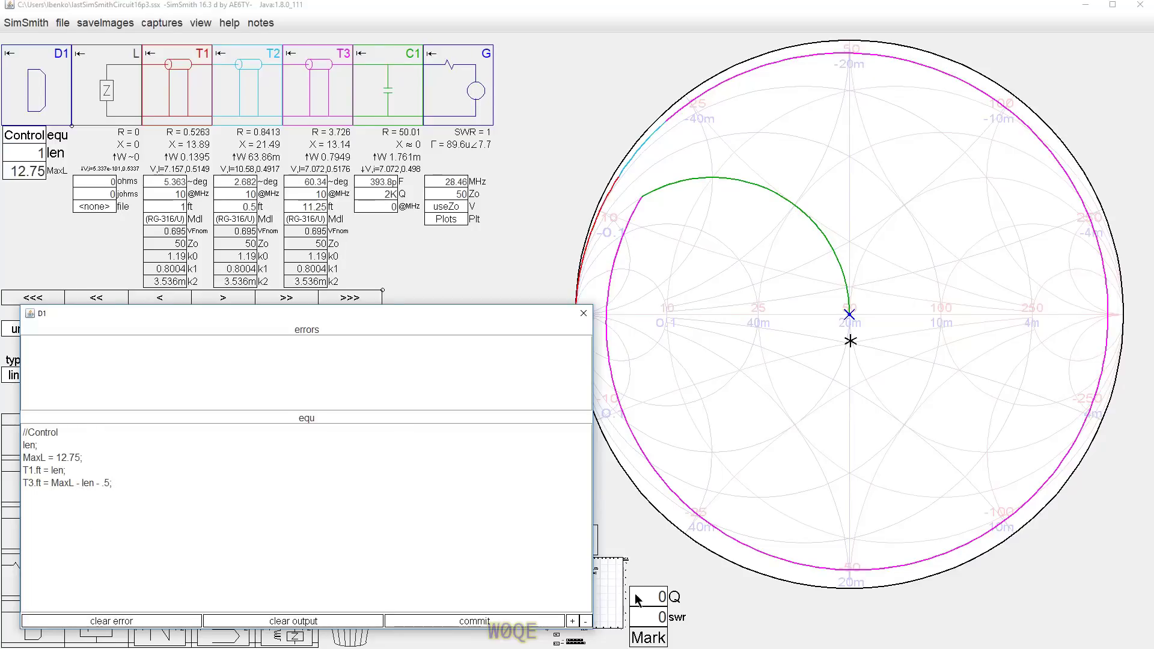
left_click(485, 622)
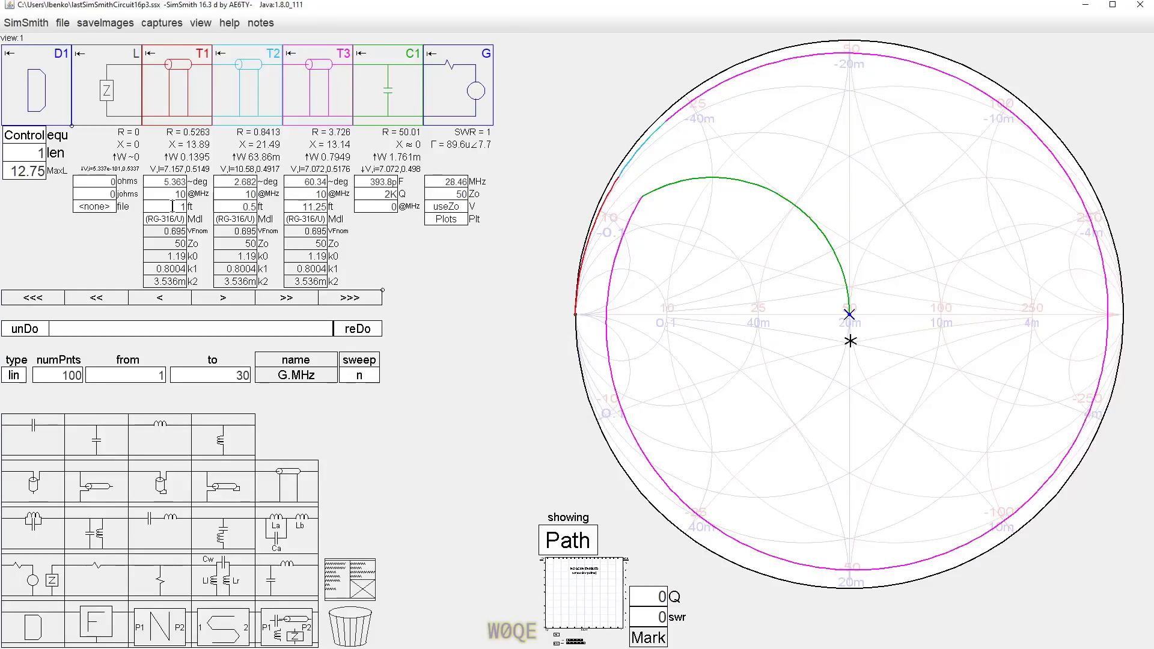
Step: Change len's step increment in its number format settings, entering 5
left_click(57, 155)
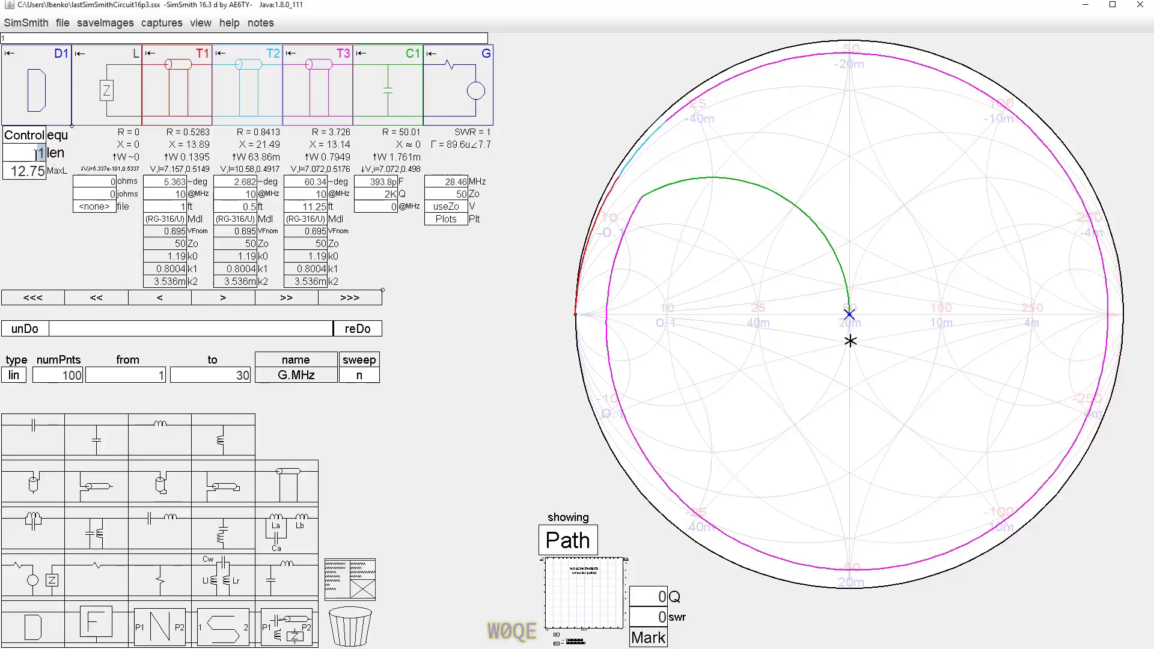
right_click(37, 156)
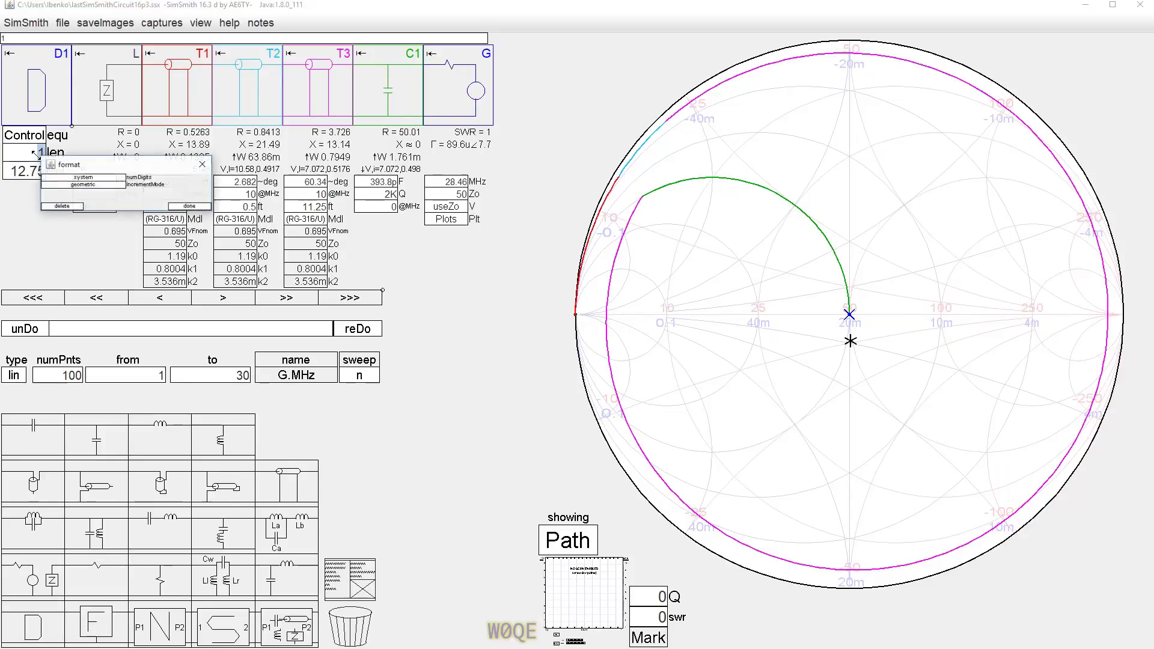
left_click(110, 193)
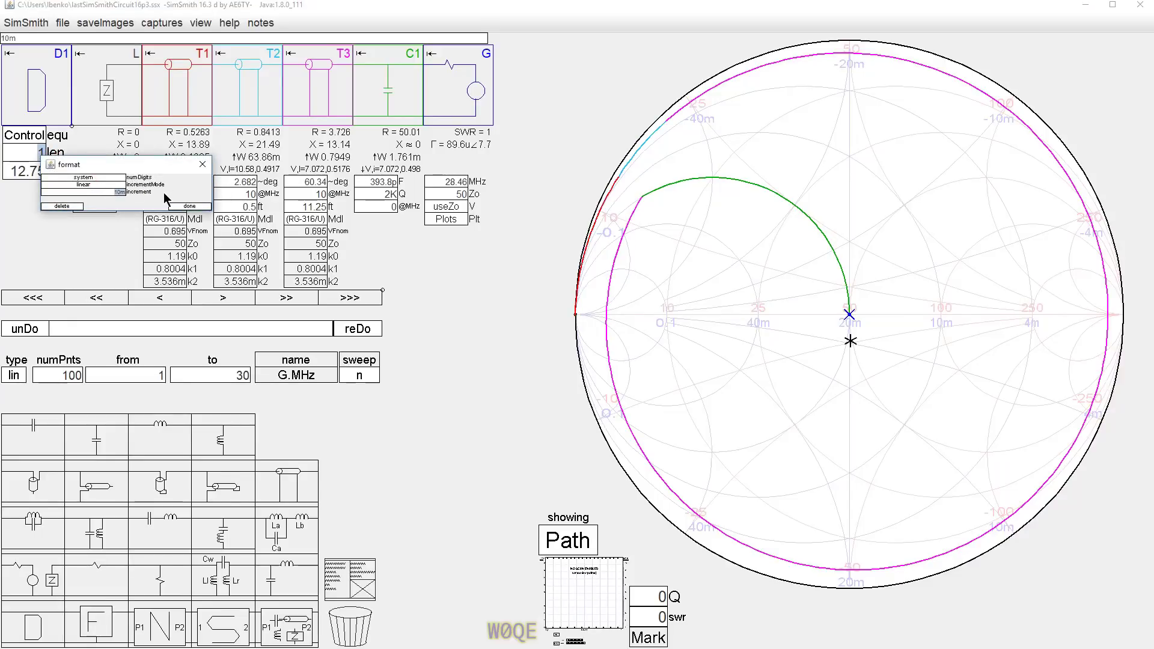
type("5")
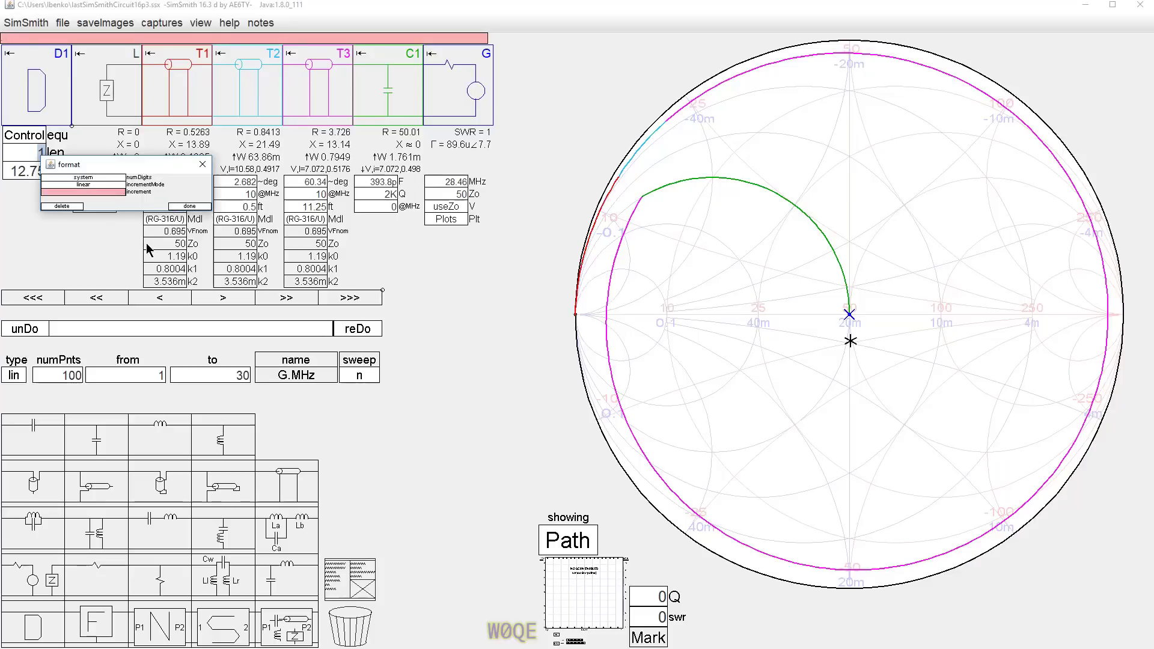
left_click(188, 207)
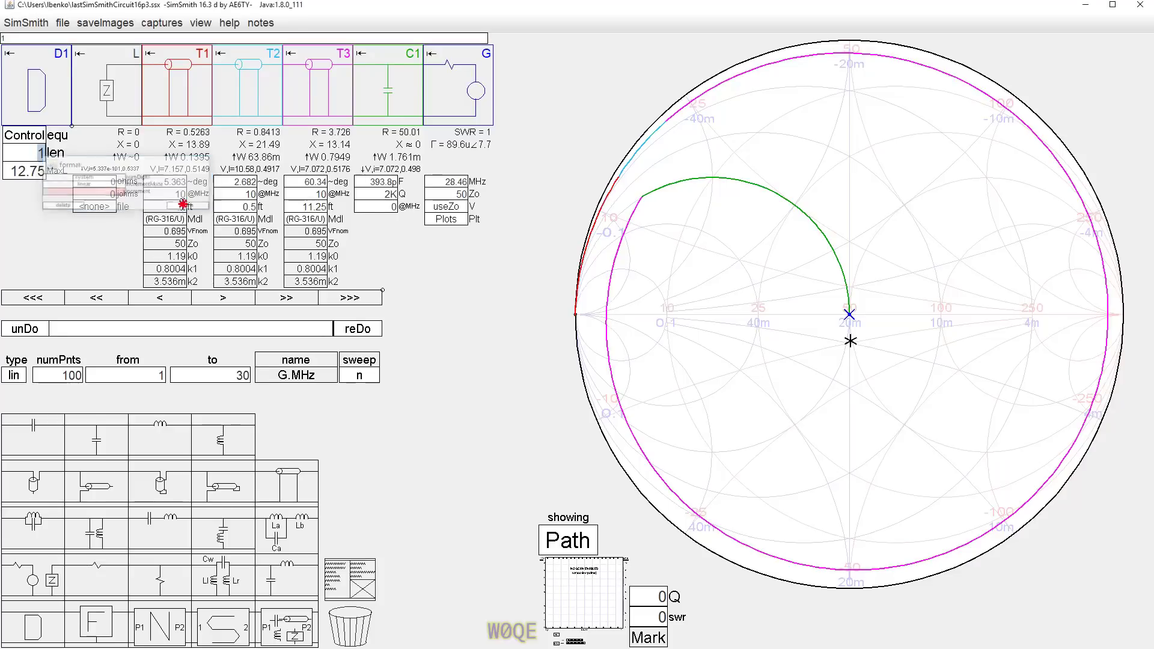
Step: Scroll len to 4, making T1 4 ft and T3 8.25 ft
scroll(28, 152, "up", 1)
scroll(28, 153, "up", 3)
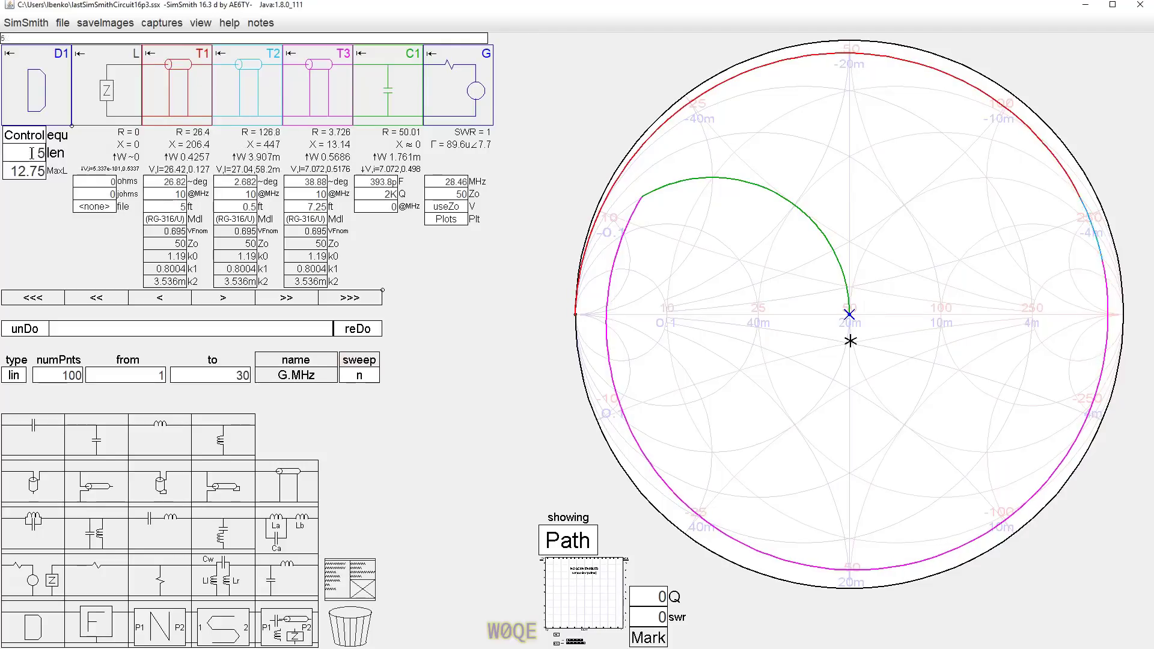
scroll(31, 152, "down", 1)
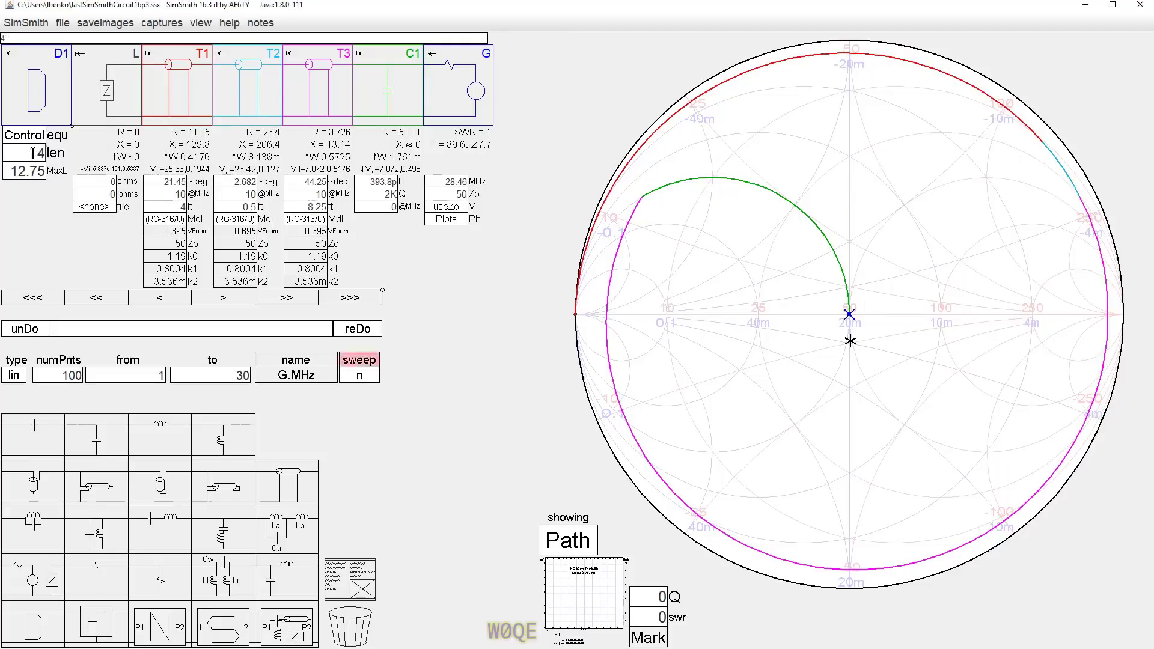
Step: Change the T2 line's colour to black
right_click(247, 96)
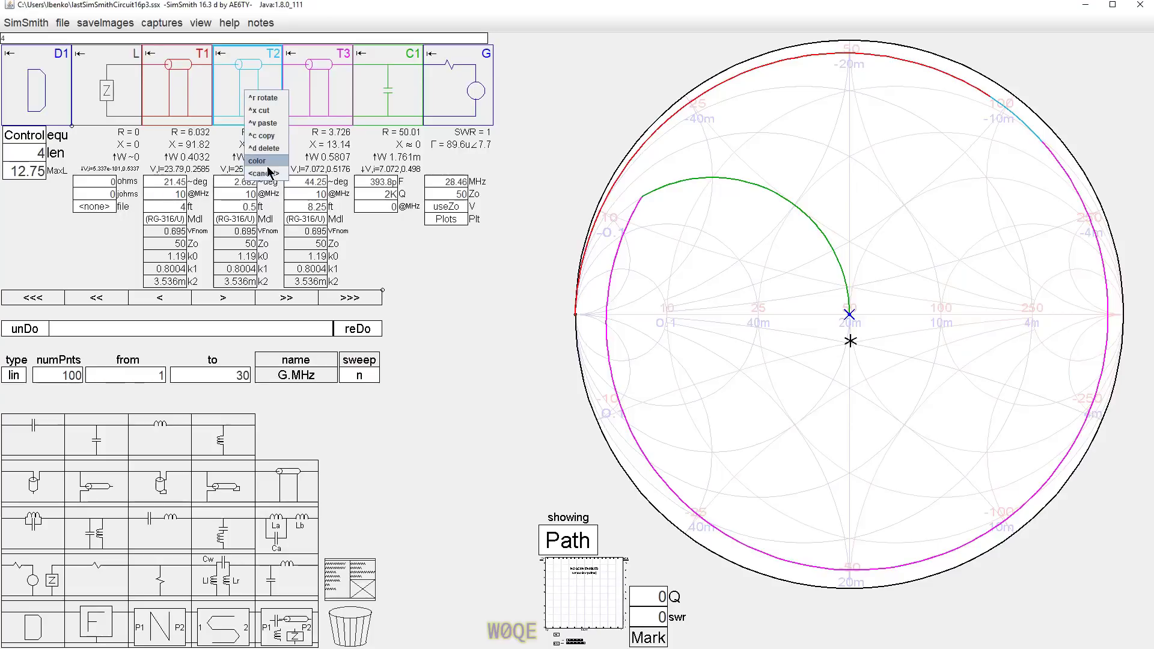
left_click(262, 179)
left_click(452, 169)
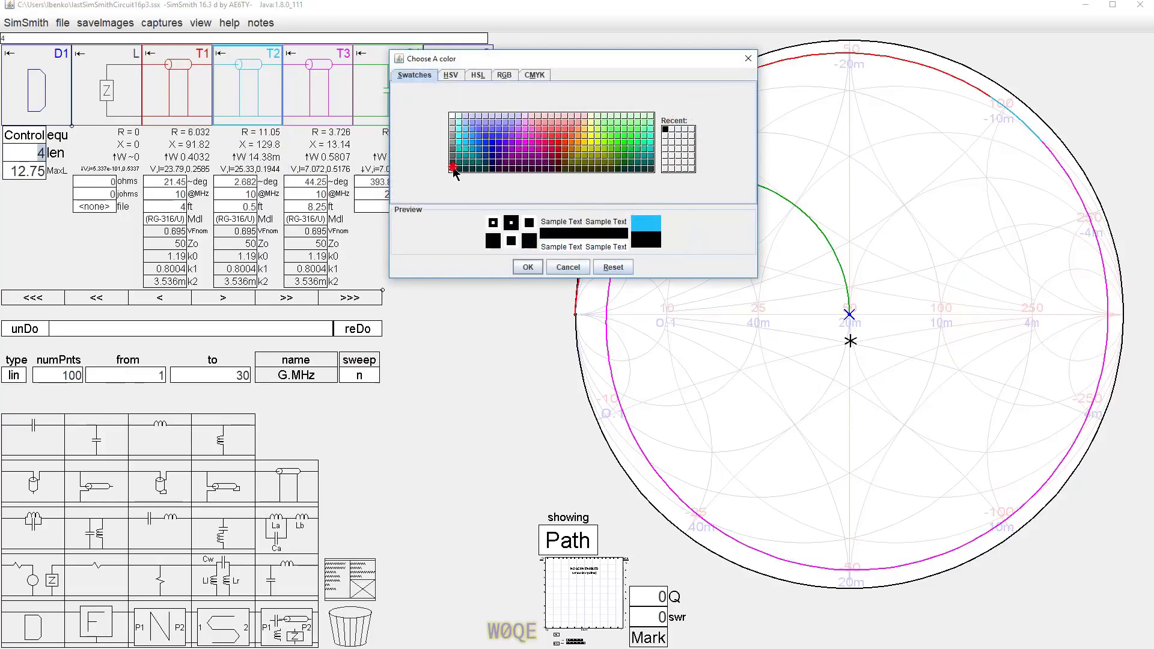
left_click(528, 268)
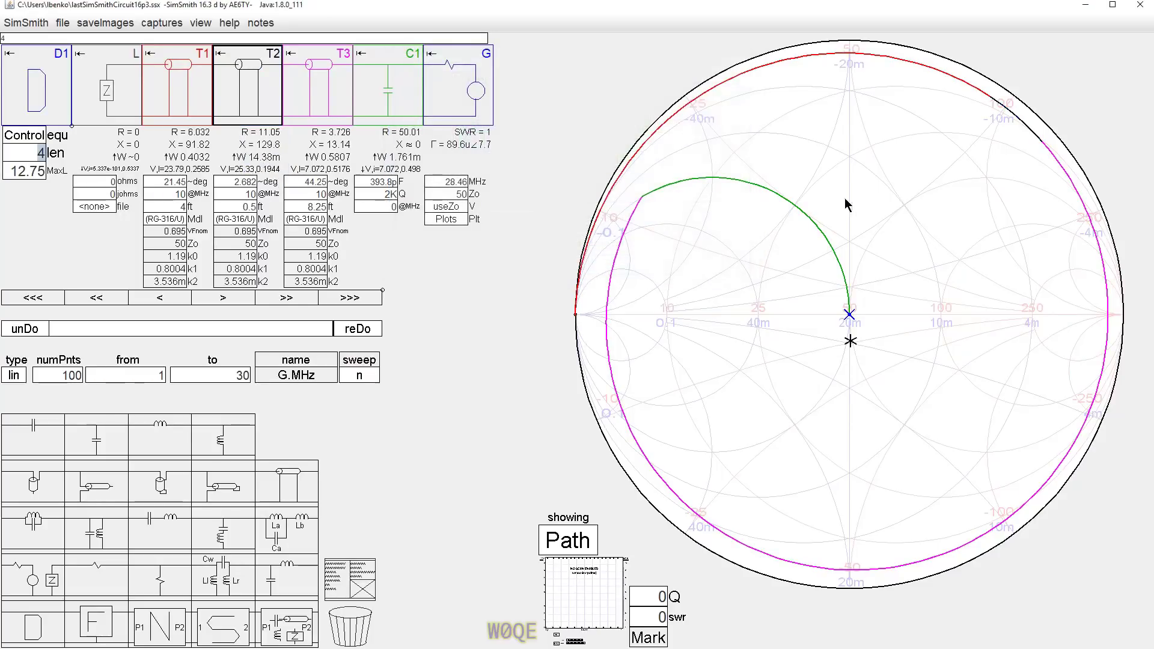
Step: Set len back to 0, making T1 0 ft and T3 12.25 ft
double_click(37, 152)
type("0.5")
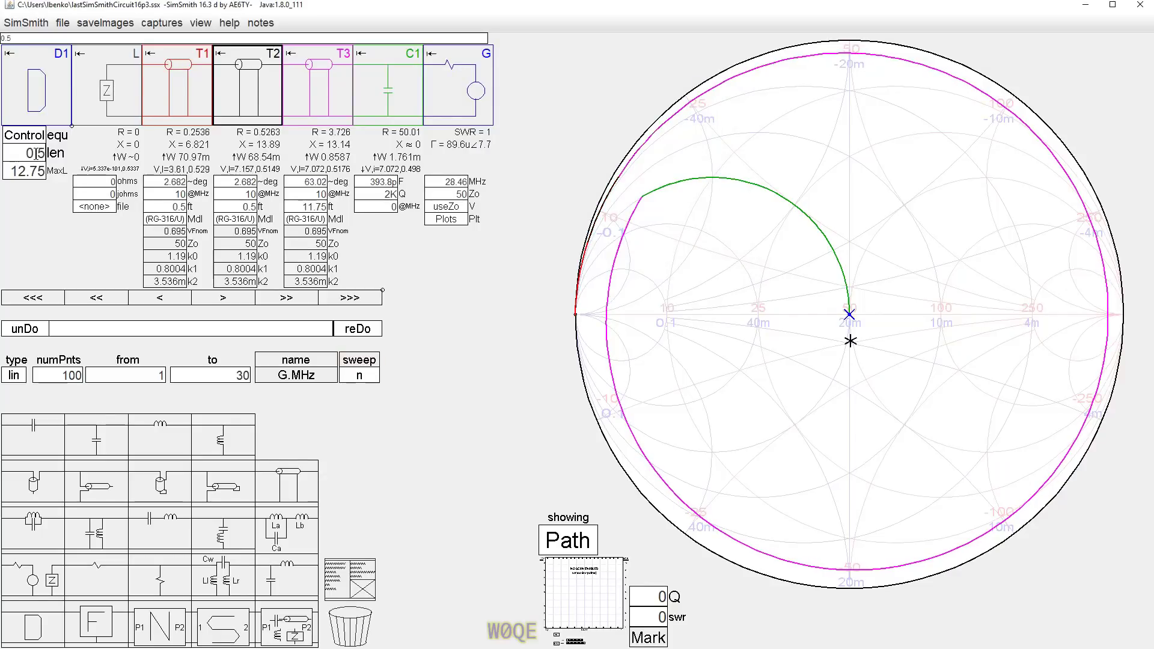
key("BackSpace")
key("BackSpace")
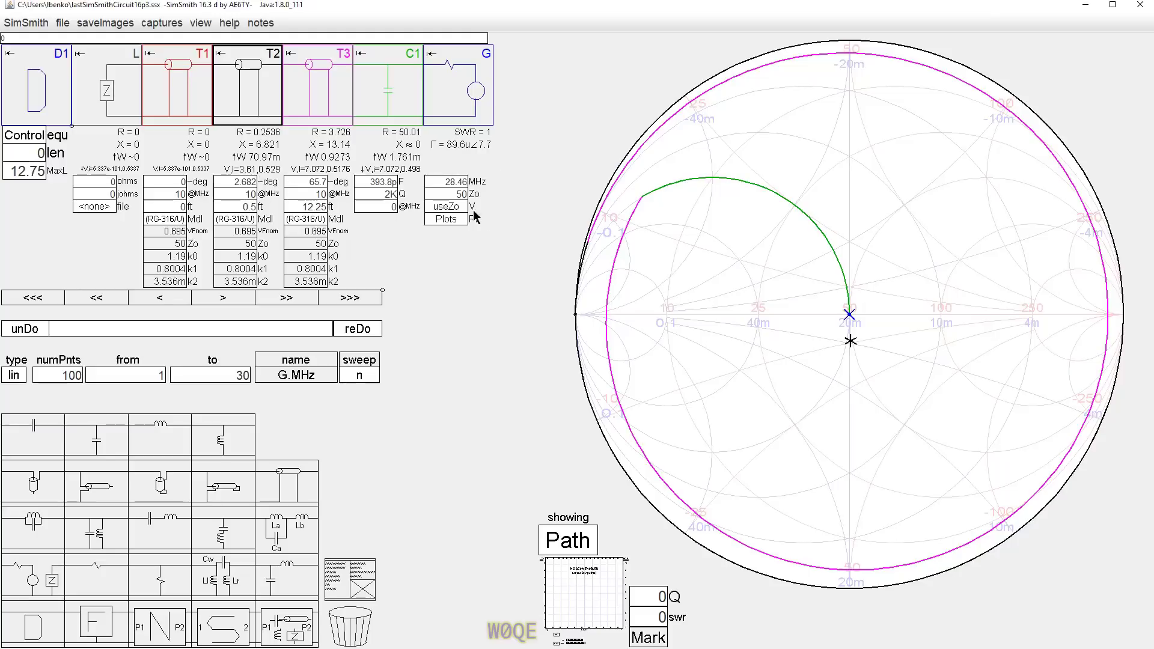
Step: Change the generator voltage expression to useZo(100) and commit it
left_click(448, 205)
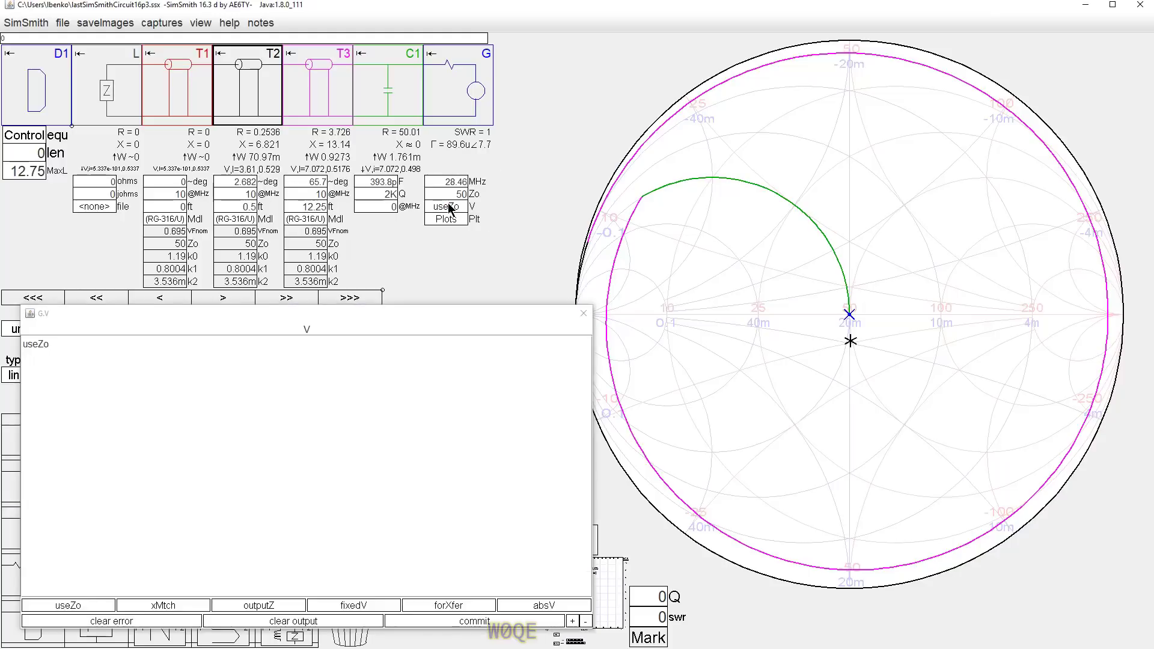
left_click(49, 344)
type("(1")
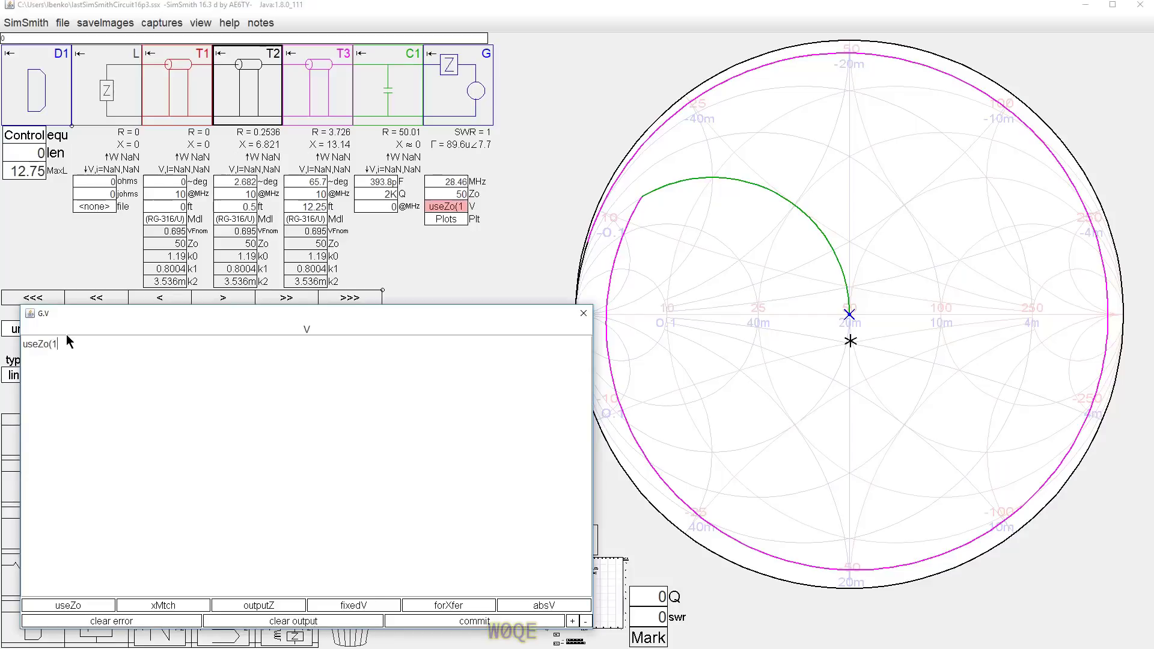
type("00)")
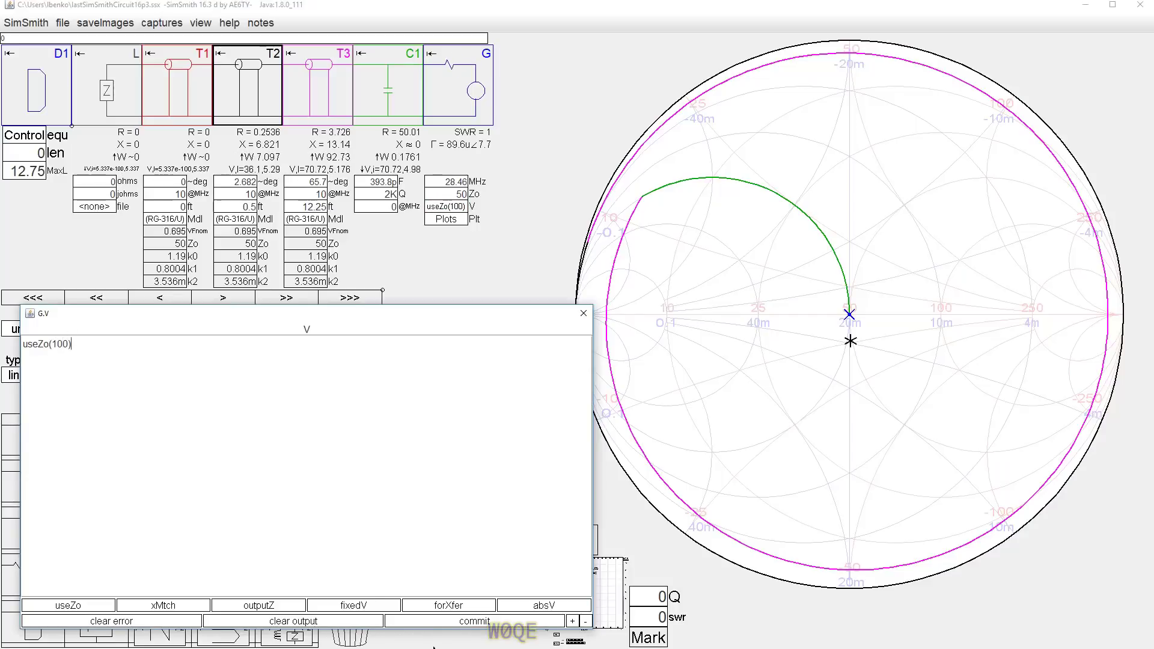
left_click(438, 621)
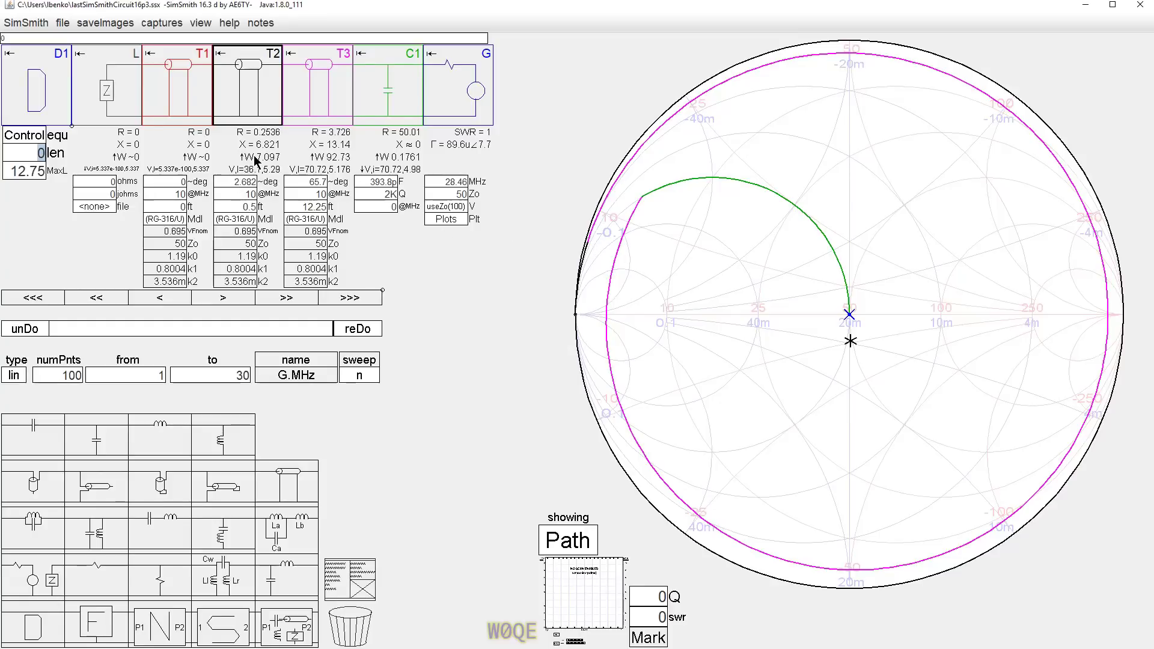
Step: Step len from 0 to 11.5, typing 4.5 along the way, so T1 is 11.5 ft and T3 0.75 ft
scroll(29, 152, "up", 1)
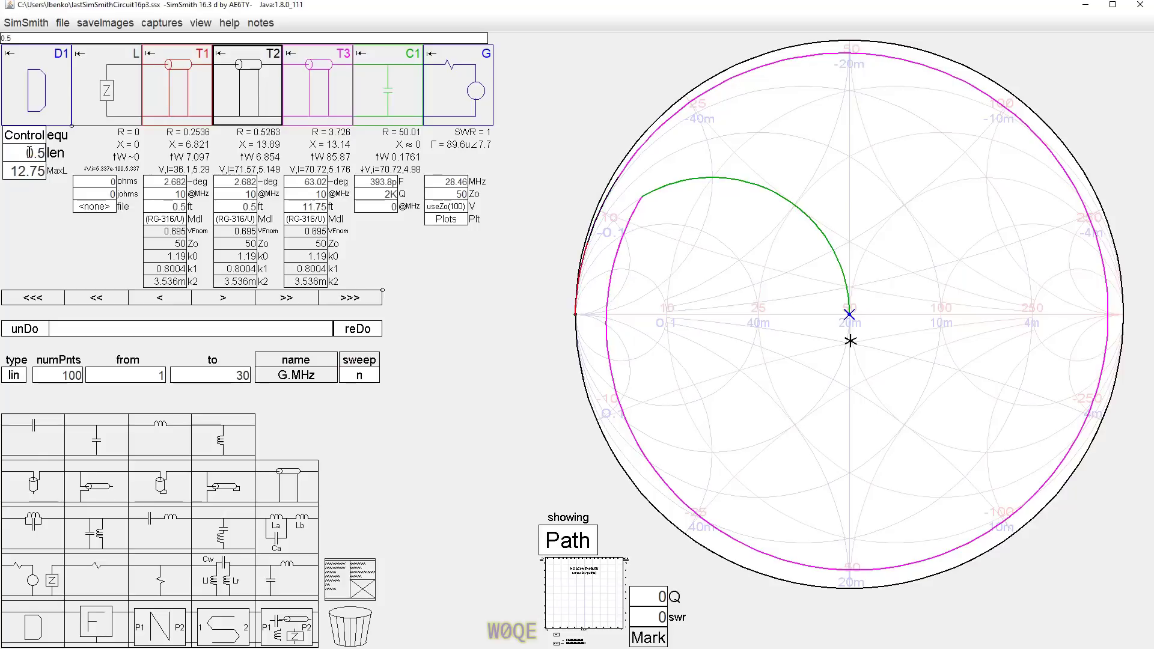
scroll(30, 152, "up", 1)
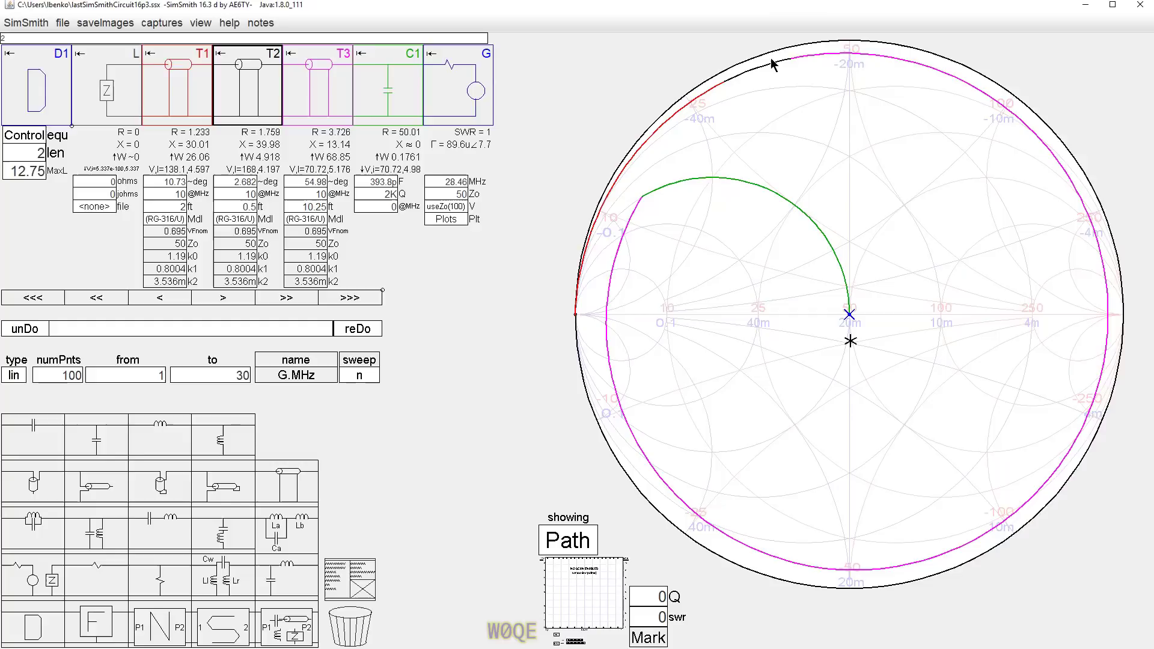
double_click(36, 153)
type("4.5")
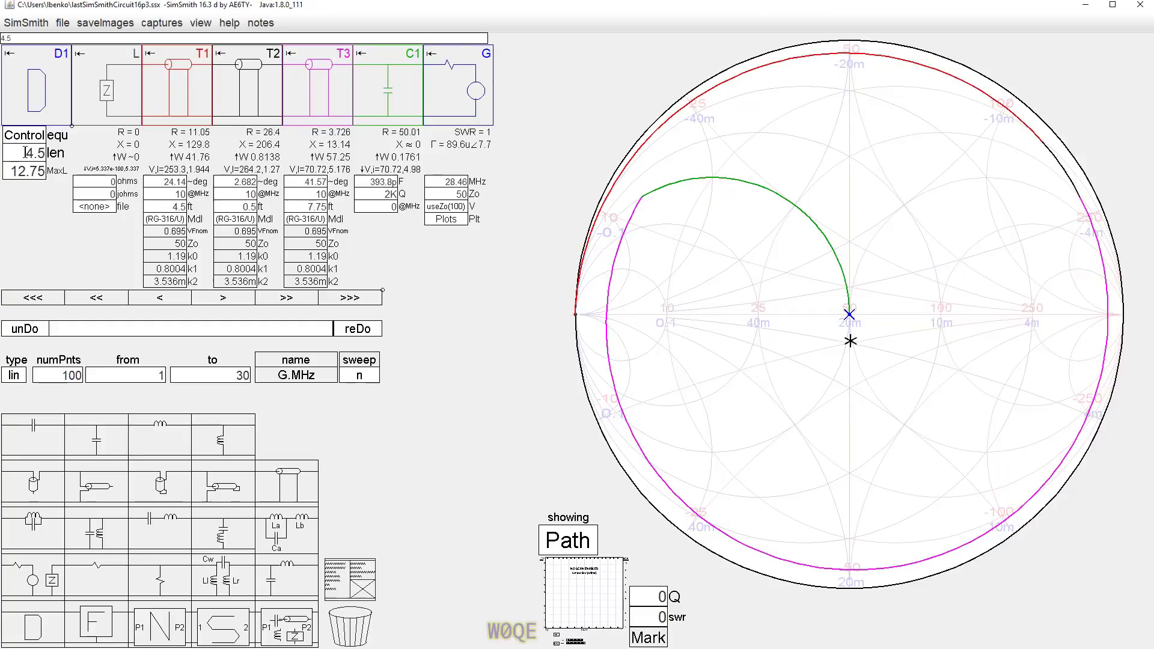
scroll(25, 153, "up", 2)
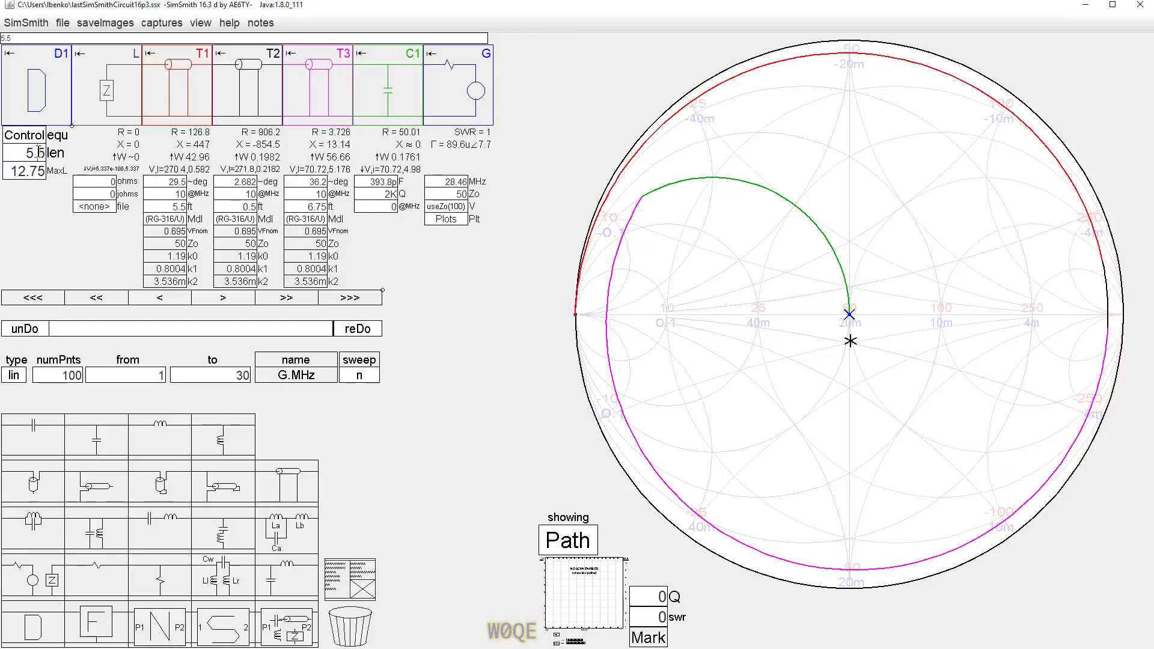
scroll(38, 152, "up", 6)
scroll(38, 151, "up", 14)
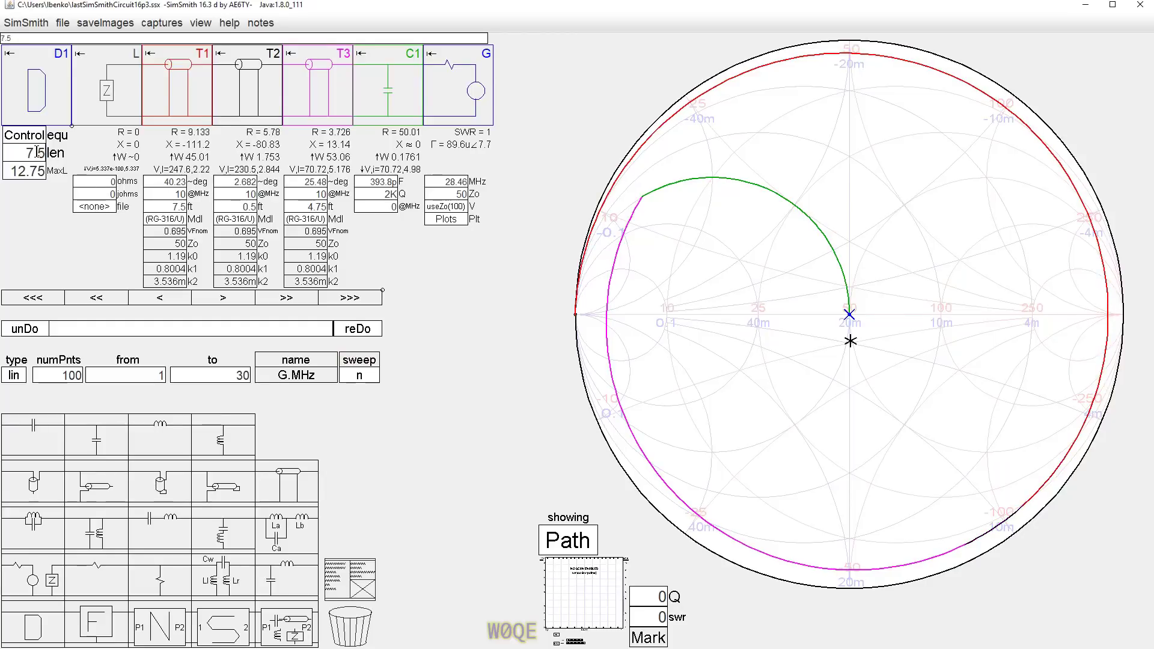
scroll(39, 152, "up", 4)
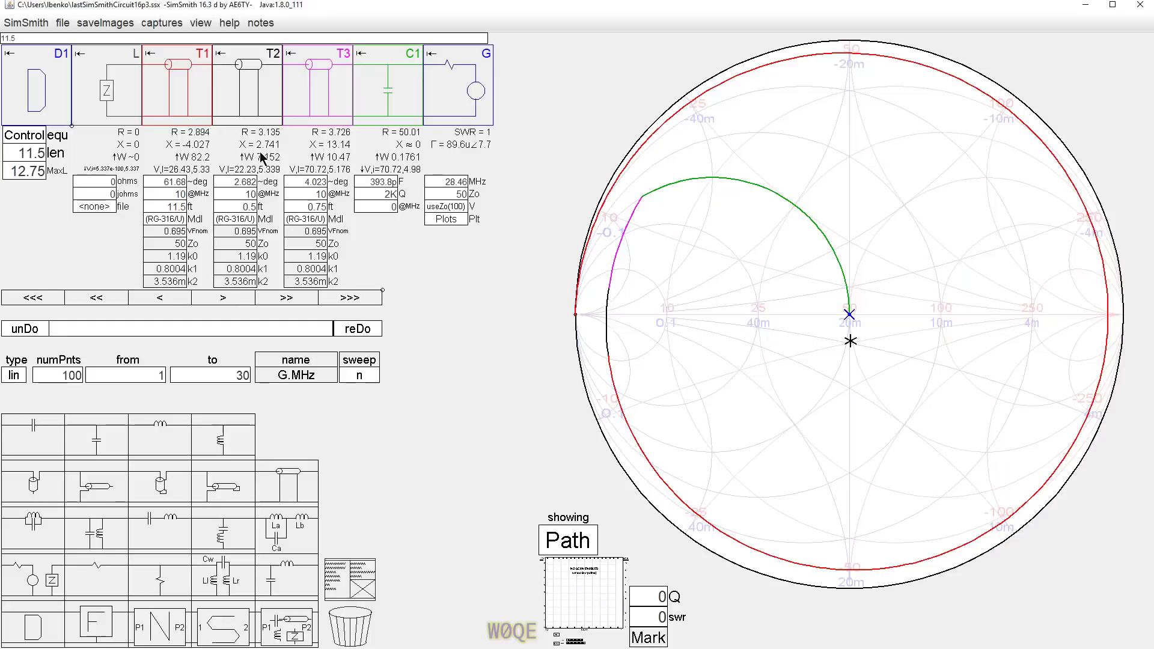
Step: Choose D1.len as the swept parameter and turn sweeping on
left_click(296, 362)
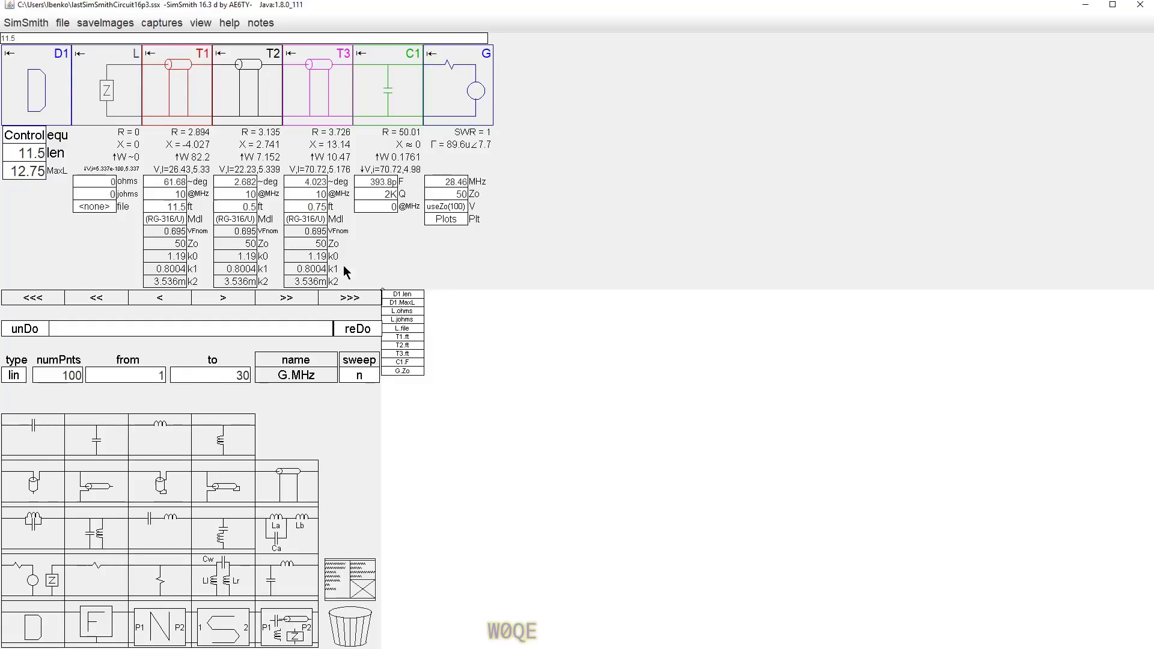
left_click(406, 295)
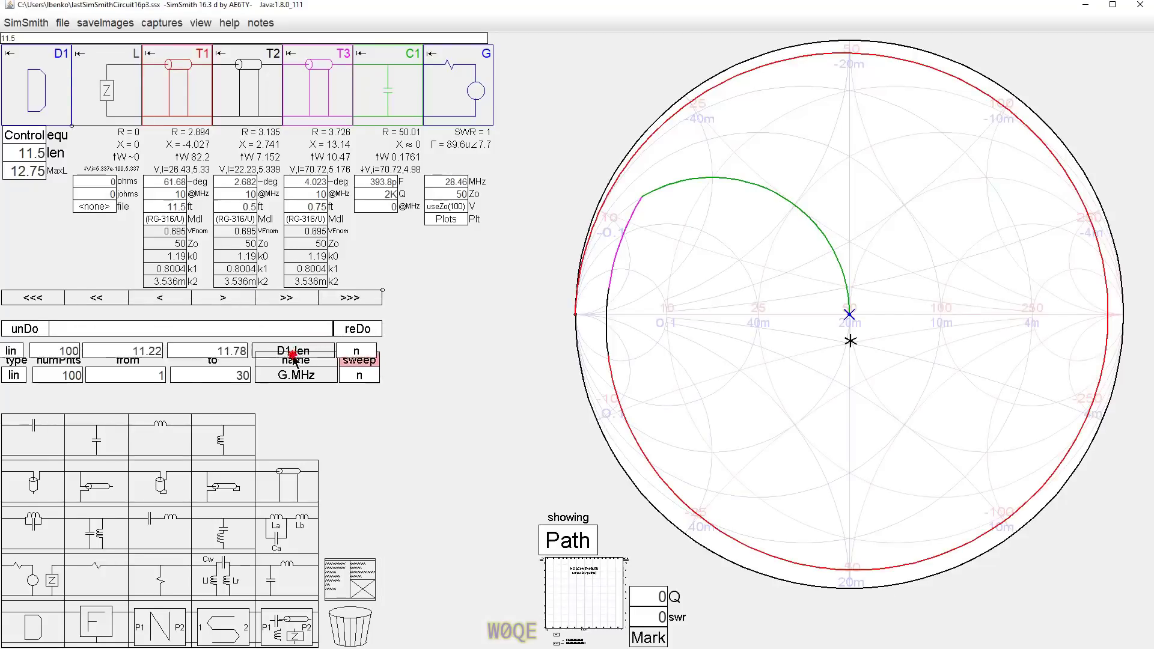
left_click(360, 374)
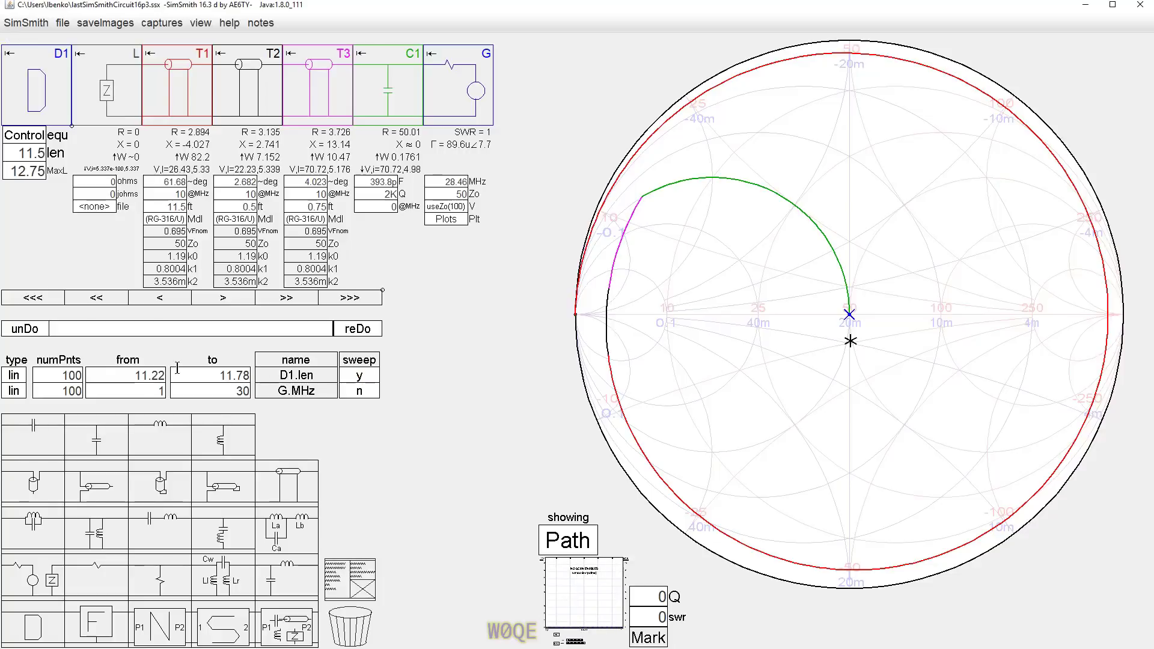
Step: Set the D1.len sweep to run from 0 to 11.75
left_click(118, 373)
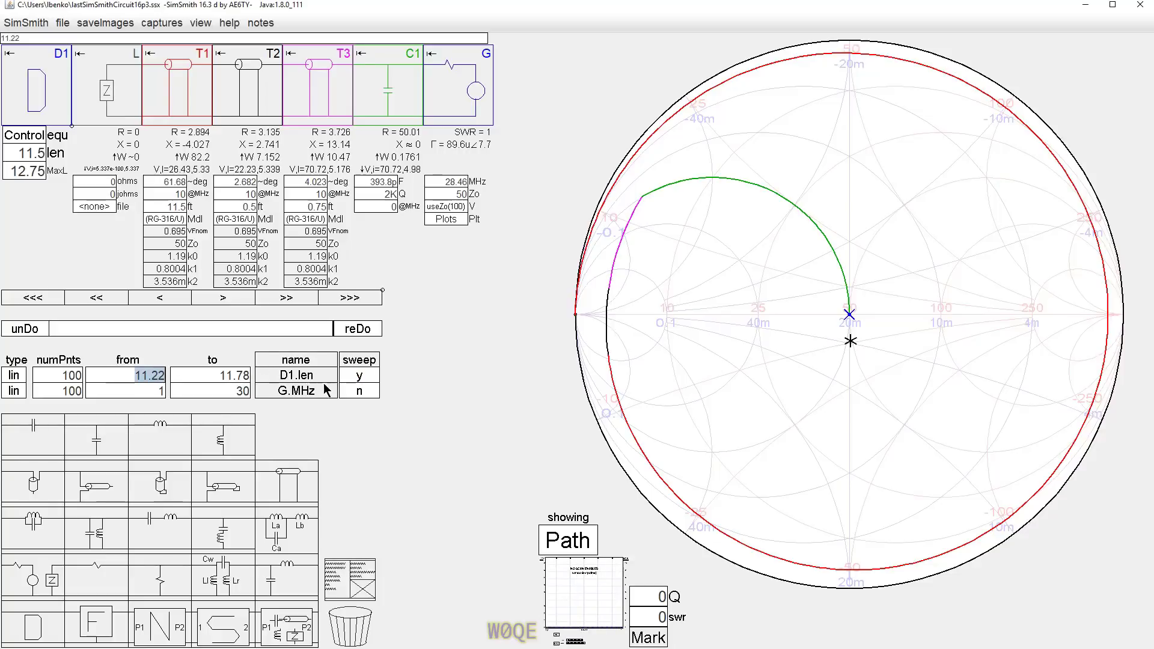
type("q")
key("BackSpace")
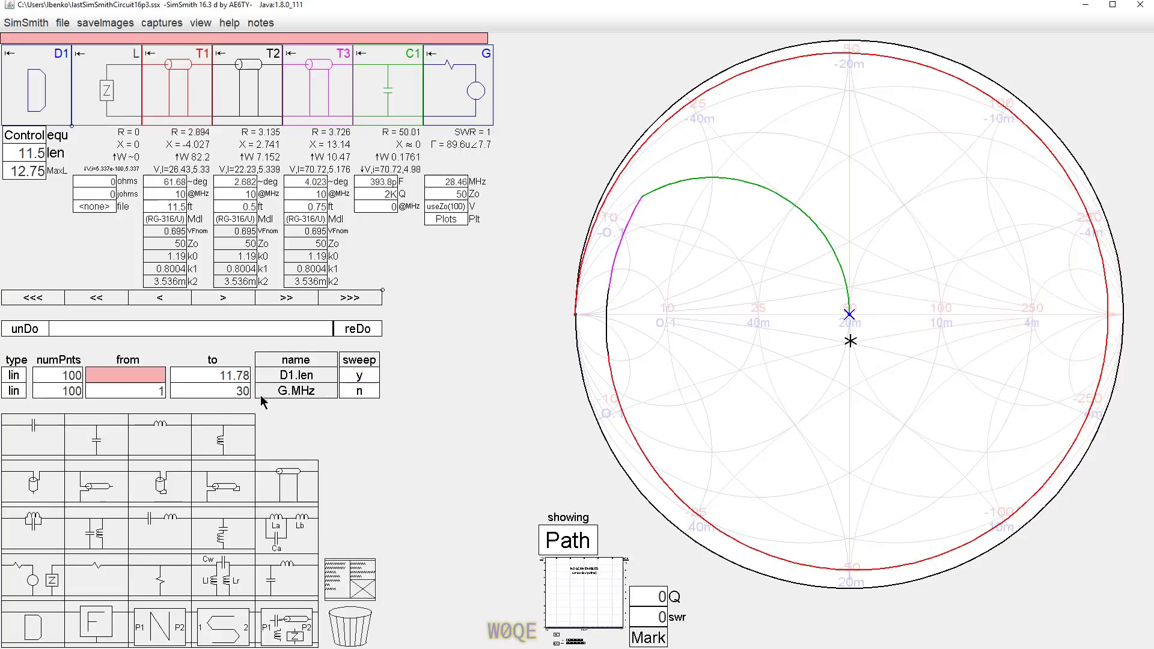
type("0")
left_click(214, 374)
type("12")
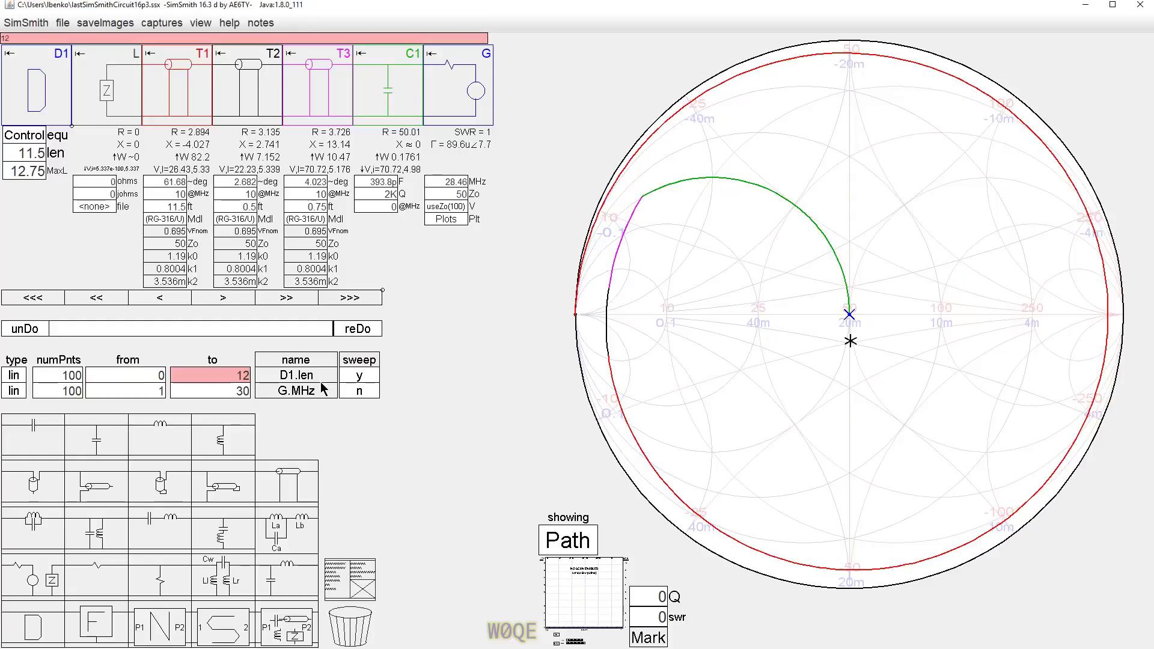
key("BackSpace")
key("BackSpace")
type("11.75")
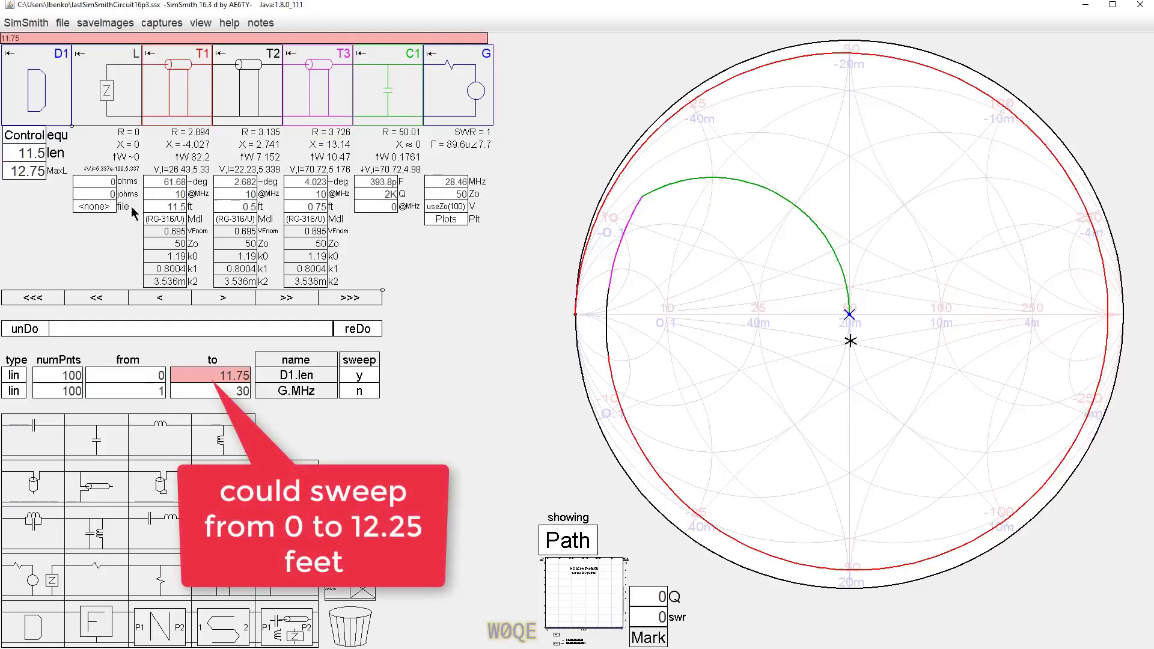
key("Return")
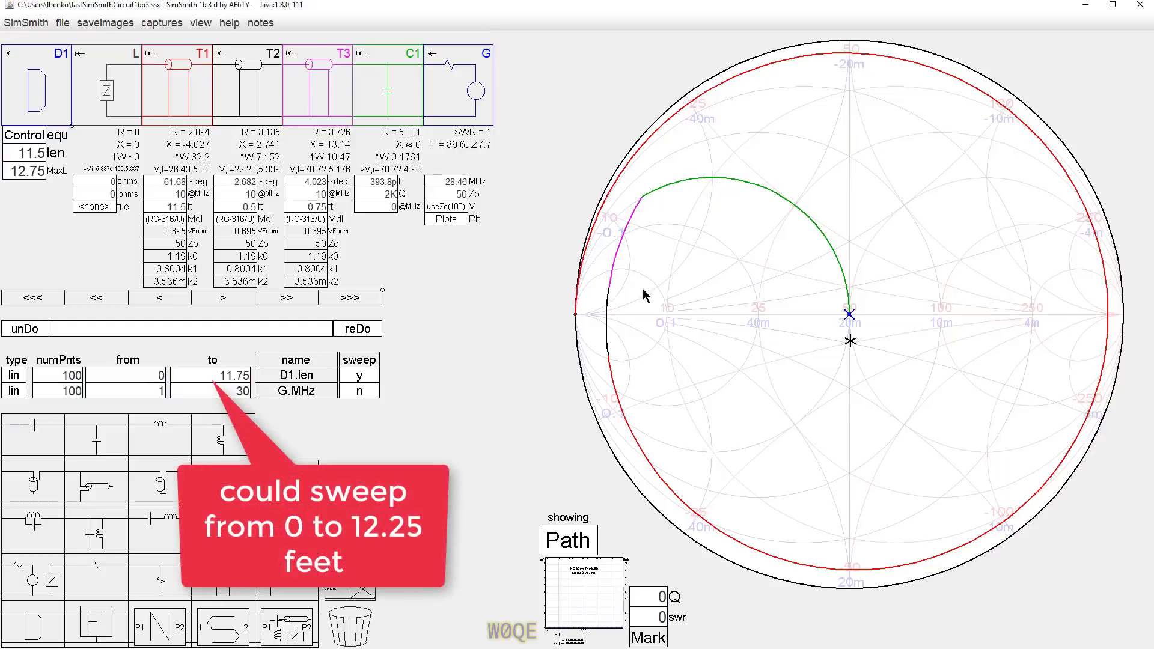
Step: Add the line plot "T2.p" T2.p PWR and display T2 power against D1.len
left_click(588, 595)
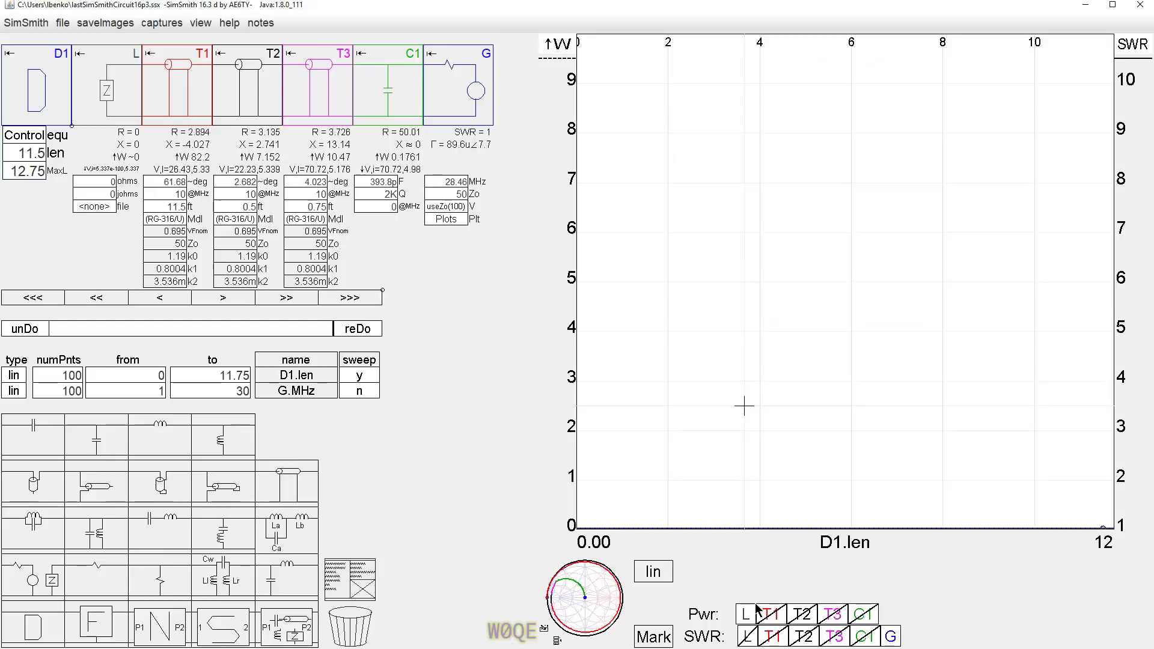
left_click(447, 219)
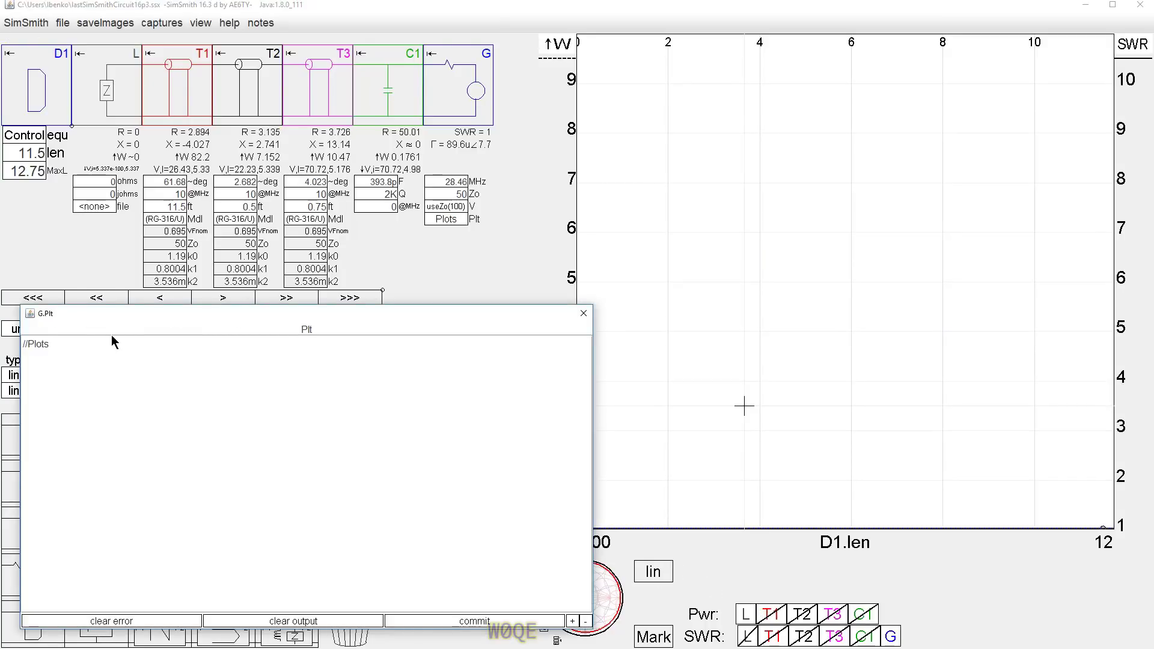
key("Return")
type("plo")
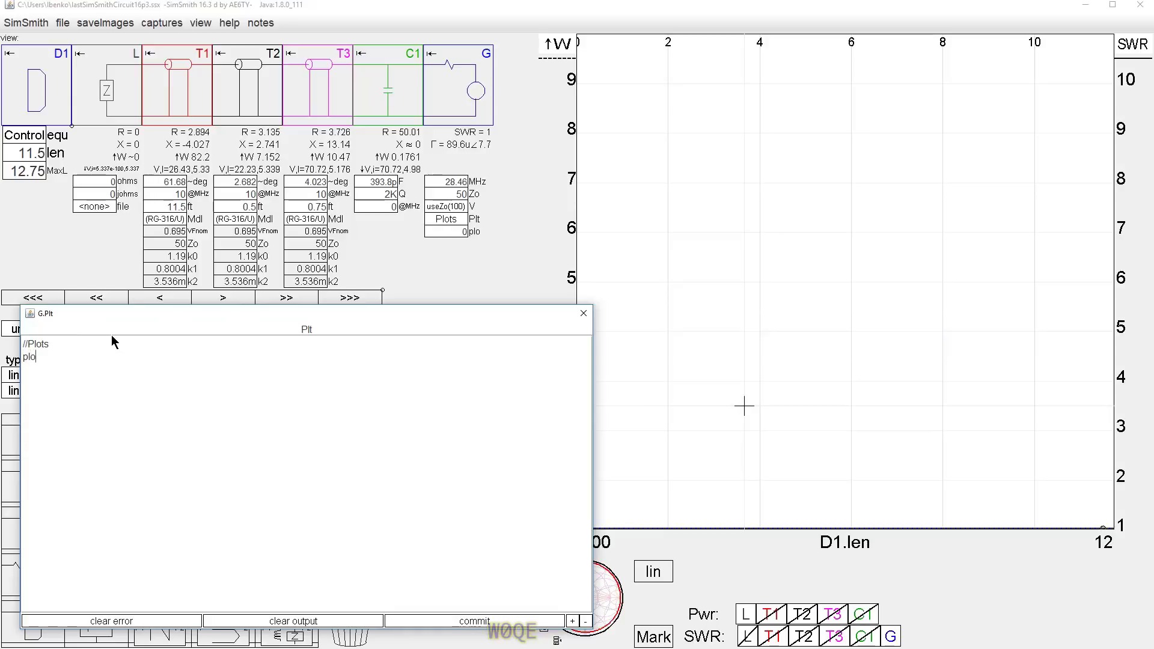
type("t \"\"")
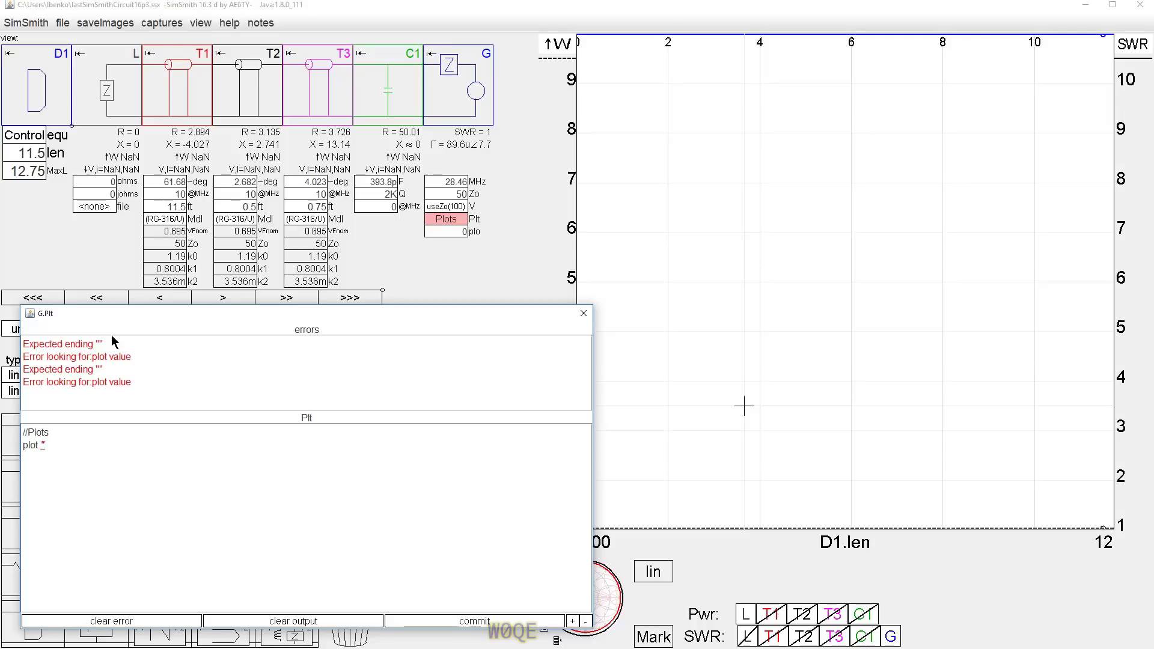
type("T2.p\"")
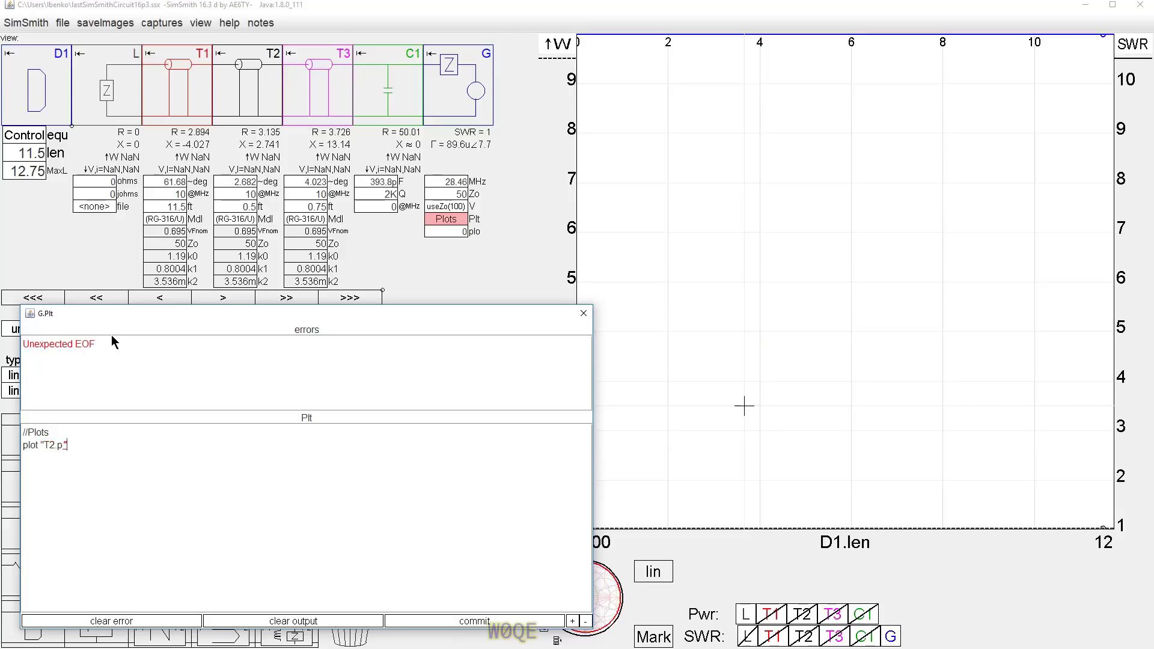
type("_")
type("T2.p")
type(" PW")
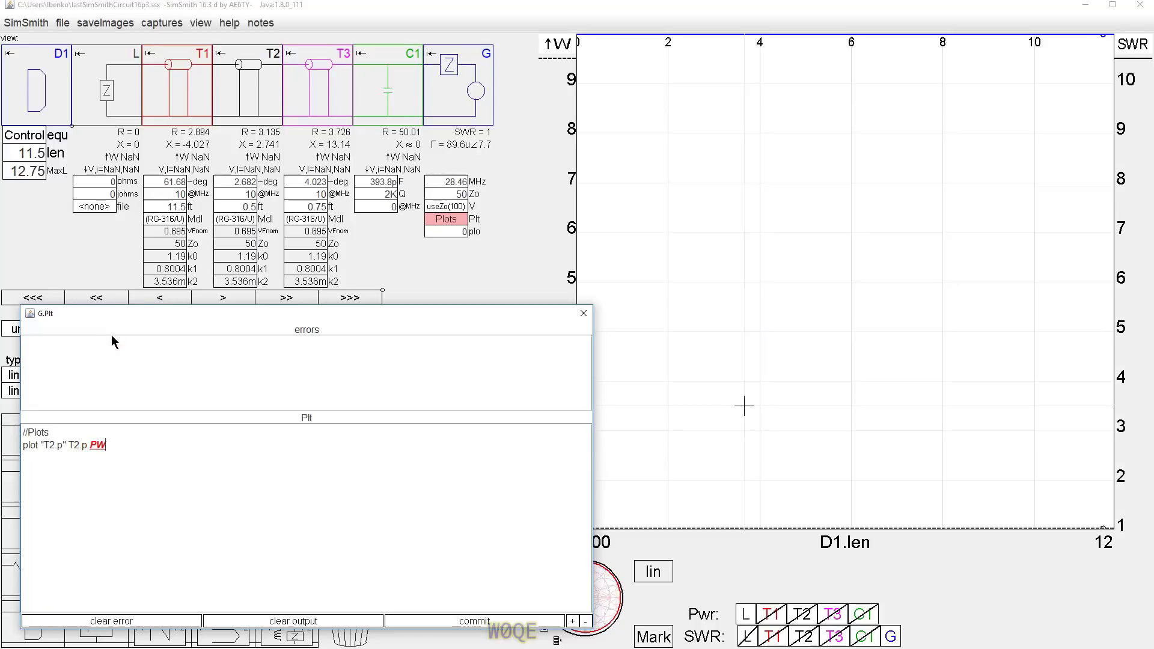
type("R")
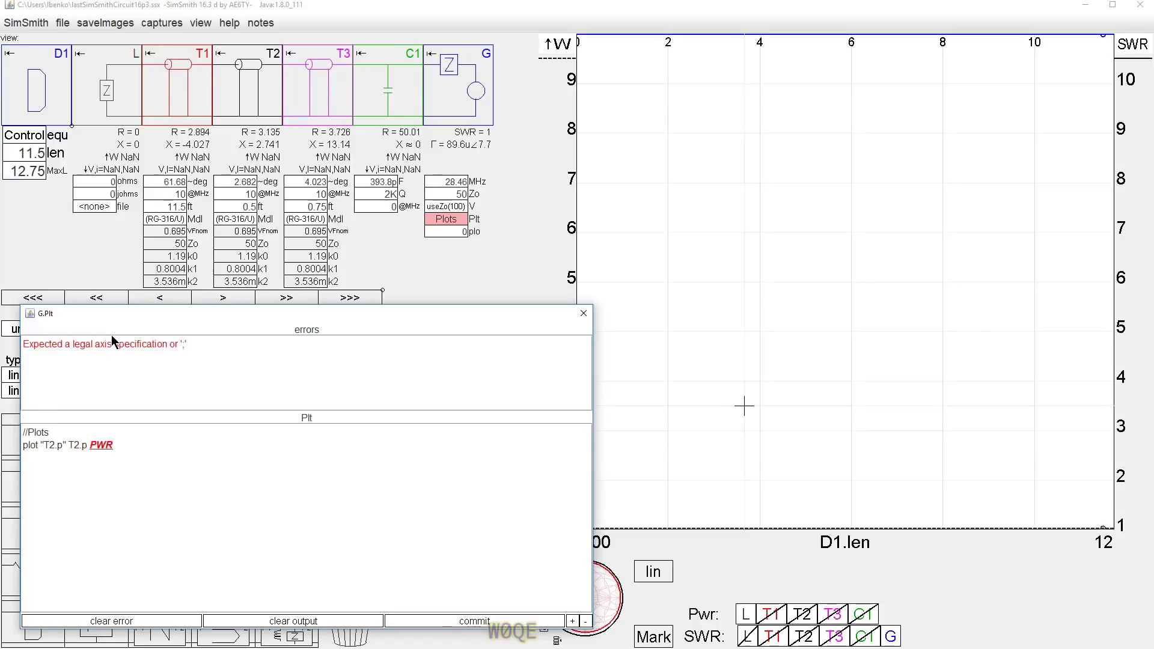
type(";")
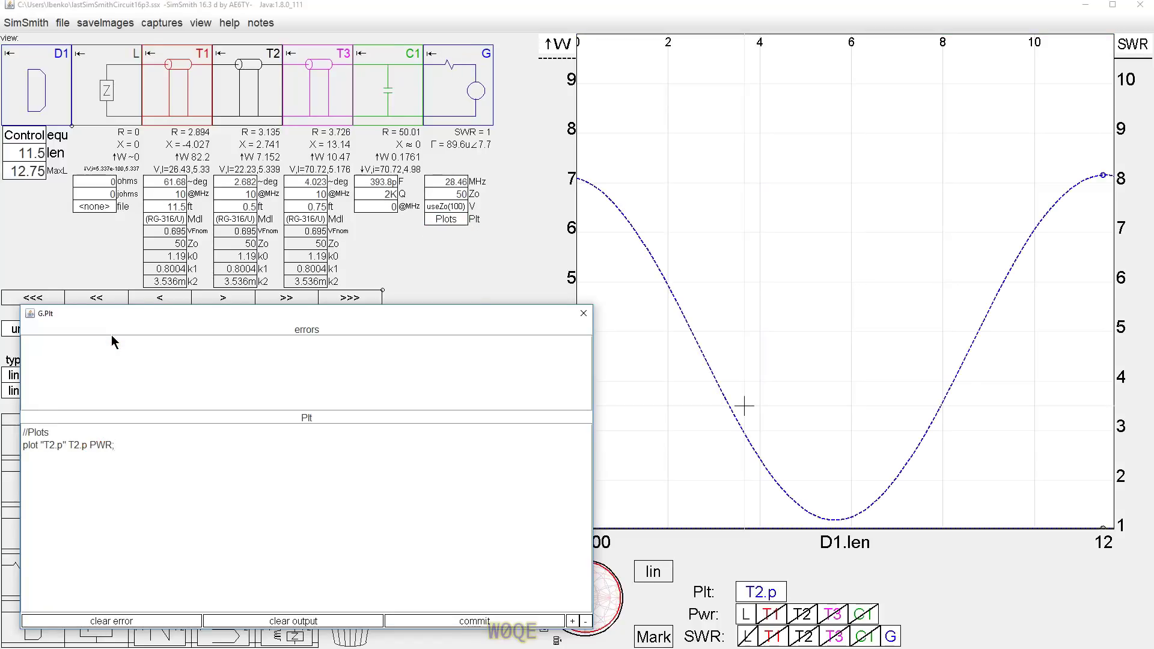
left_click(510, 621)
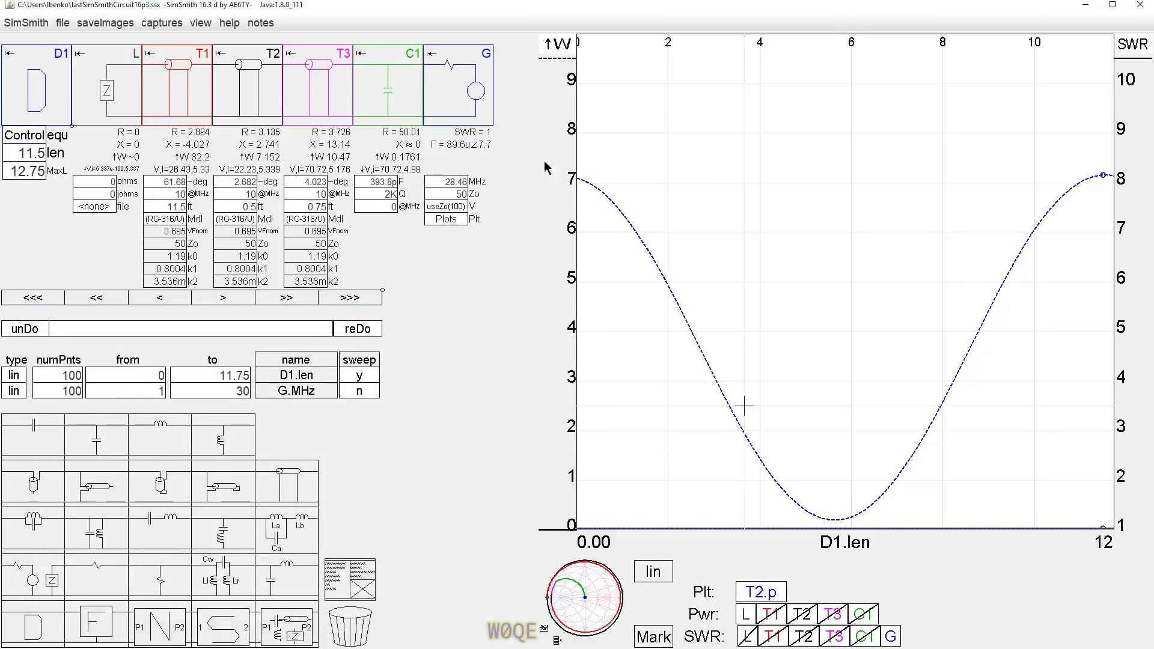
Step: Adjust len to 5.5 (T1 5.5 ft, T3 6.75 ft), reaching the 0.1982 W T2 power minimum
double_click(30, 153)
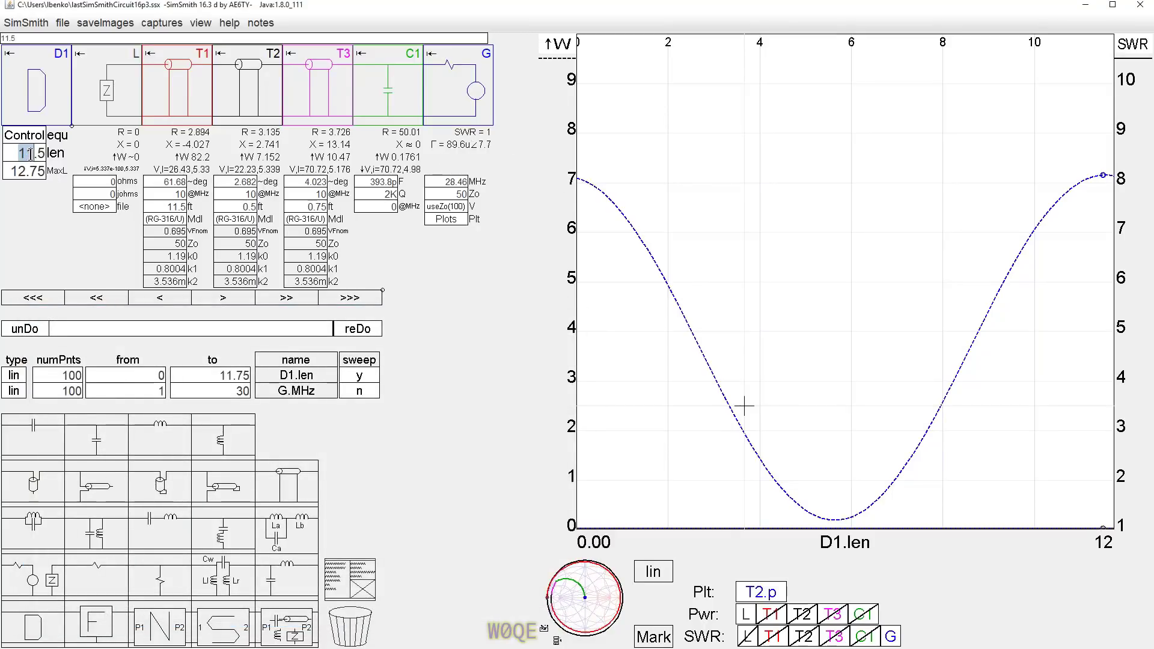
scroll(32, 154, "down", 4)
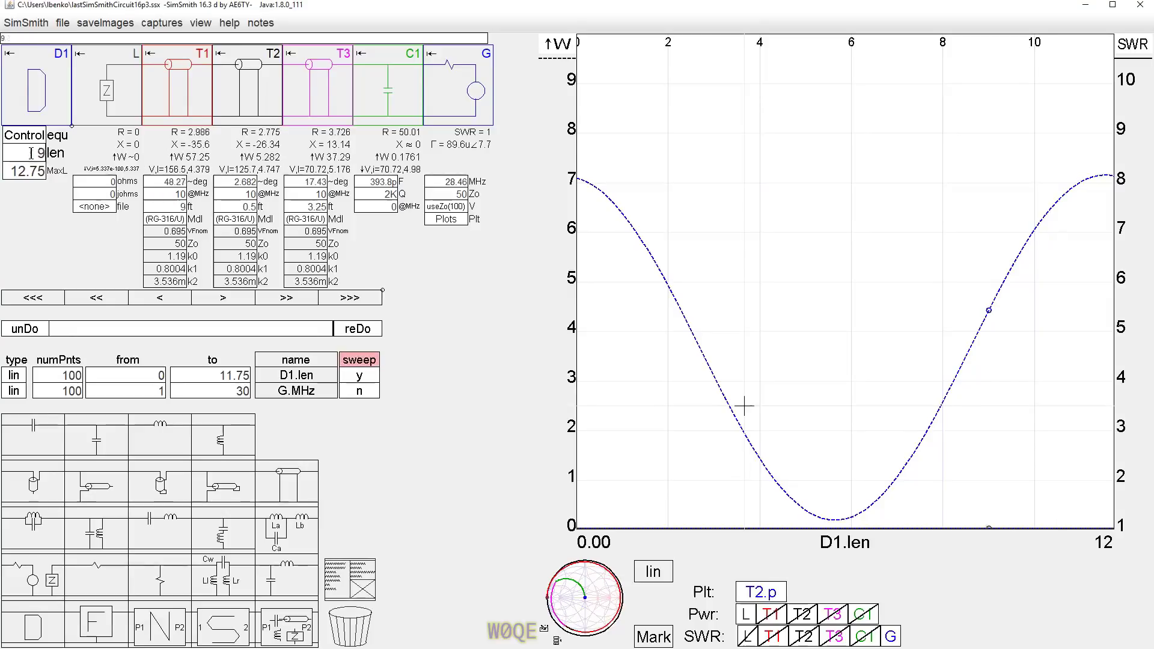
scroll(30, 154, "down", 7)
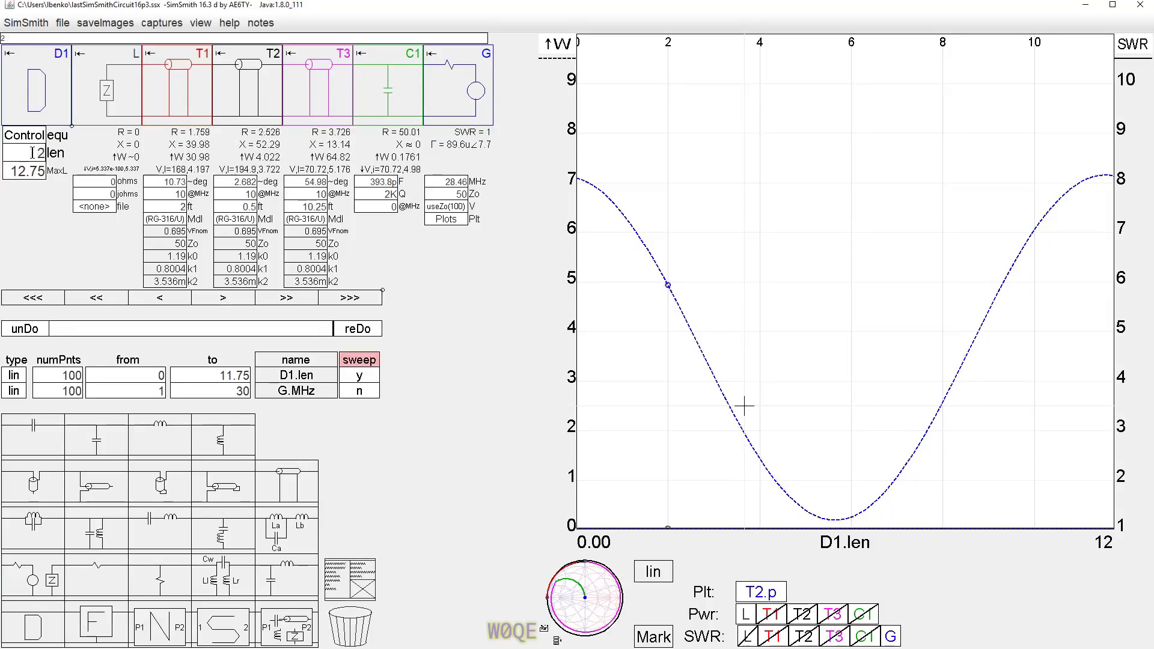
scroll(32, 154, "down", 1)
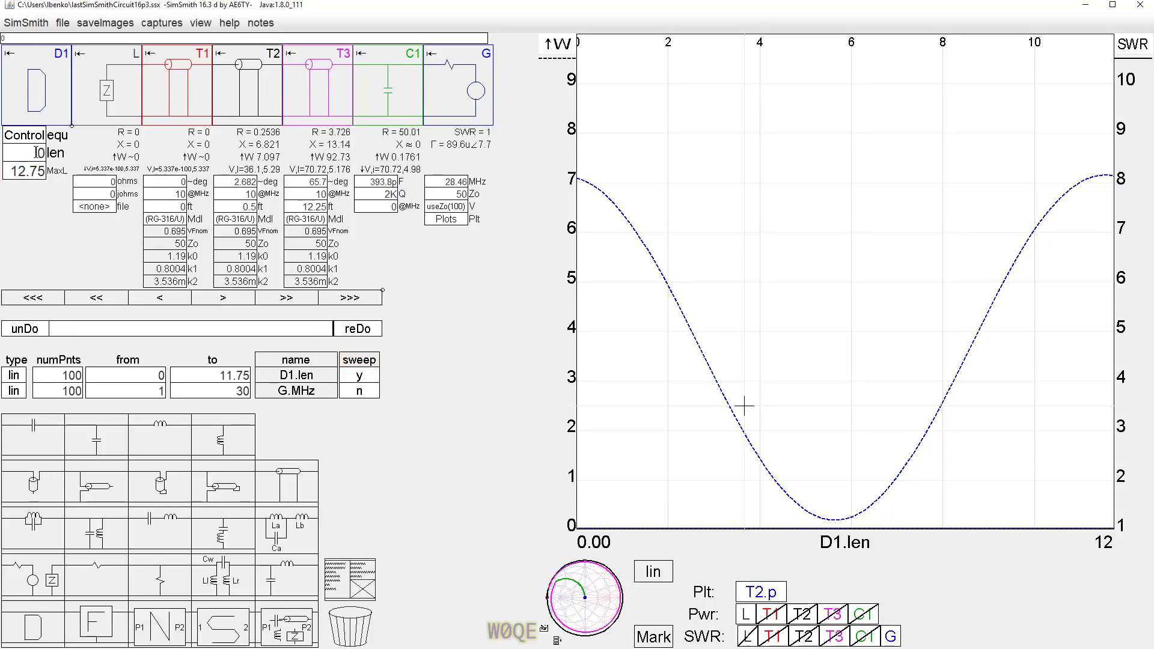
scroll(36, 152, "up", 1)
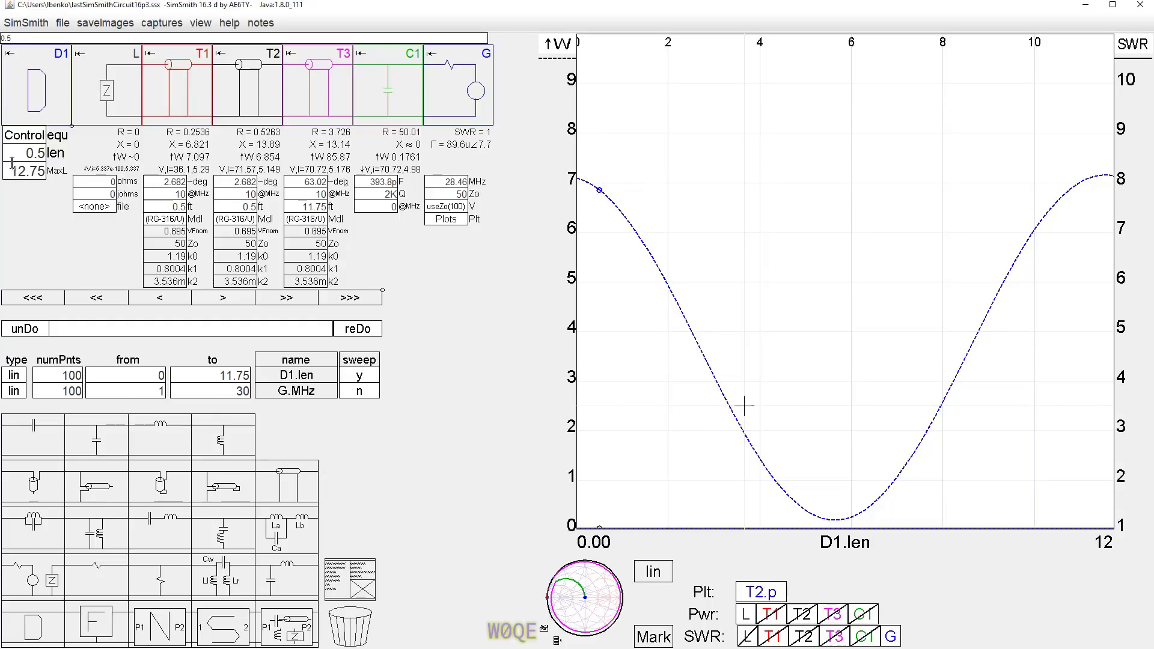
scroll(22, 154, "down", 1)
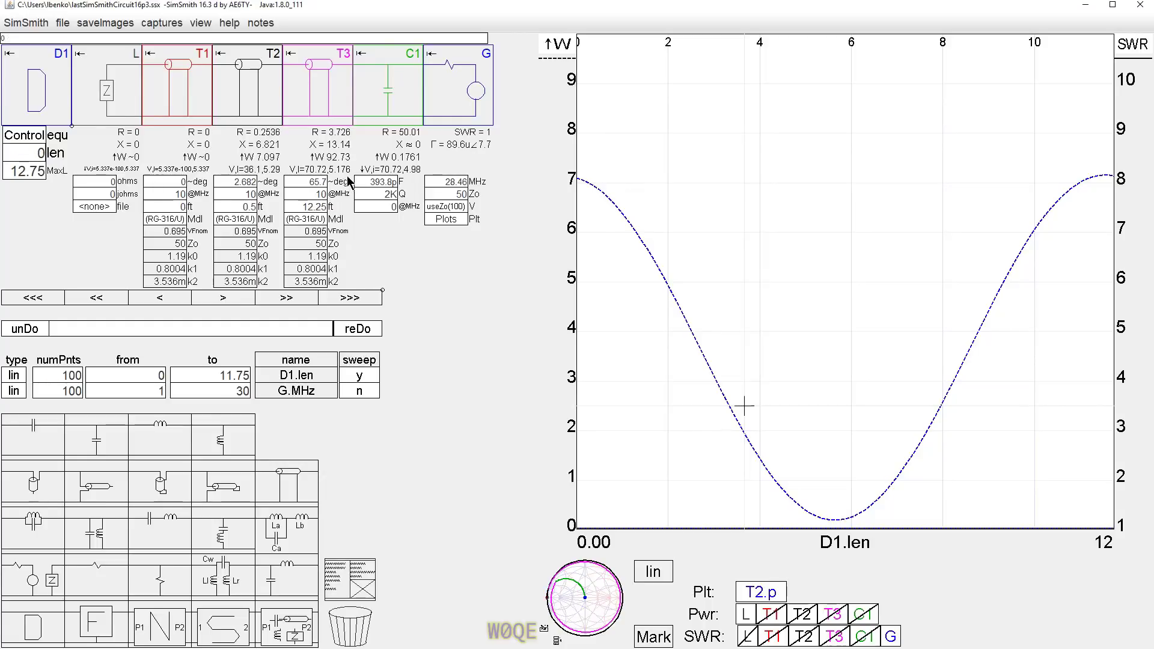
left_click(579, 183)
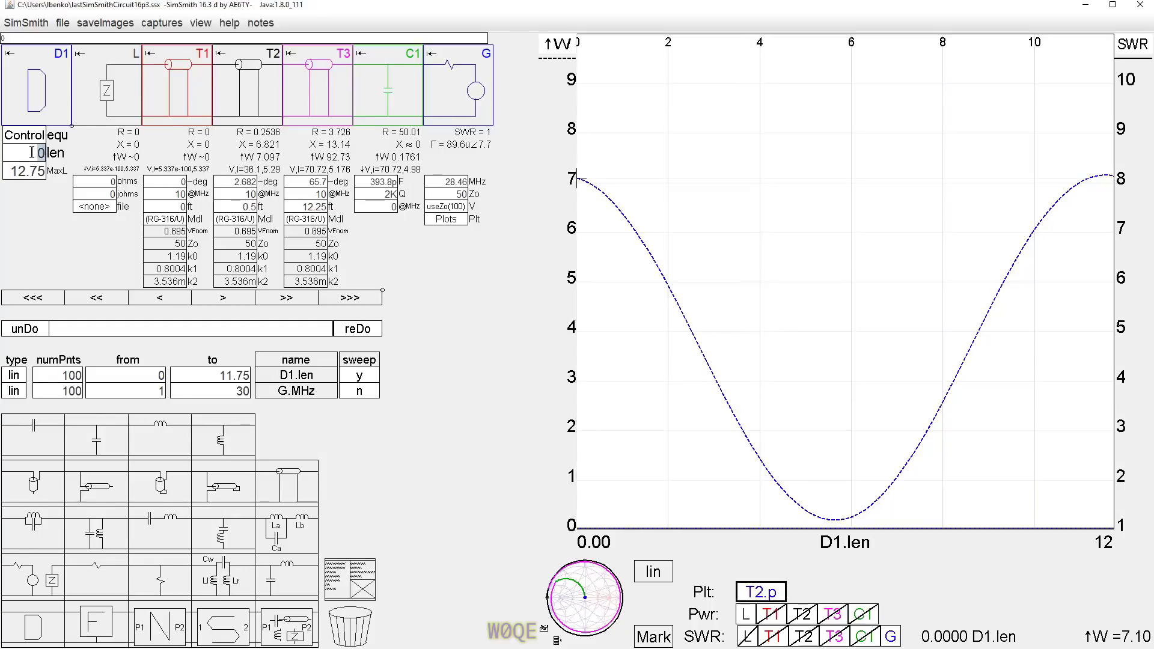
scroll(32, 153, "up", 3)
scroll(33, 153, "up", 8)
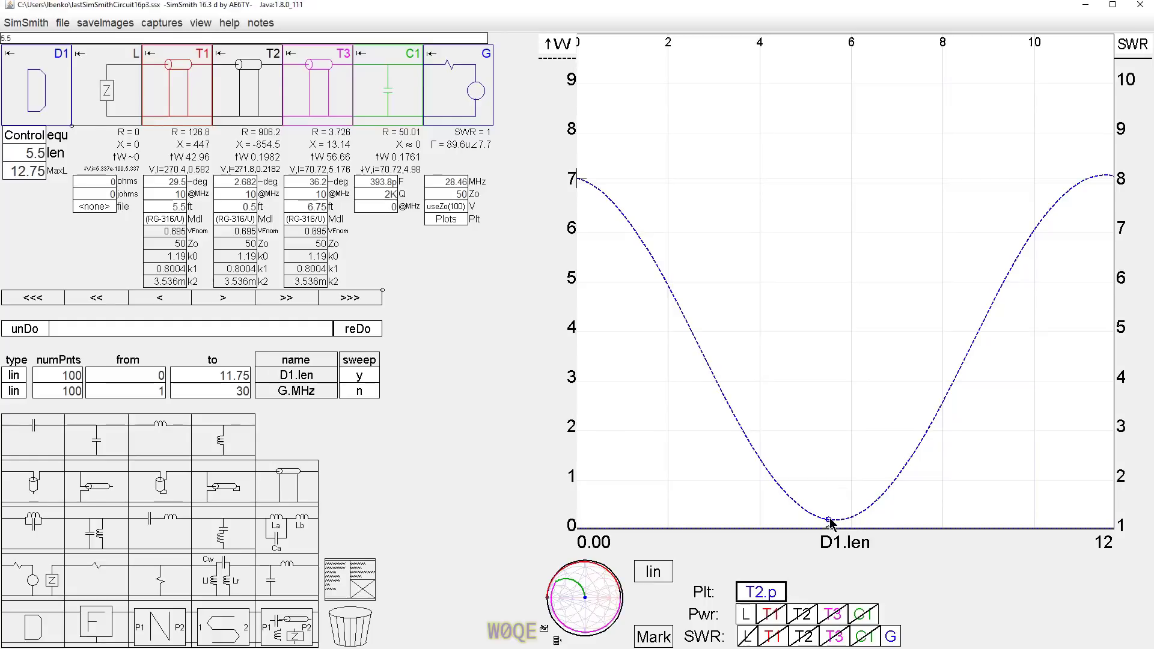
Step: Mark the T2 power curve's minimum, reading 0.190 W at D1.len 5.578
left_click(830, 524)
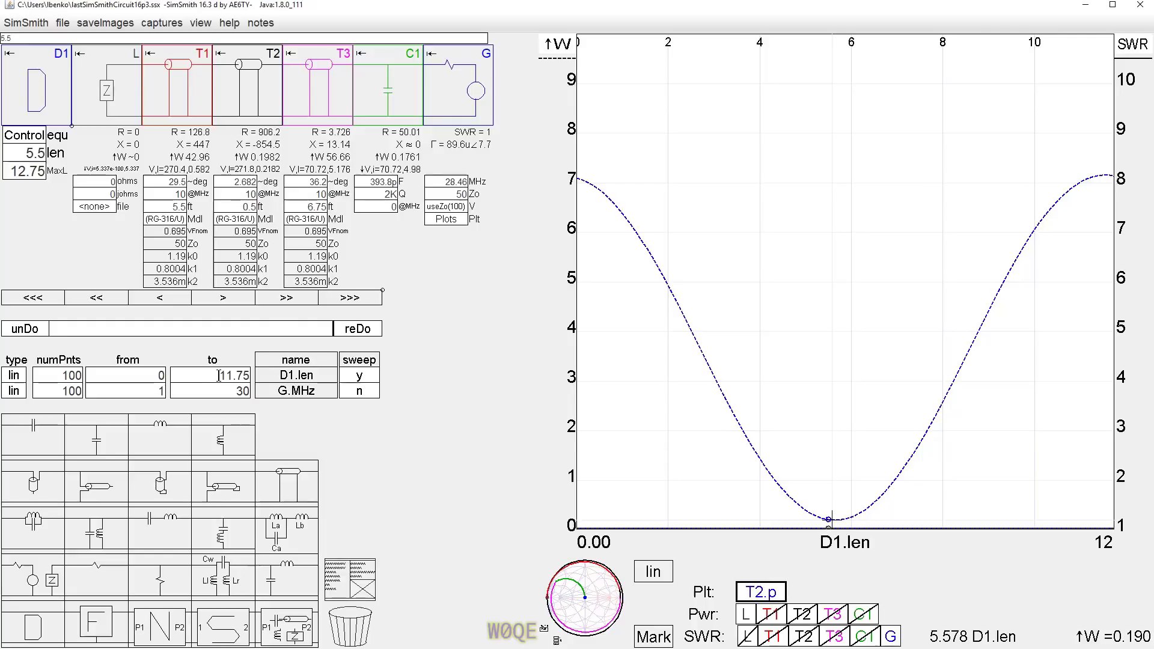
Step: Bring the Smith chart back into the main view
double_click(219, 375)
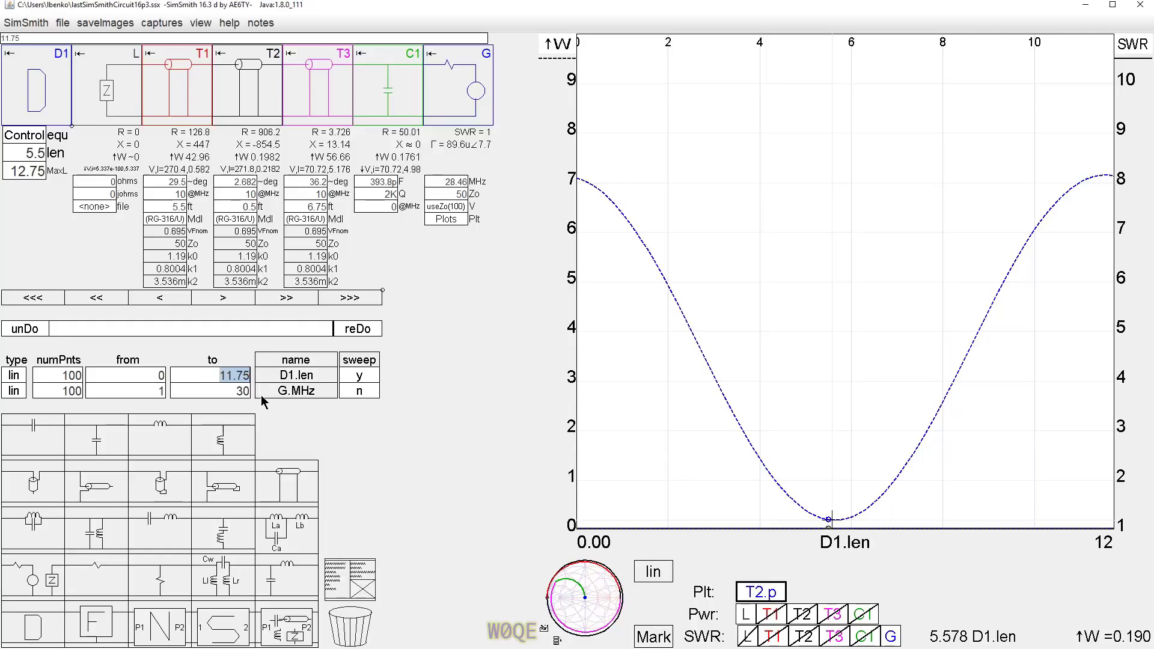
left_click(594, 616)
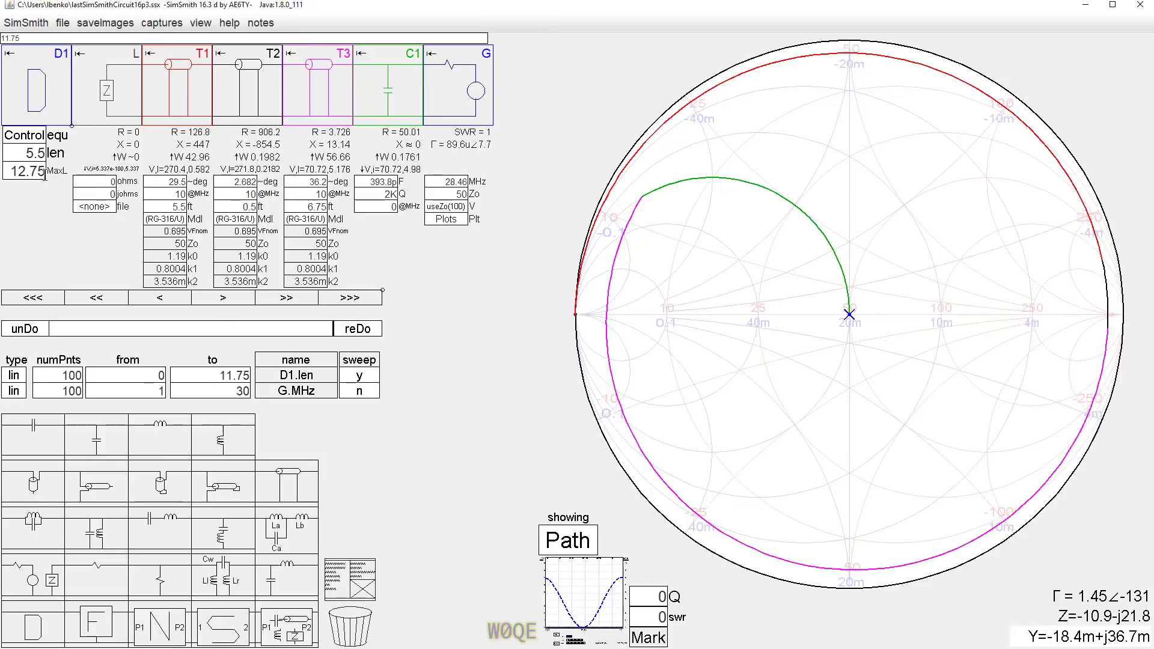
double_click(28, 172)
left_click(27, 171)
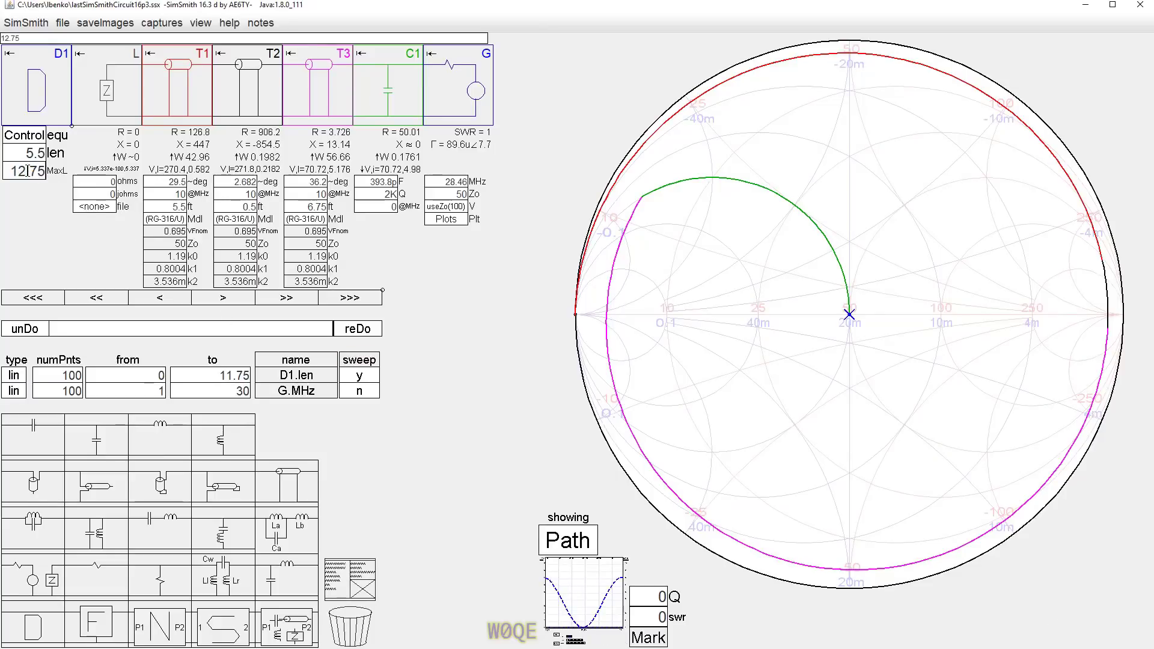
Step: Comment out the MaxL = 12.75 line in D1's control equation with //
left_click(28, 135)
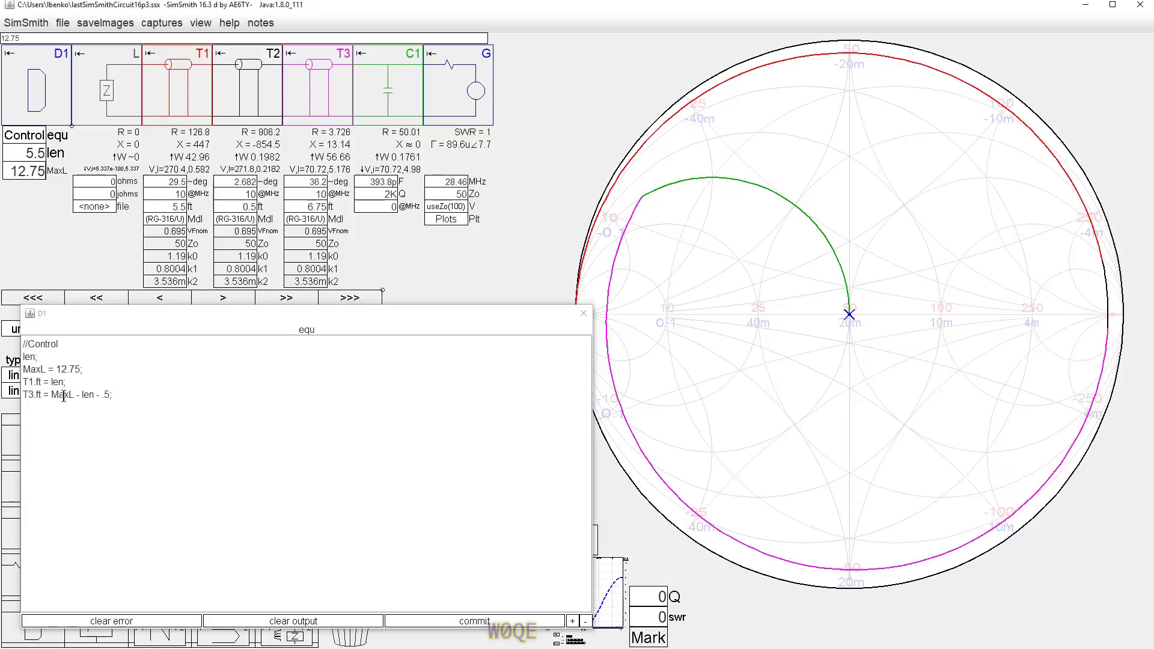
left_click(23, 369)
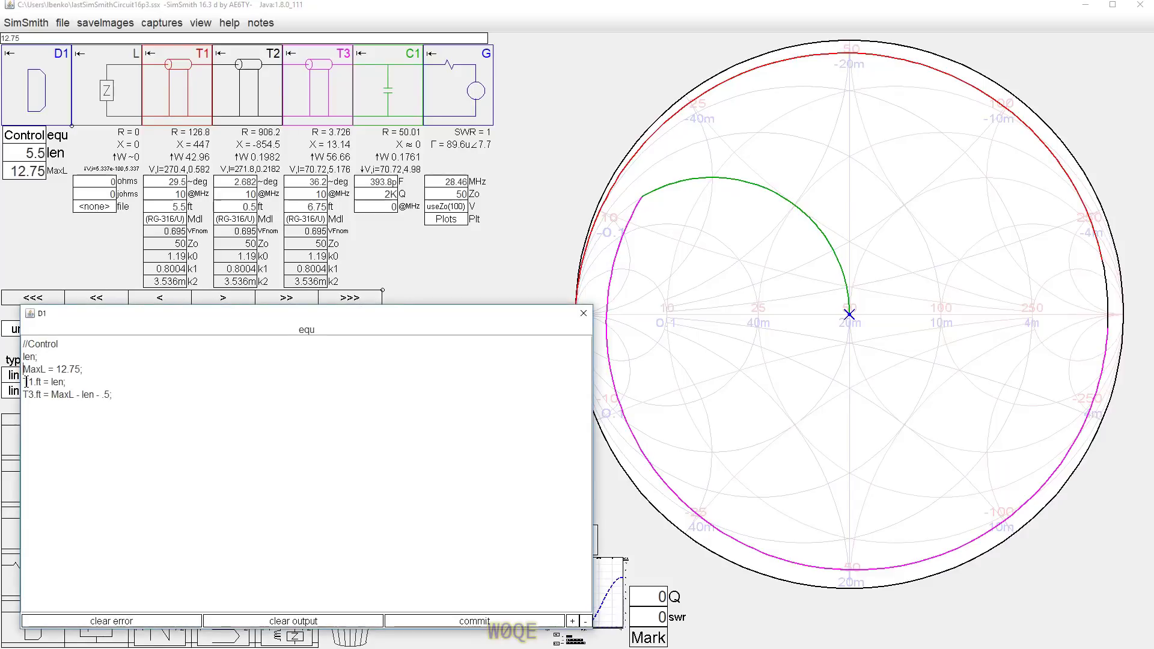
type("//")
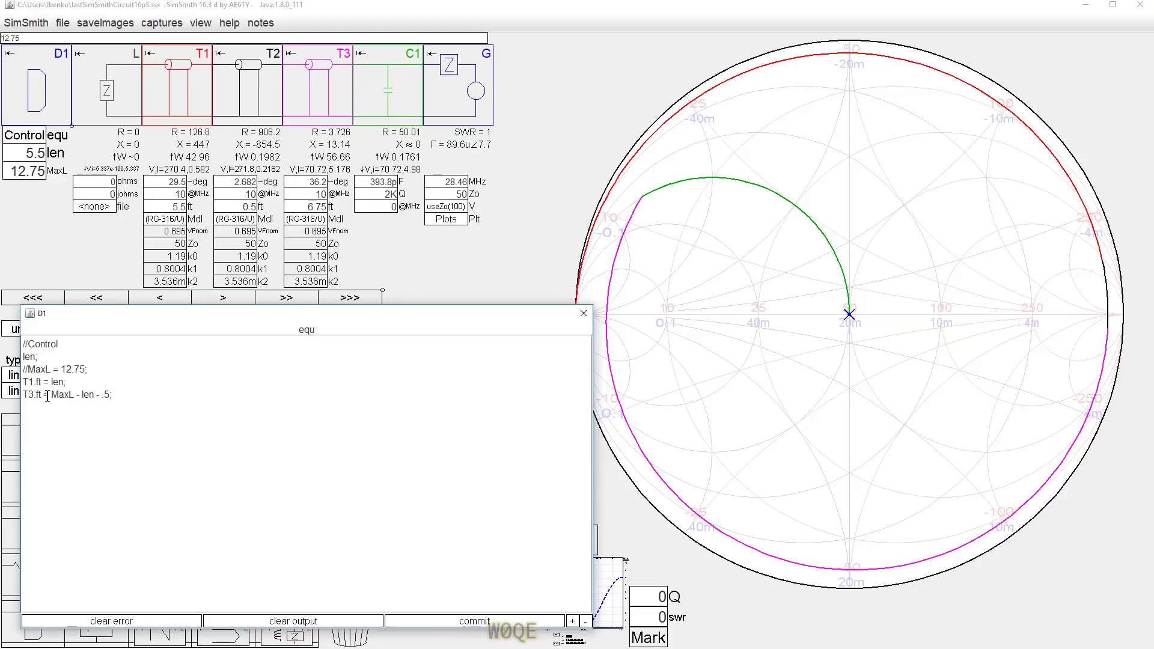
left_click(462, 620)
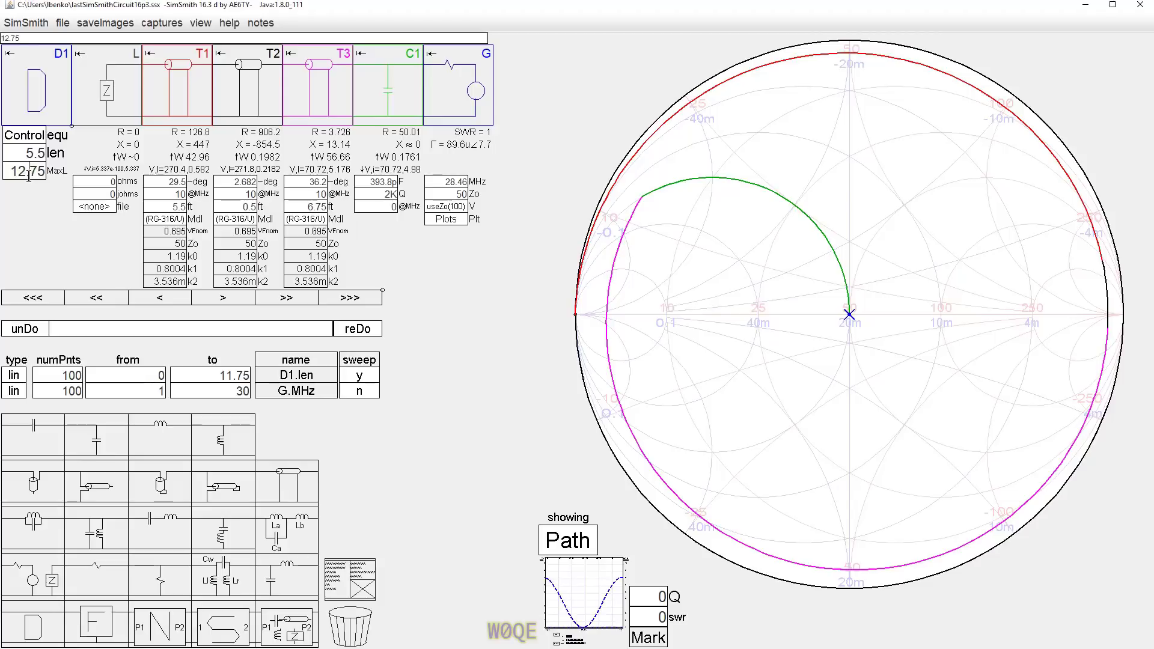
Step: Raise MaxL to 36.92 (T3 30.92 ft) and retune C1 to 204.1 pF for SWR 1.007
scroll(29, 177, "up", 5)
scroll(28, 177, "up", 9)
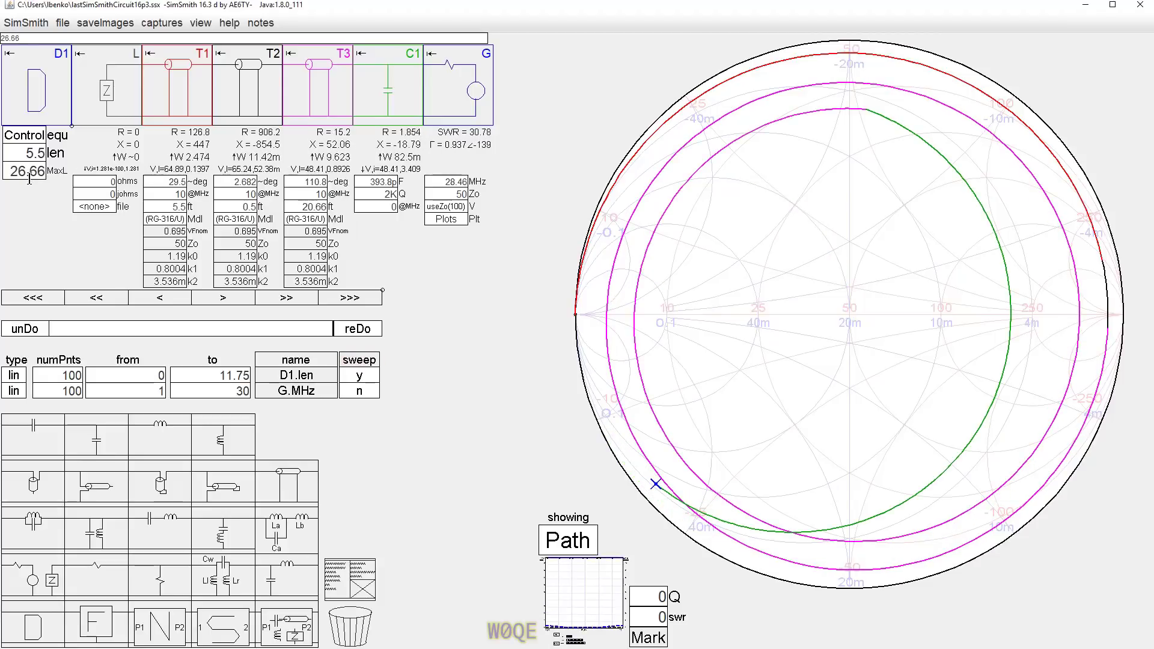
scroll(29, 177, "up", 14)
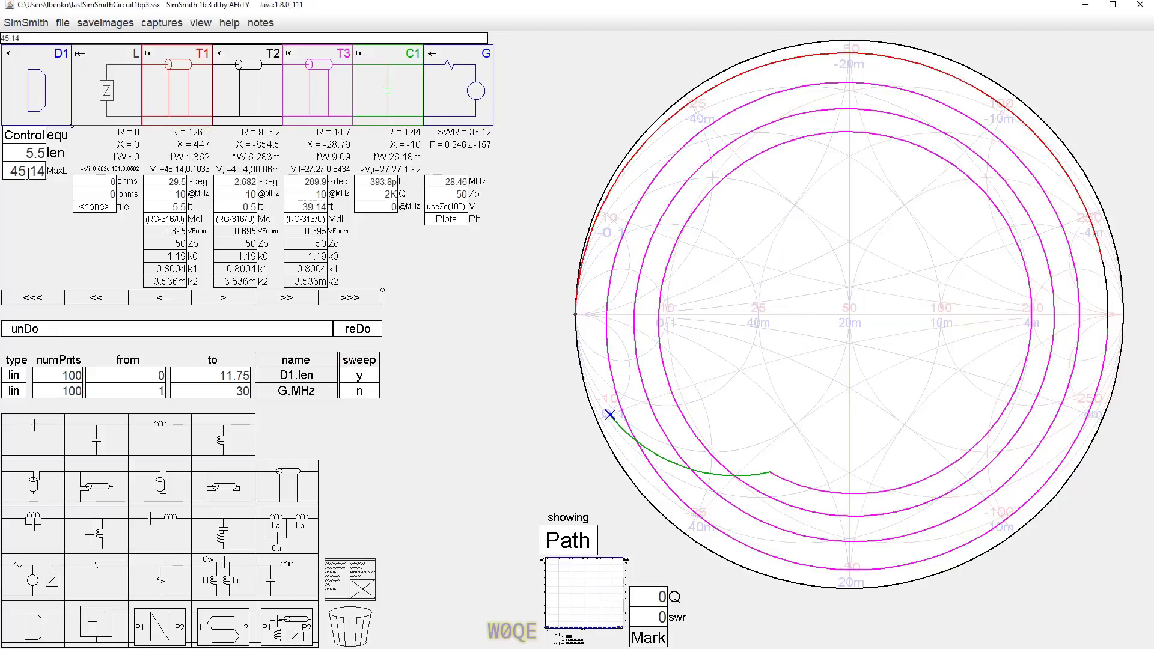
scroll(29, 174, "down", 4)
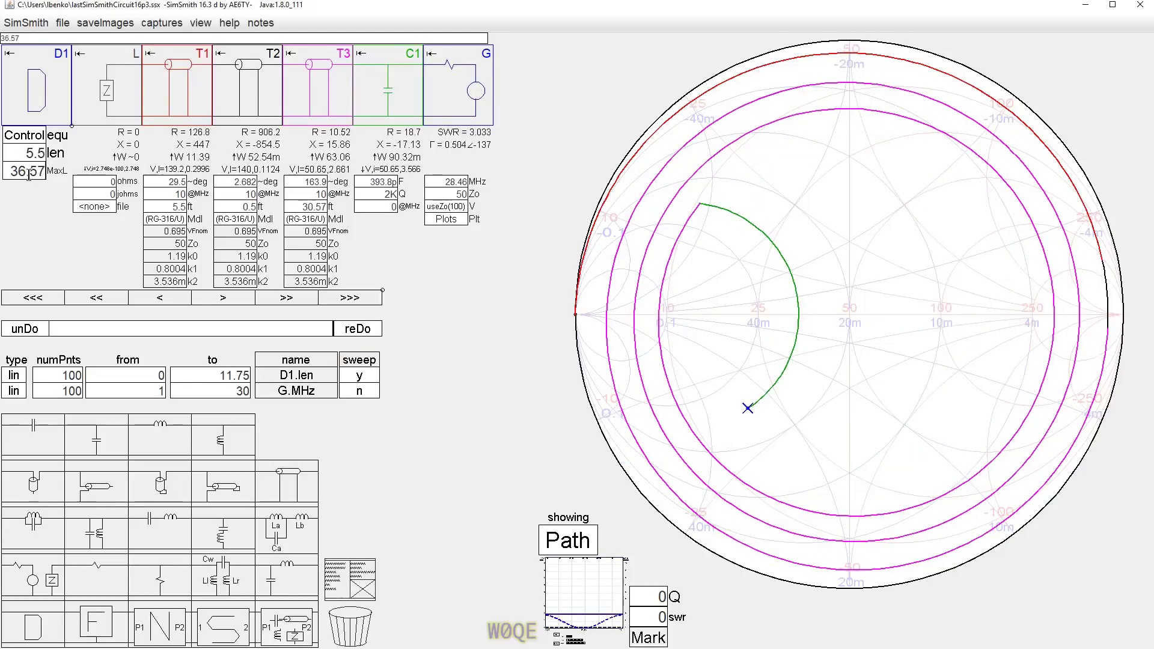
scroll(30, 174, "up", 2)
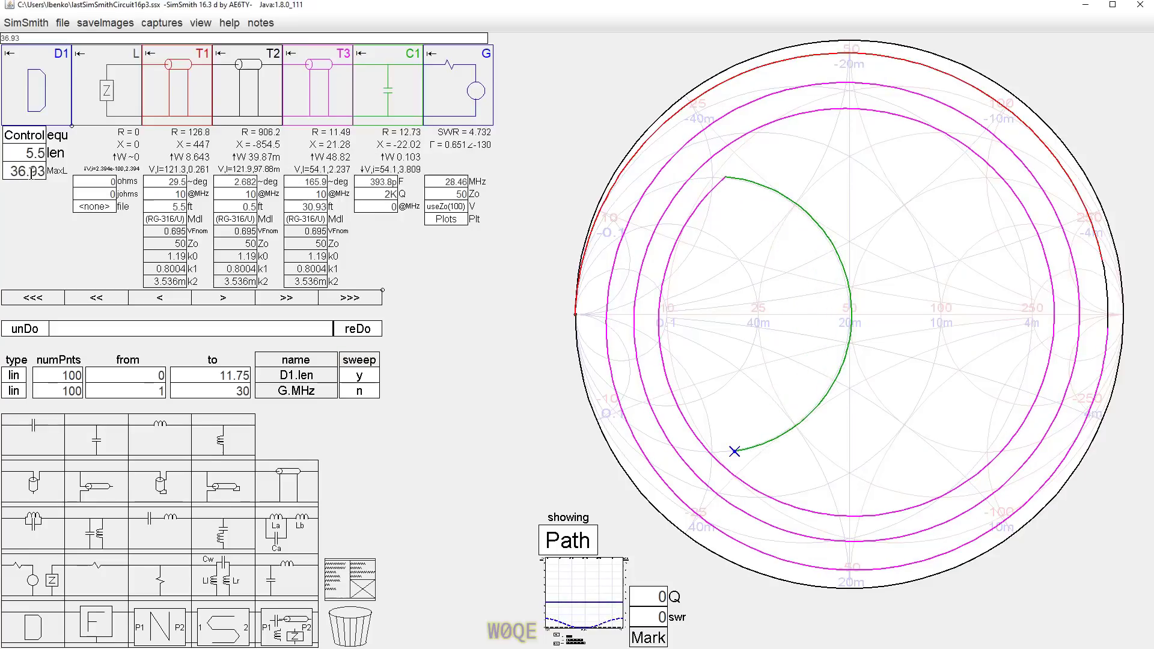
scroll(30, 172, "down", 1)
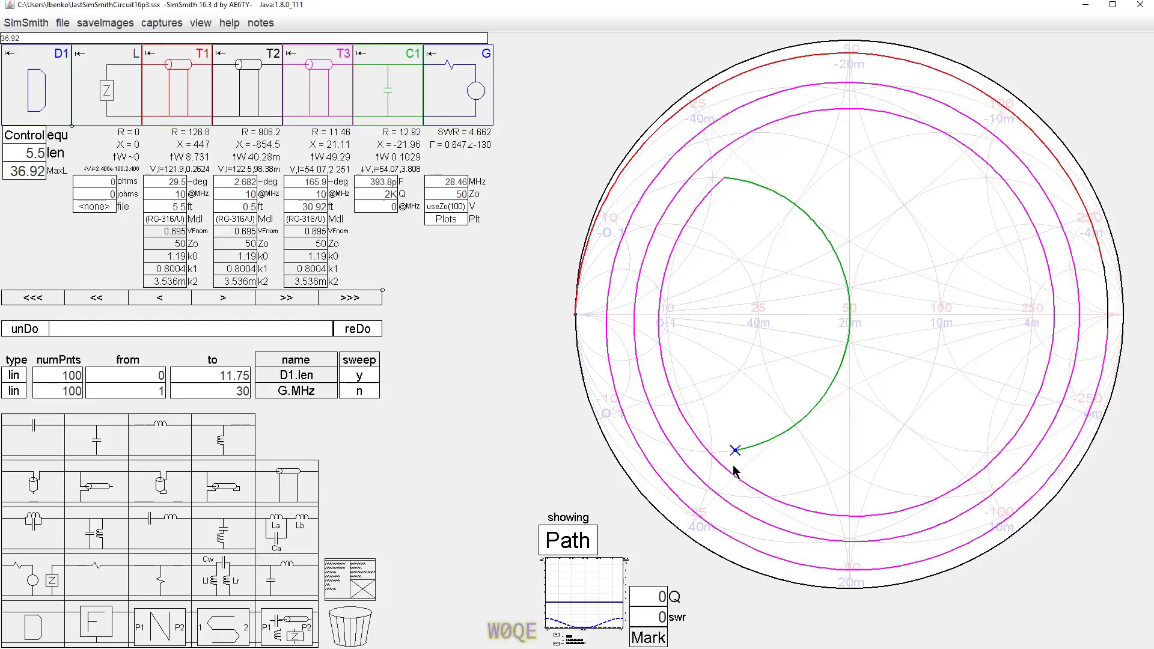
mouse_move(734, 452)
left_mouse_down()
mouse_move(836, 374)
mouse_move(857, 316)
left_mouse_up()
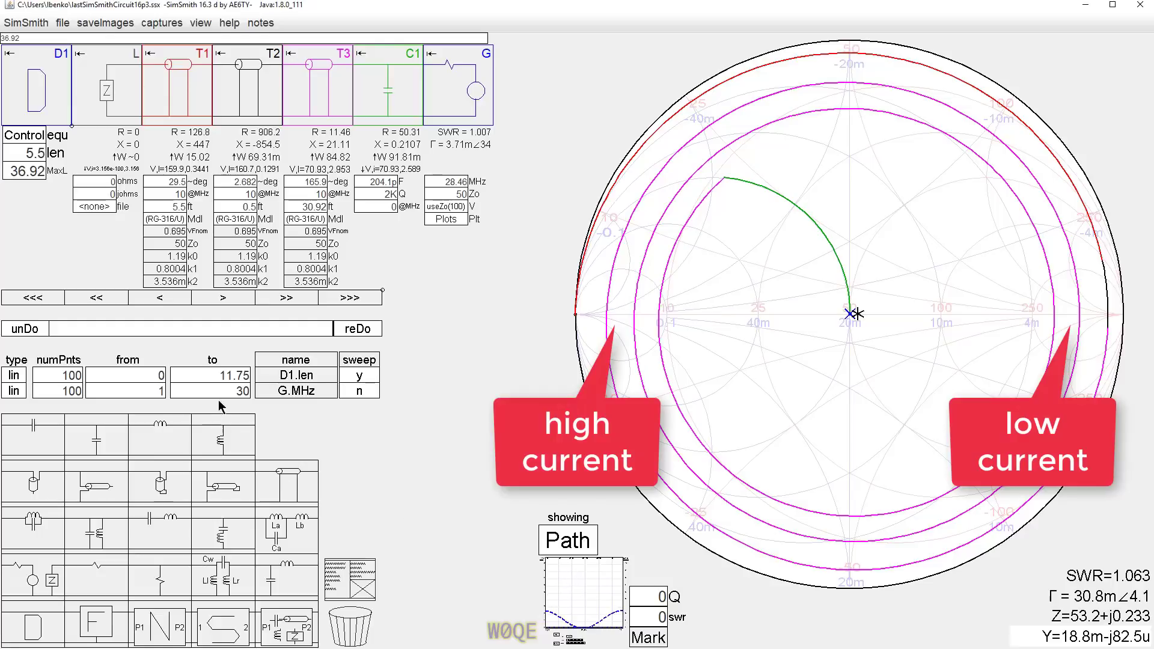
Step: Extend the D1.len sweep end value to 36
left_click(236, 375)
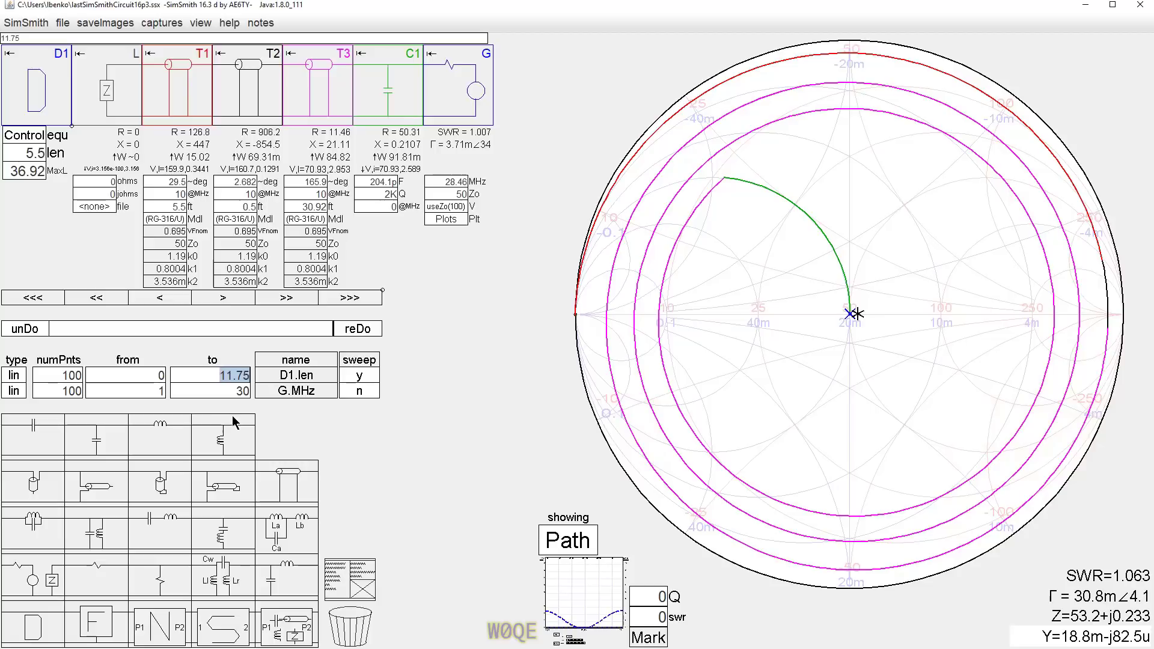
type("36")
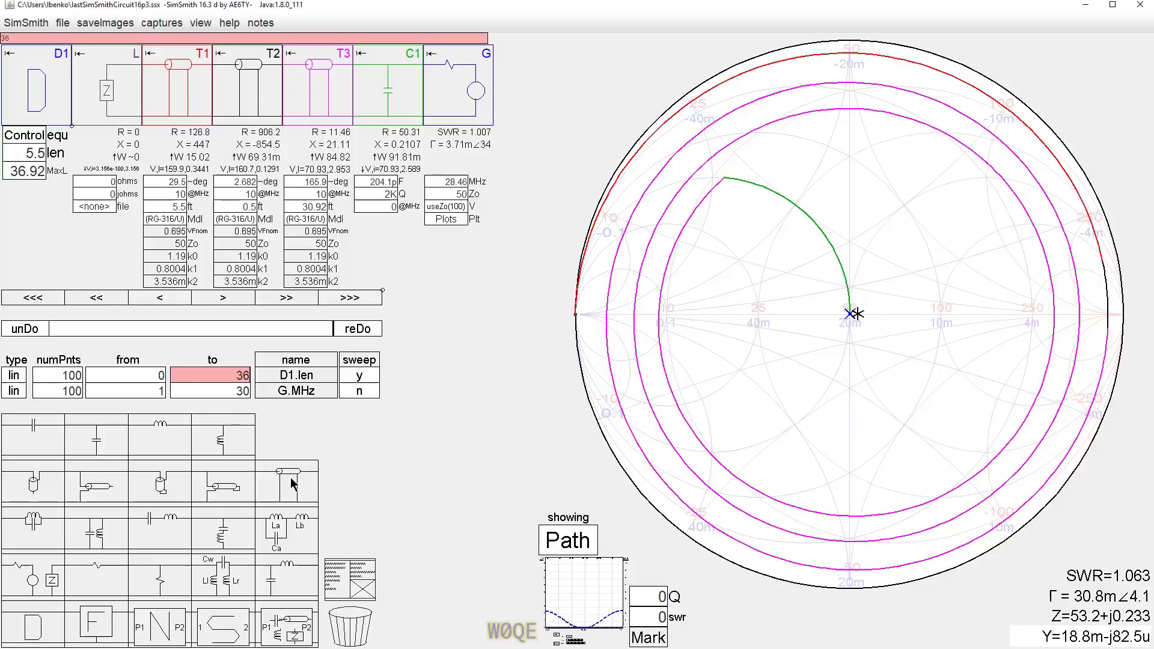
key("Return")
Step: Mark a power peak and the minimum near 17.45 on the T2 plot, then return to the Smith chart
left_click(611, 594)
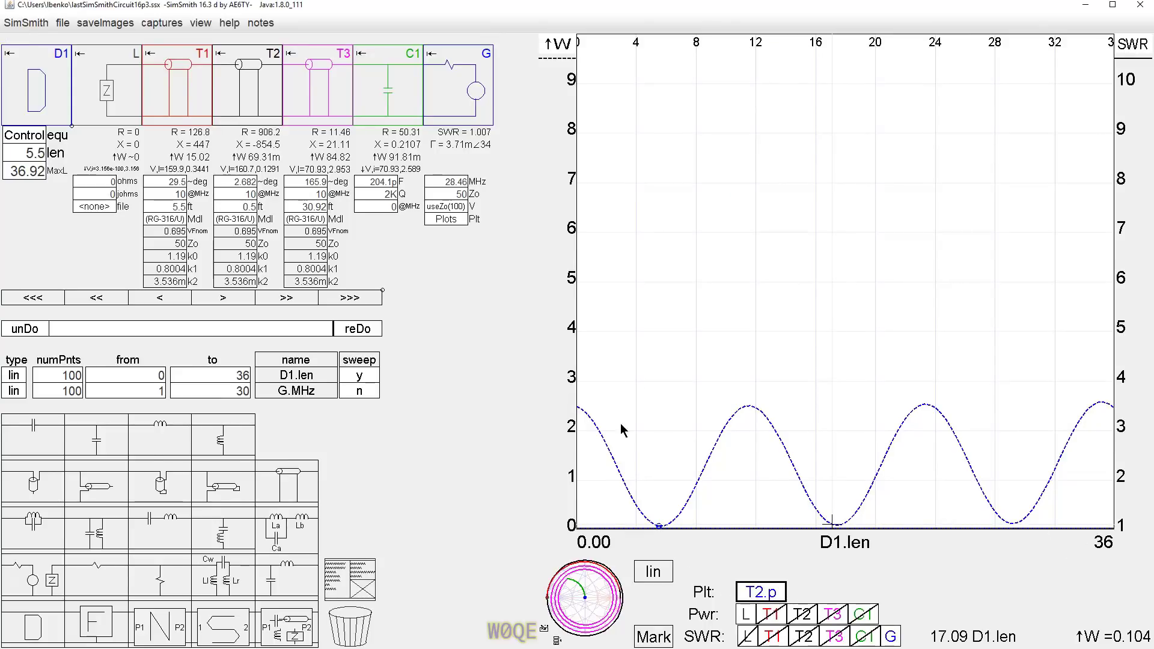
left_click(750, 410)
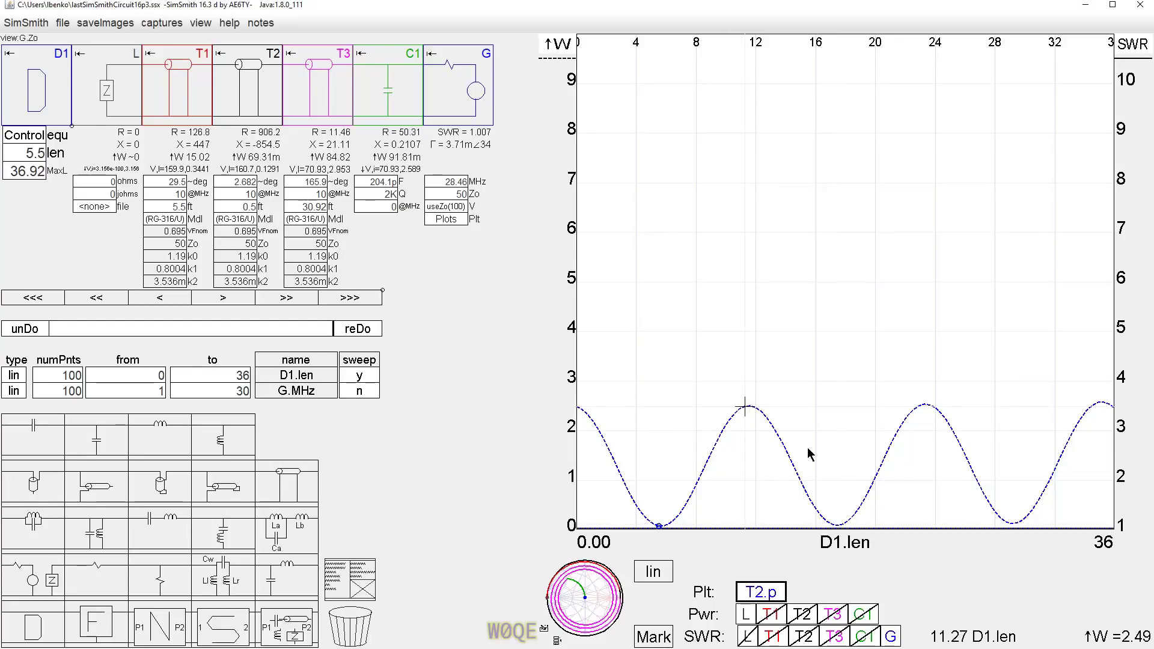
left_click(839, 529)
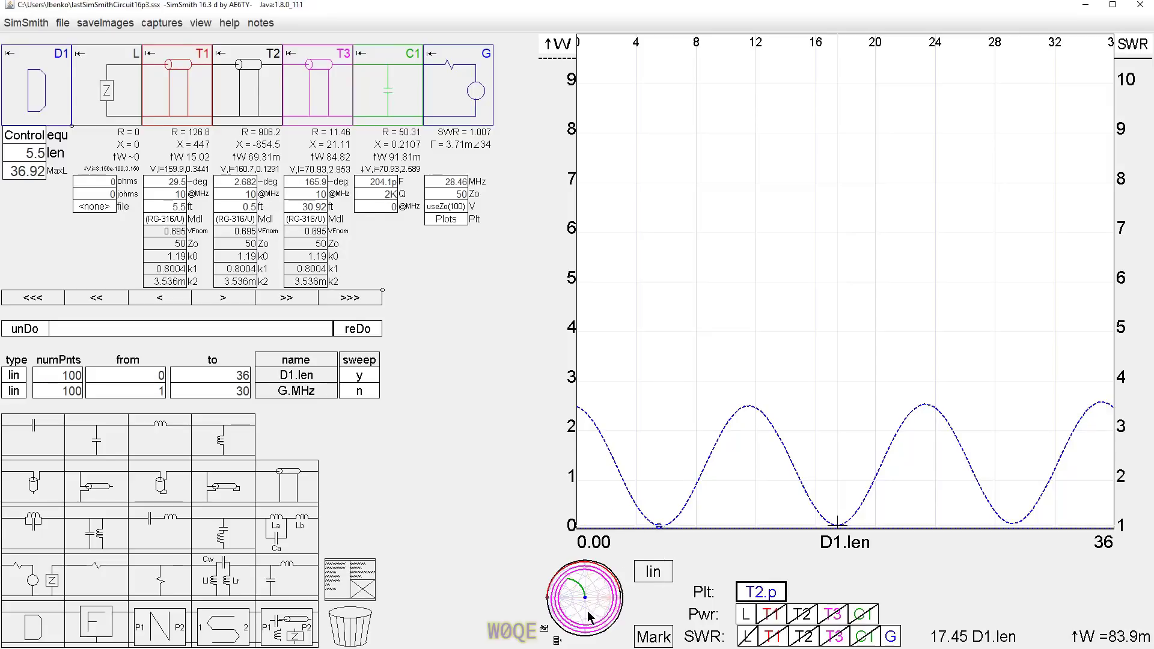
left_click(582, 613)
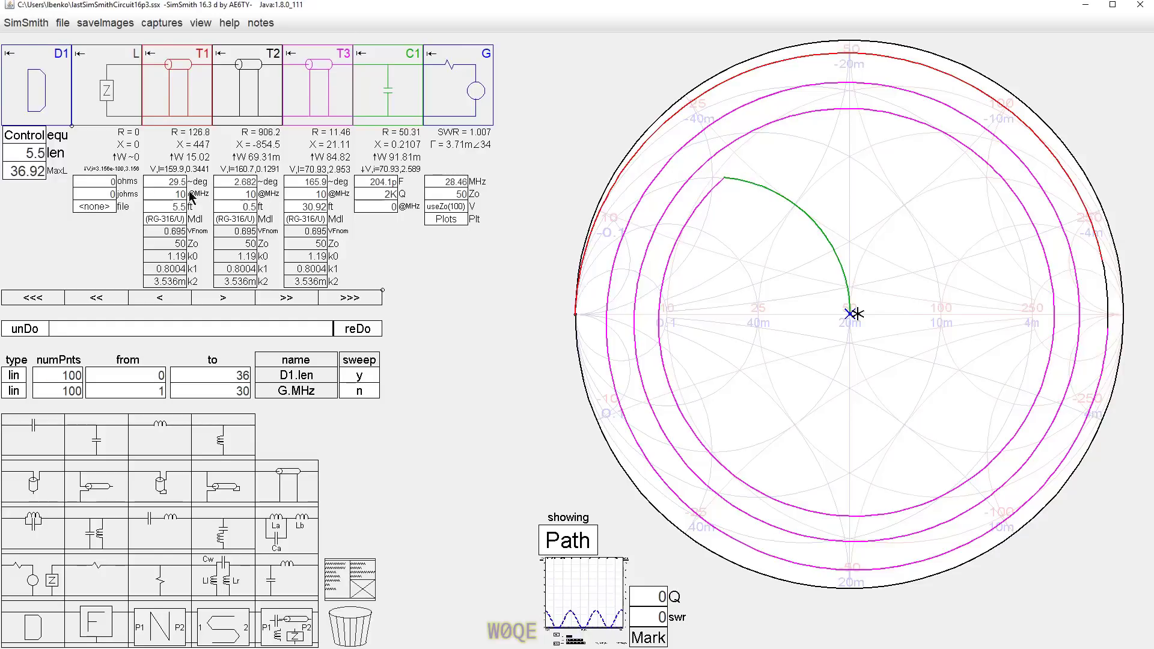
Step: Set MaxL to 24.9 (T3 18.9 ft) and pull the path end back to the chart centre
left_click(35, 153)
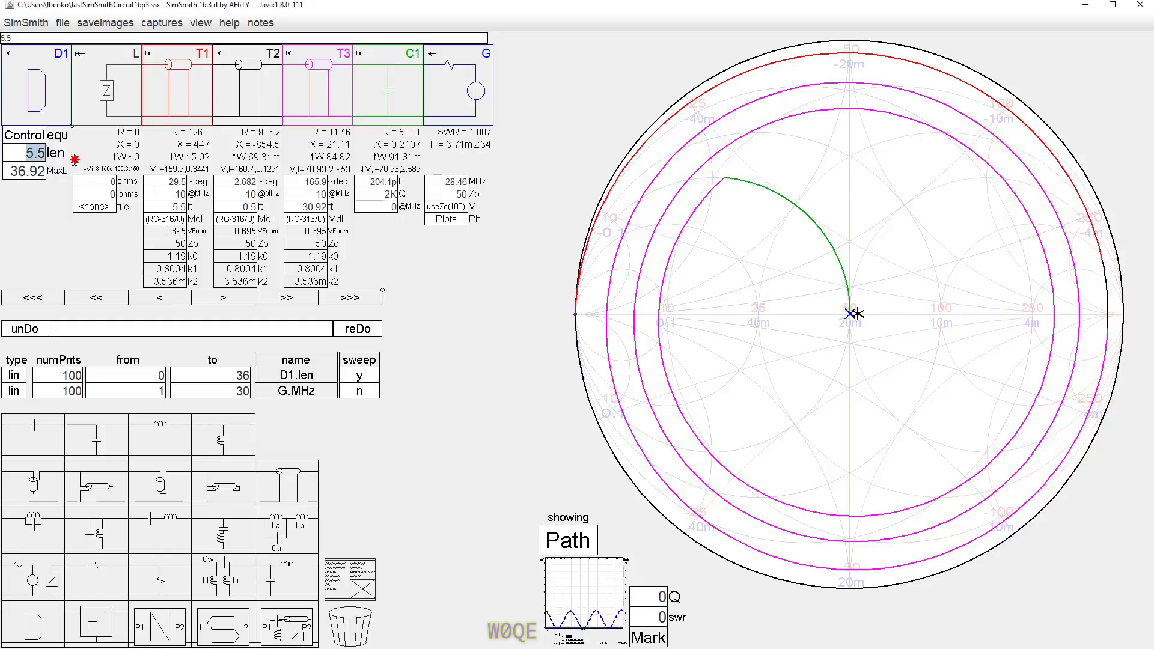
left_click(15, 172)
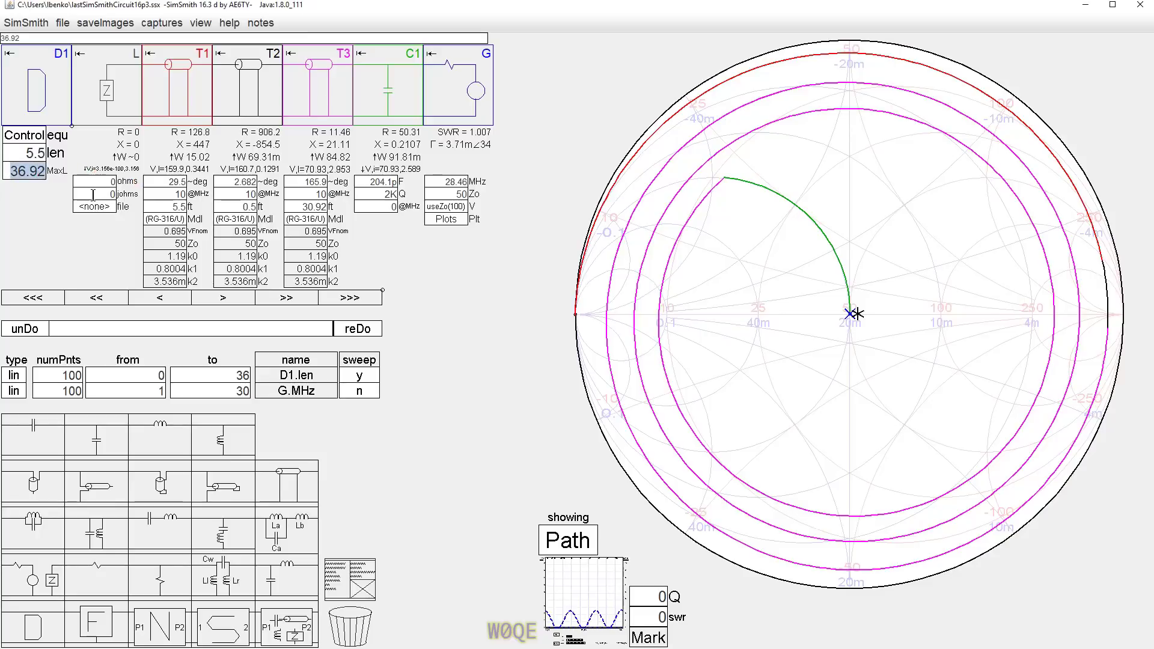
type("24.9")
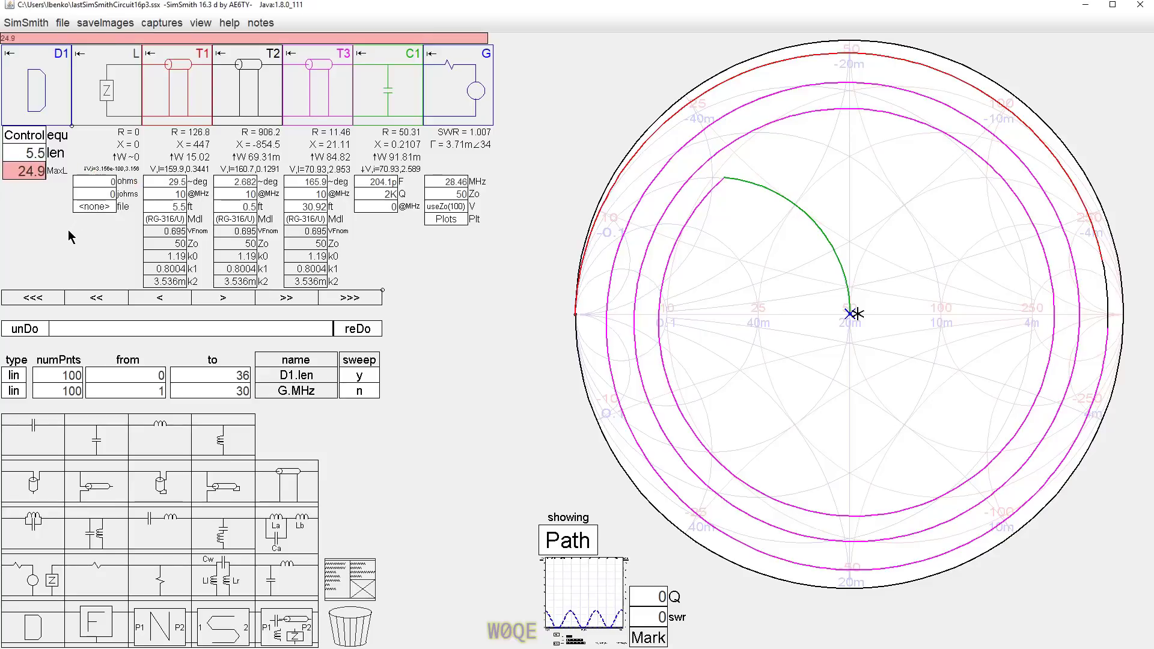
key("Return")
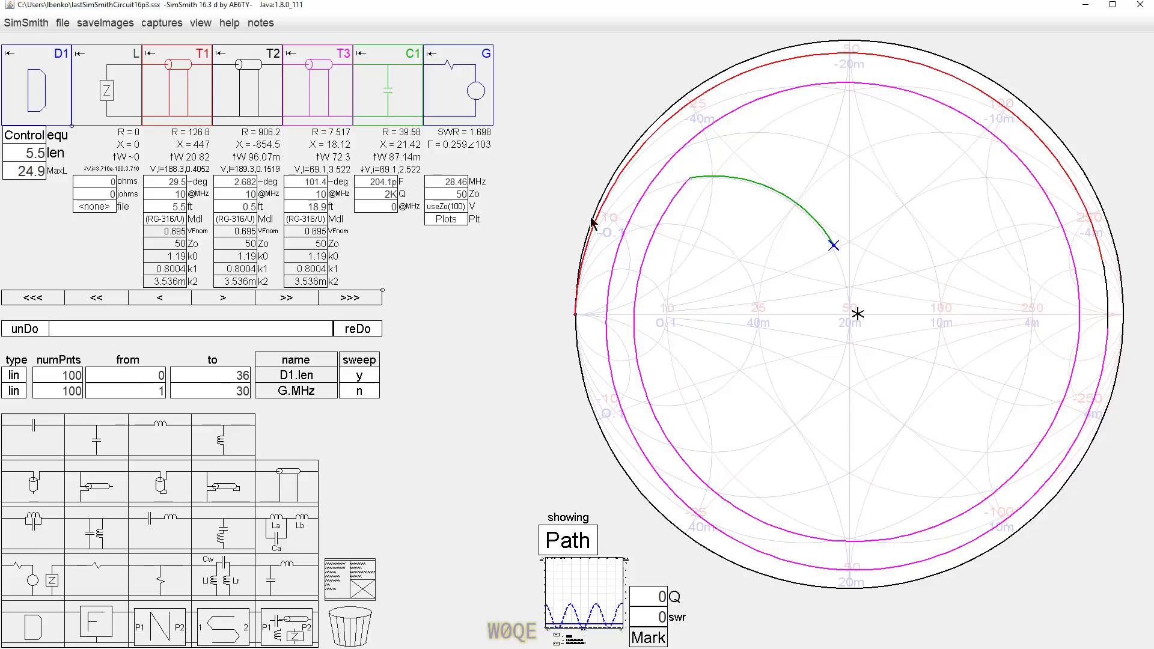
left_click_drag(831, 250, 849, 313)
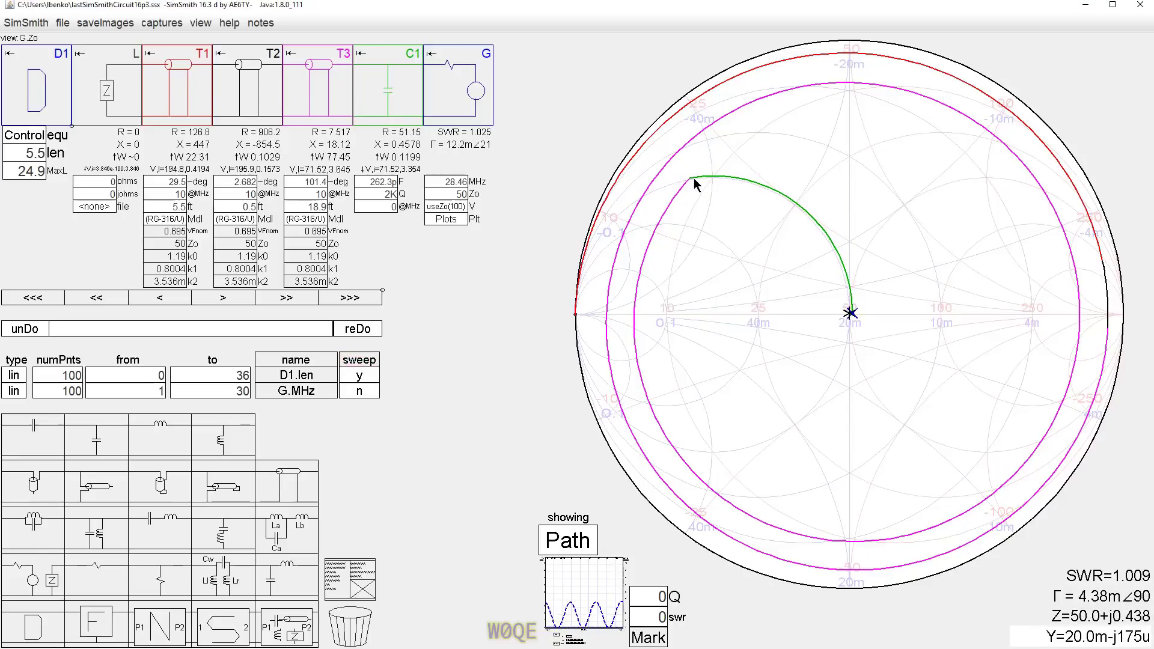
Step: Lower the generator frequency to 28.43 MHz and fine-tune C1 to 267.9 pF
left_click(449, 183)
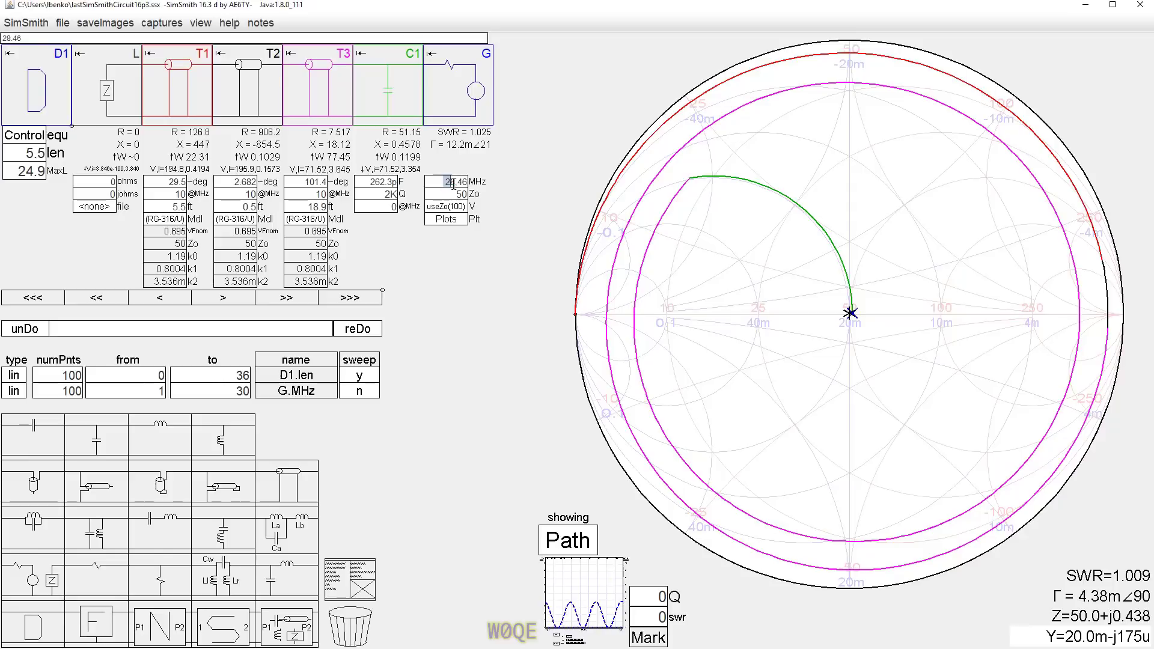
scroll(463, 183, "down", 3)
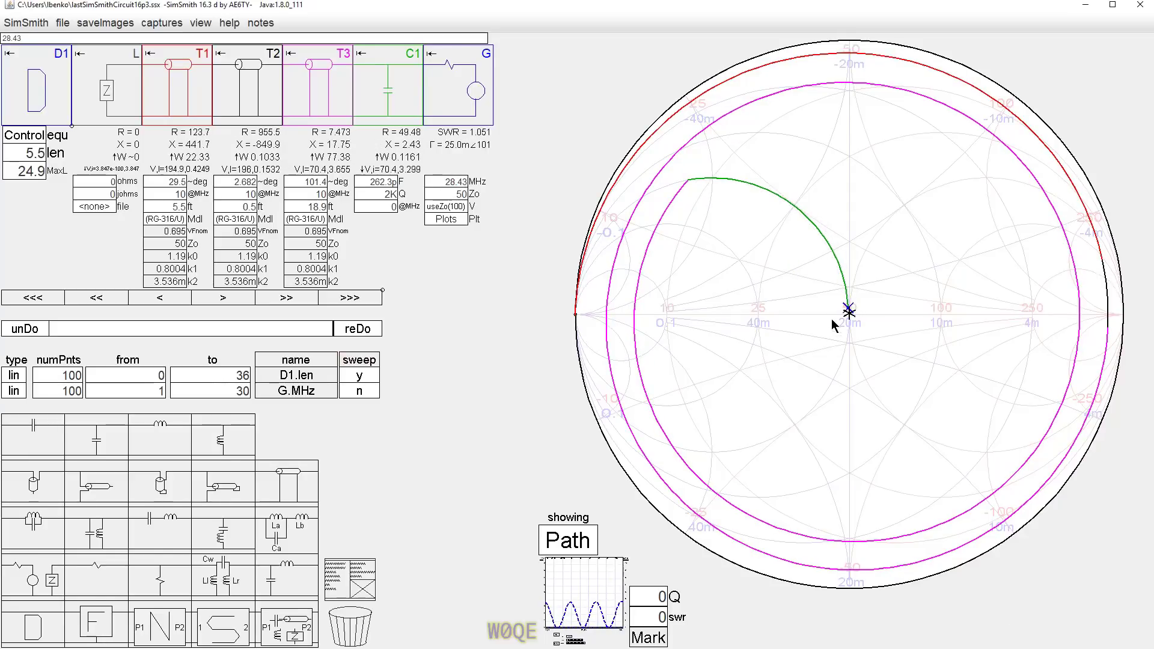
left_click_drag(847, 310, 847, 315)
Step: Finish adjusting C1 and mark a point on the Smith chart
left_click(768, 351)
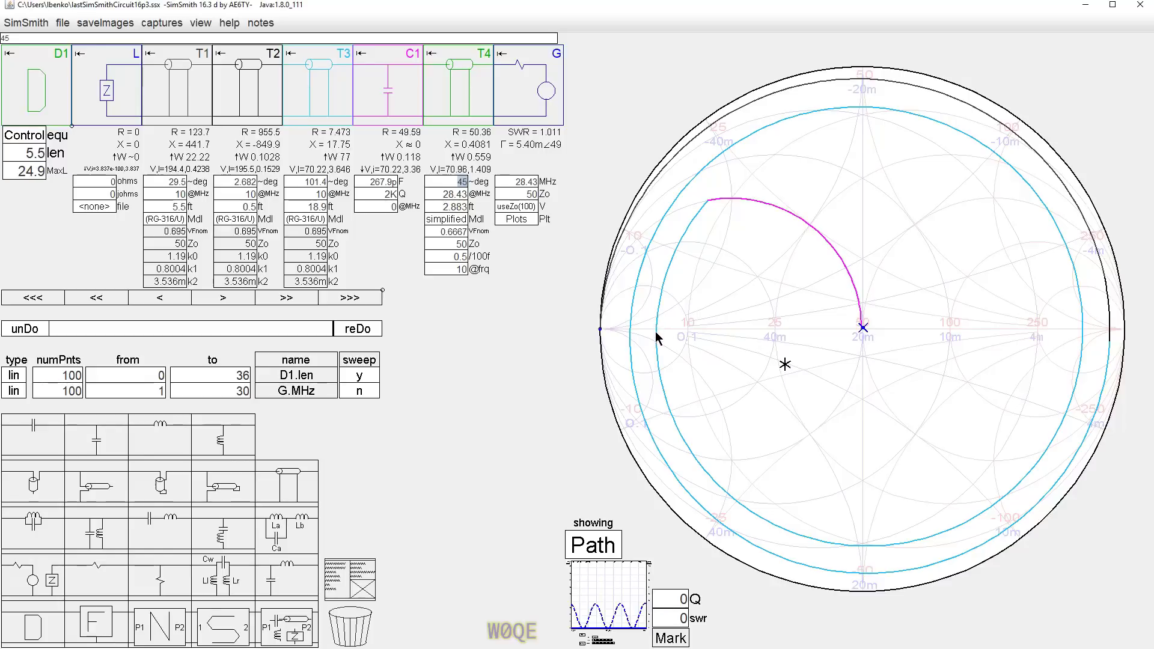
Step: Show the T2 power plot and mark the peak near 11.64 and the 0.124 W dip at 17.45
left_click(618, 595)
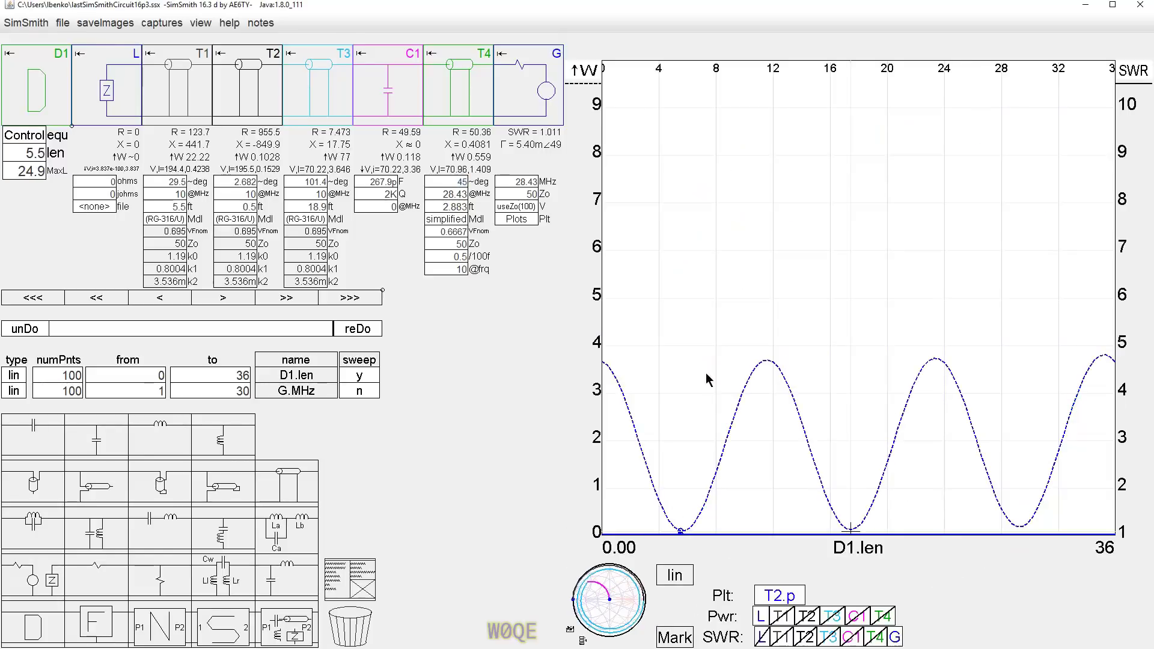
left_click(768, 363)
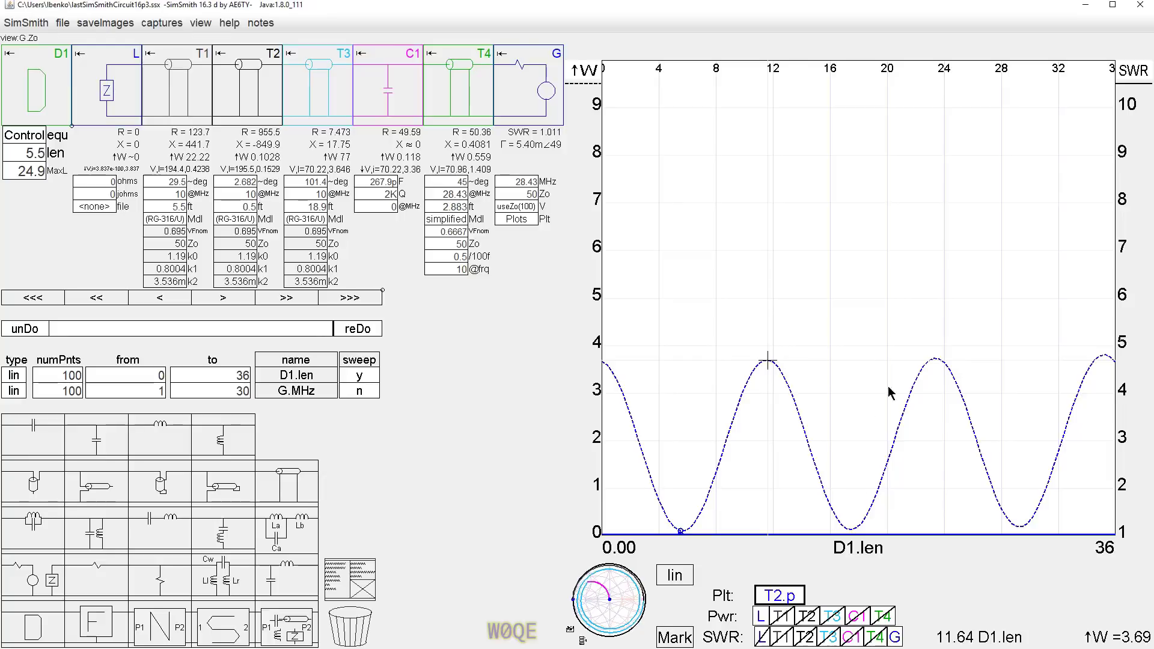
left_click(852, 531)
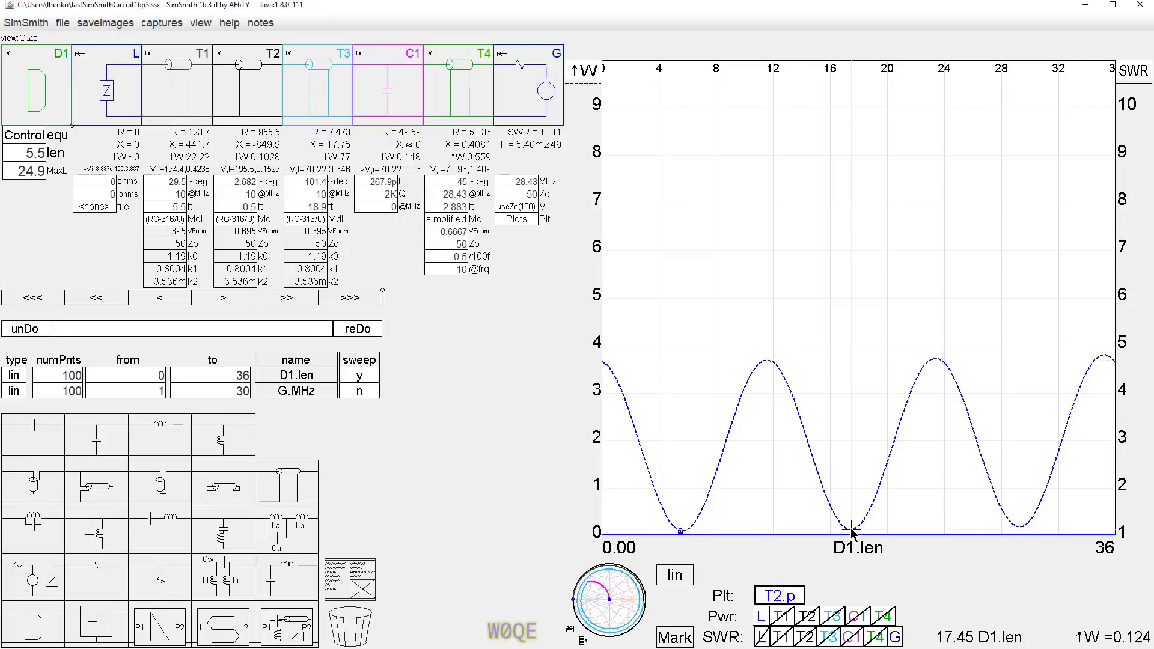